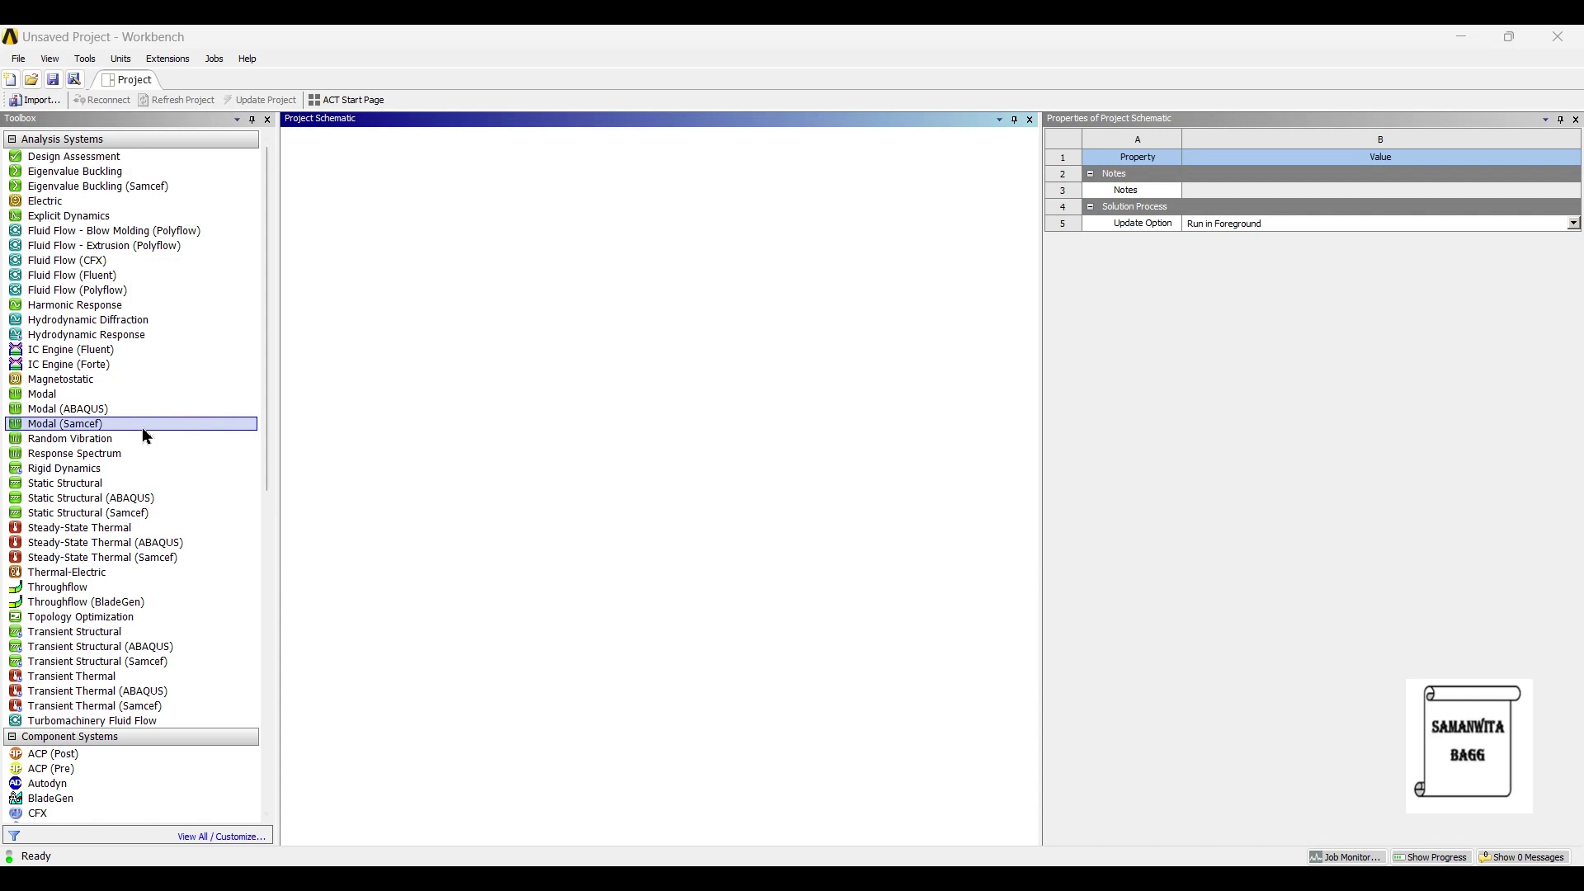
- Add a Static Structural analysis system to the project and open its Engineering Data
{"action": "left_click", "coordinate": [120, 490]}
{"action": "left_click_drag", "start_coordinate": [115, 486], "coordinate": [553, 489]}
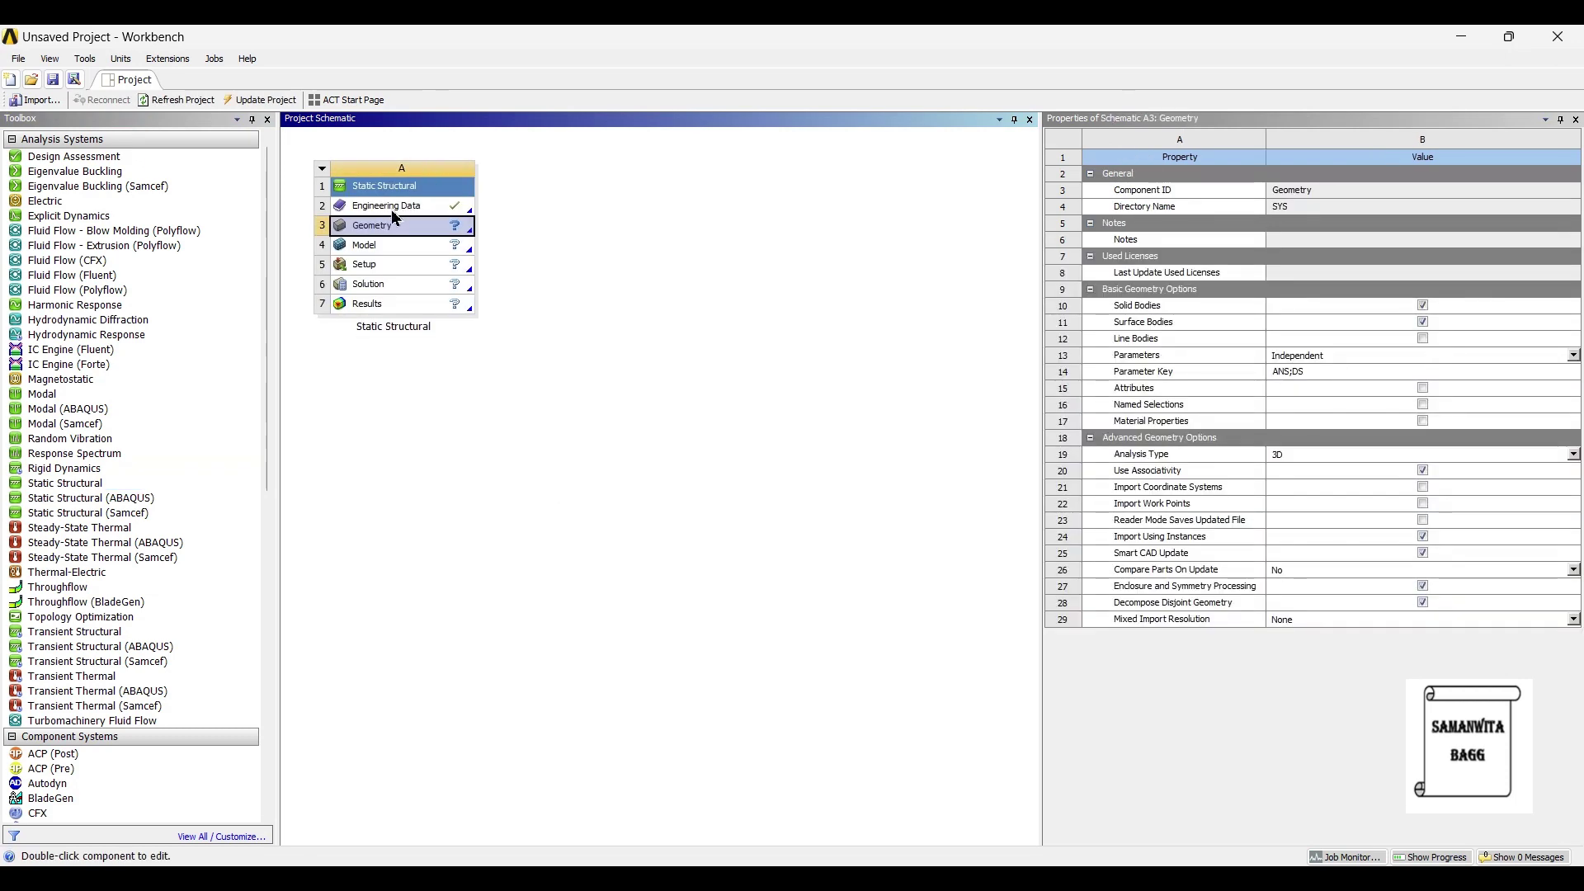
{"action": "double_click", "coordinate": [392, 208]}
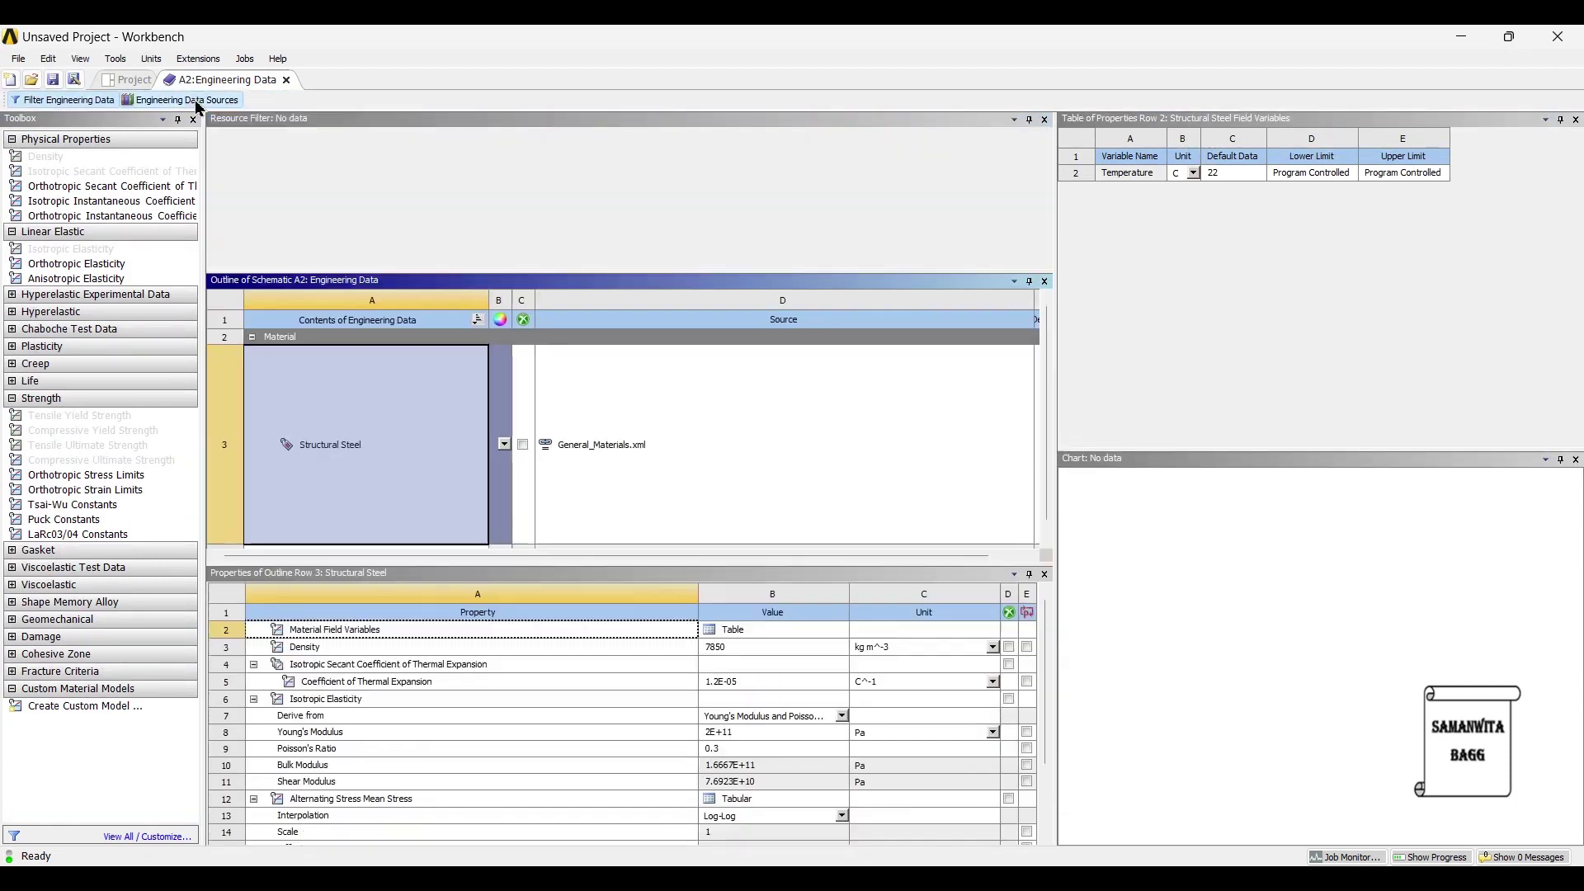
- Browse the General Materials library in Engineering Data Sources, then return to the project schematic
{"action": "left_click", "coordinate": [198, 100]}
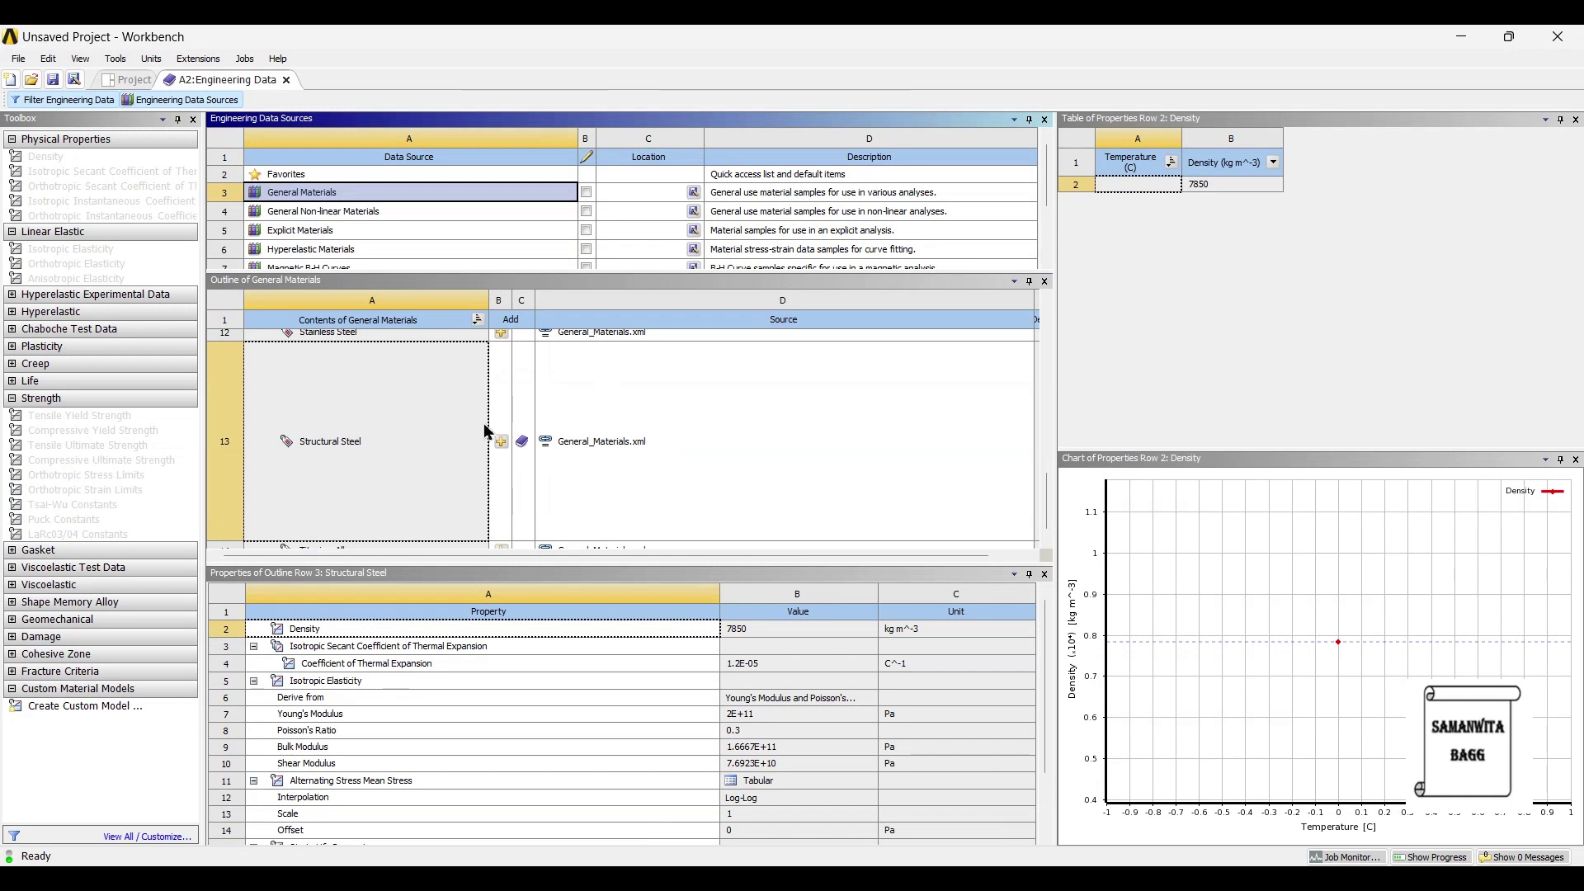
{"action": "scroll", "coordinate": [495, 388], "scroll_direction": "up", "scroll_amount": 2}
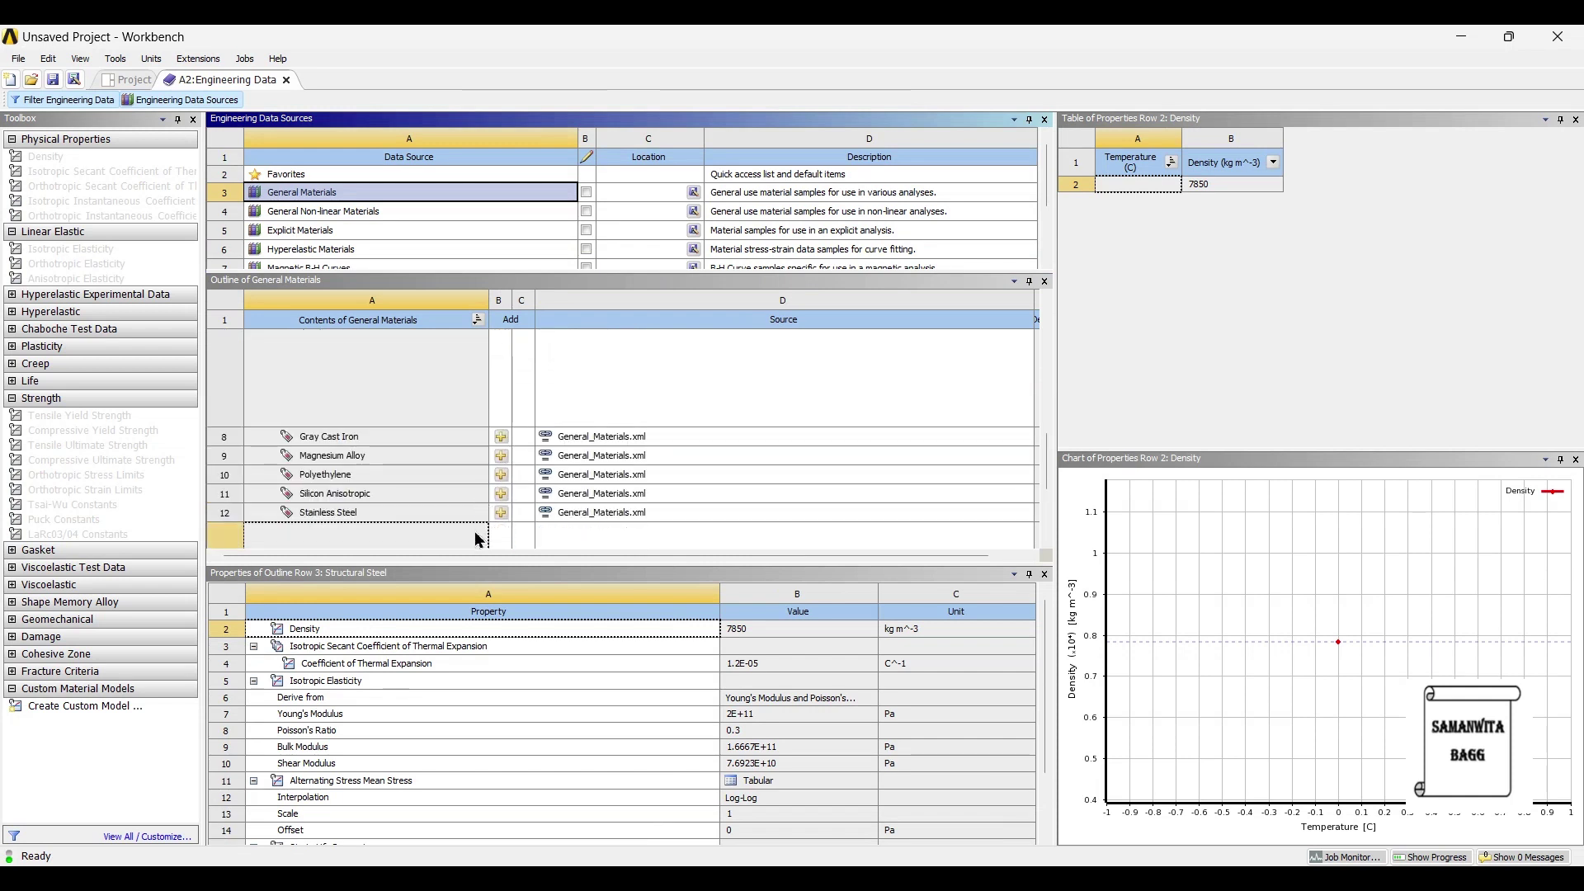
{"action": "left_click", "coordinate": [502, 514]}
{"action": "scroll", "coordinate": [462, 504], "scroll_direction": "up", "scroll_amount": 3}
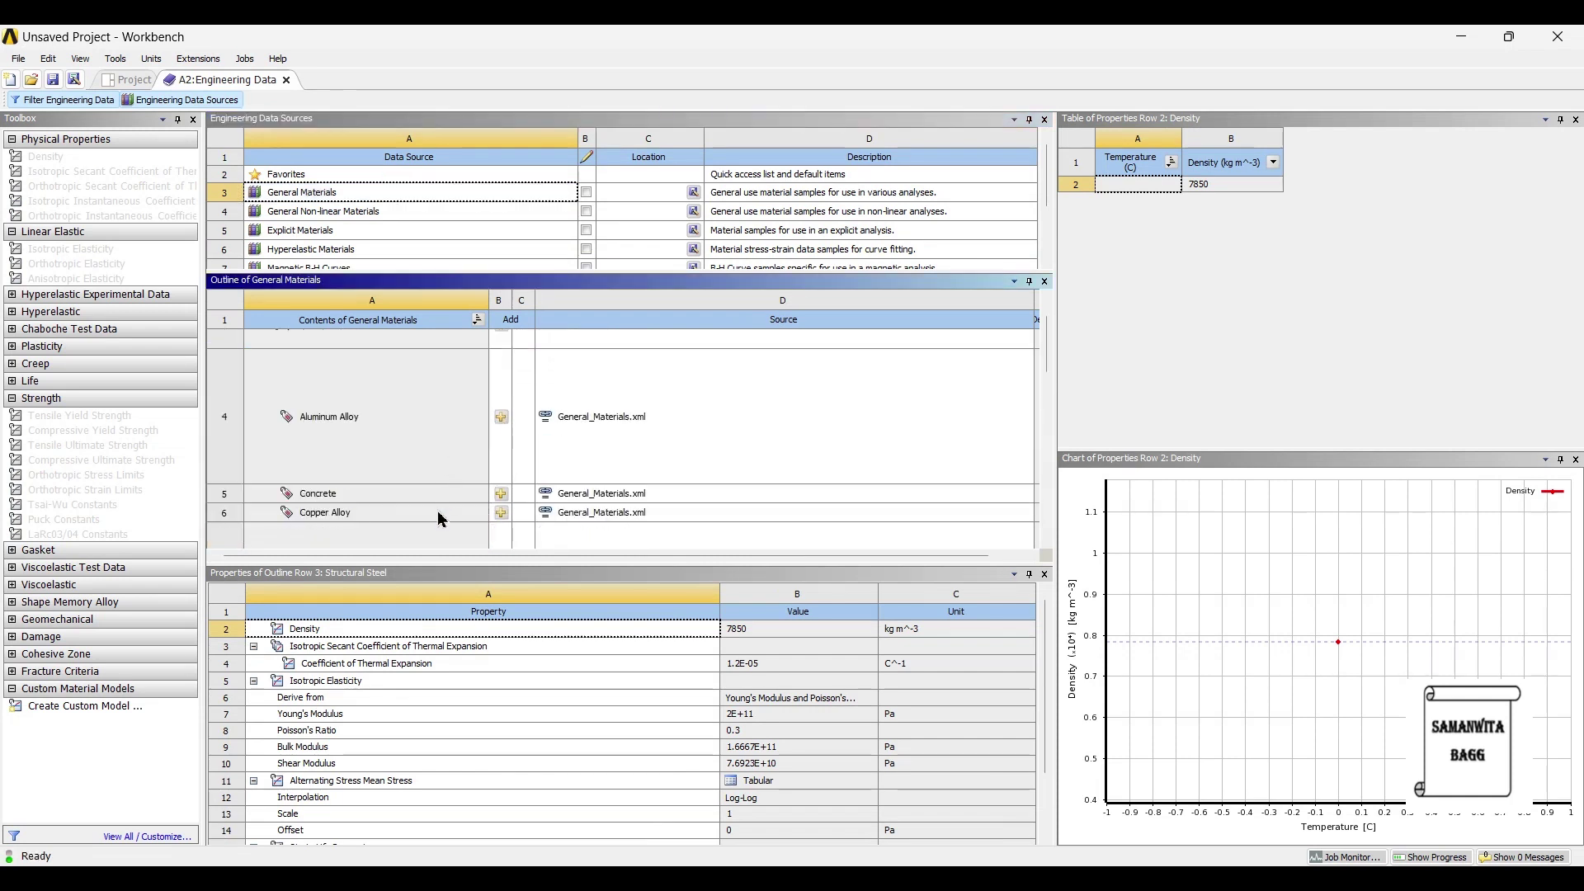
{"action": "scroll", "coordinate": [463, 506], "scroll_direction": "down", "scroll_amount": 5}
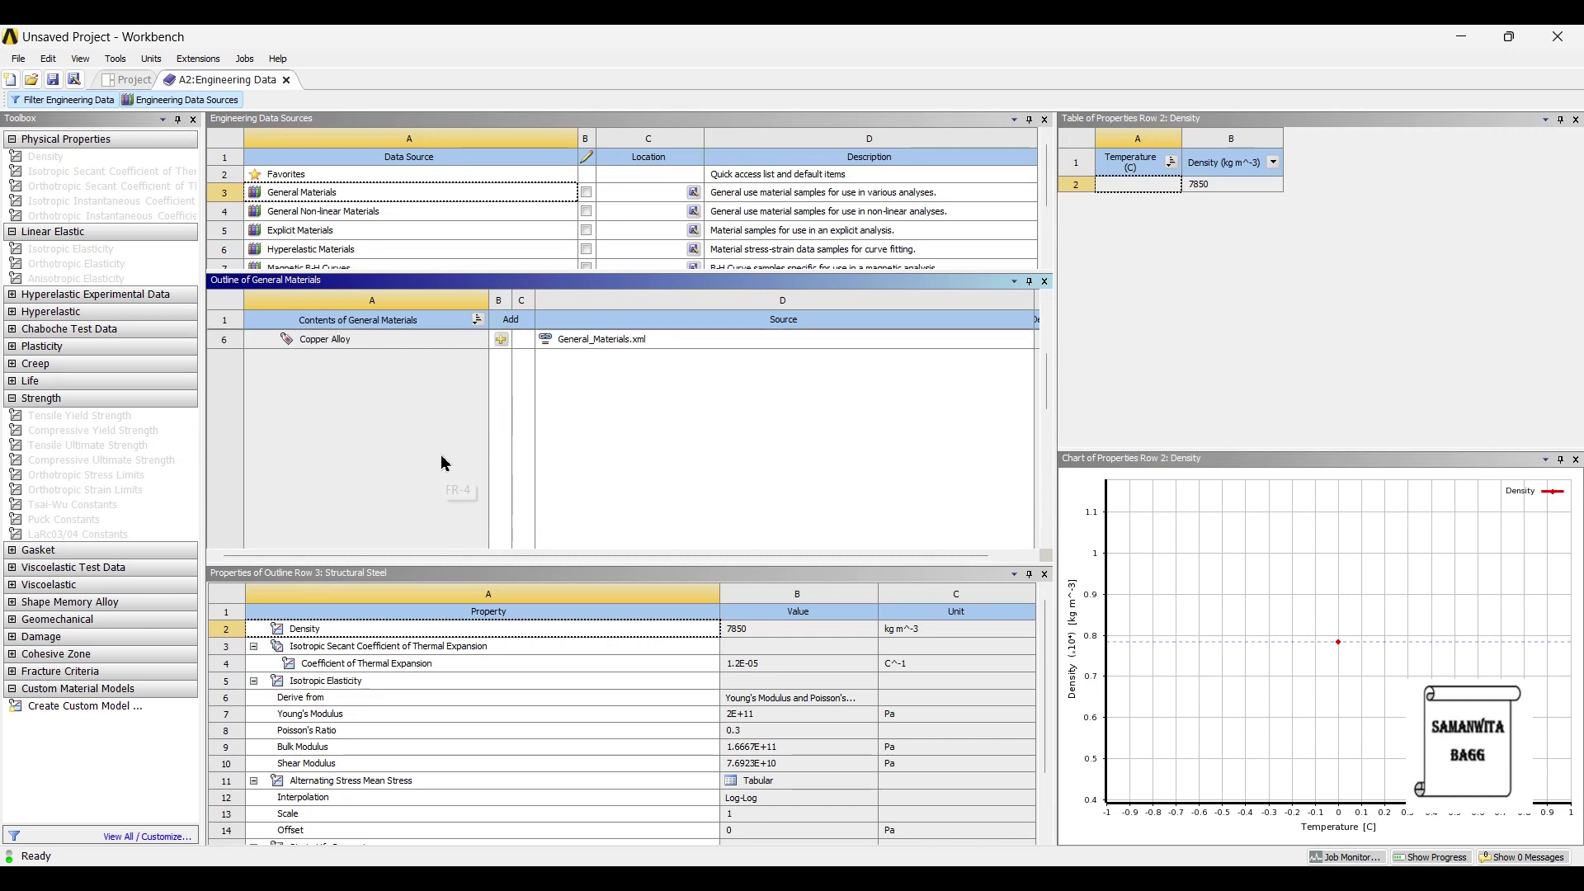
{"action": "scroll", "coordinate": [440, 460], "scroll_direction": "up", "scroll_amount": 1}
{"action": "left_click_drag", "start_coordinate": [1049, 388], "coordinate": [1054, 453]}
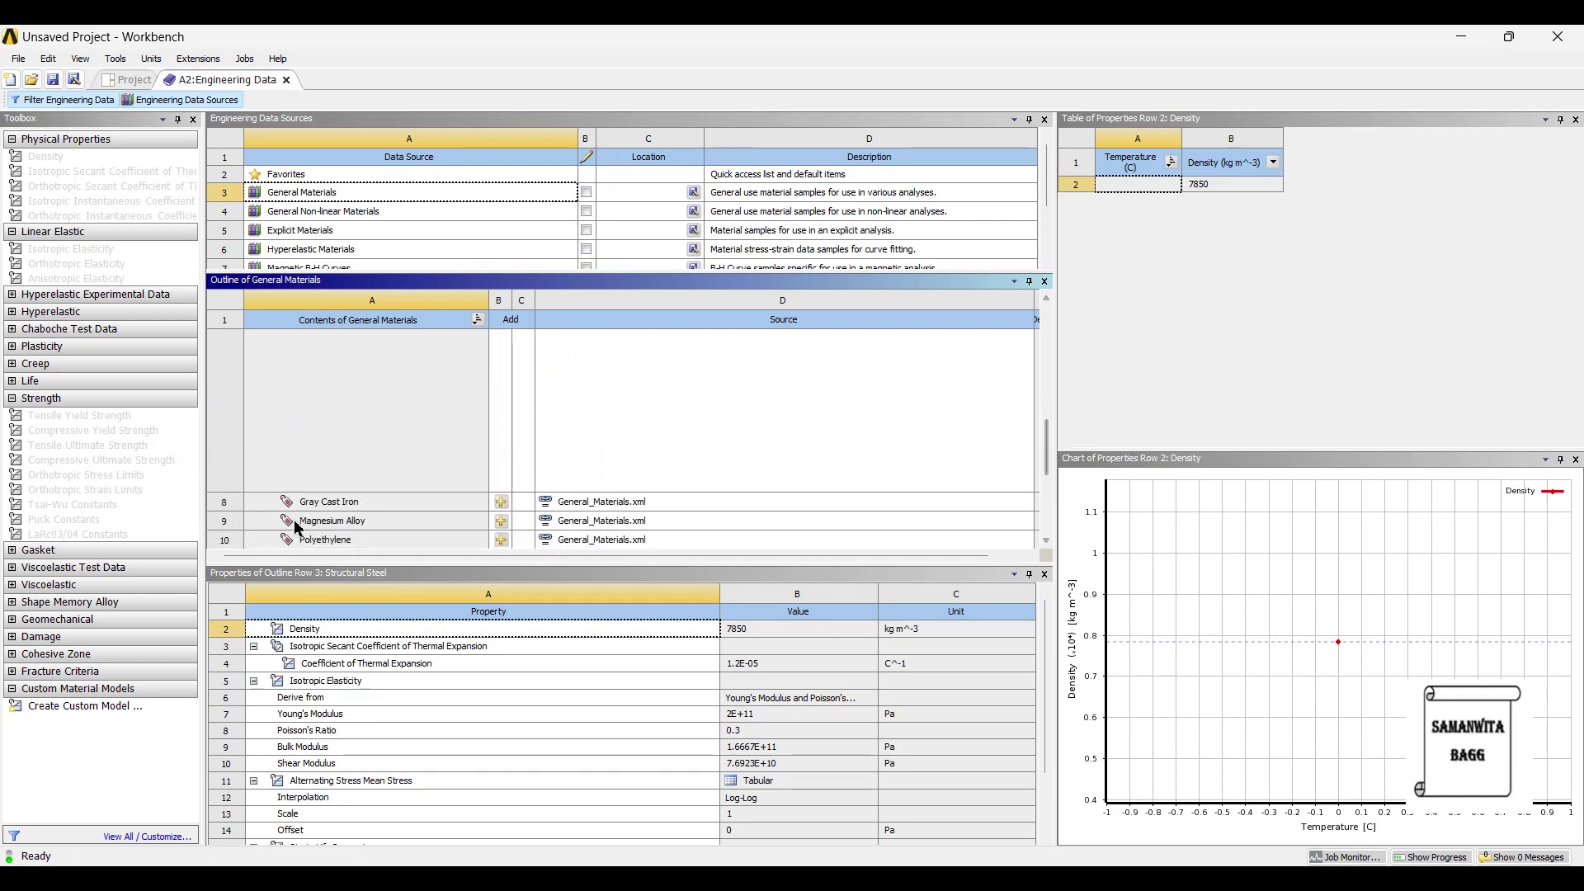
{"action": "scroll", "coordinate": [620, 401], "scroll_direction": "down", "scroll_amount": 2}
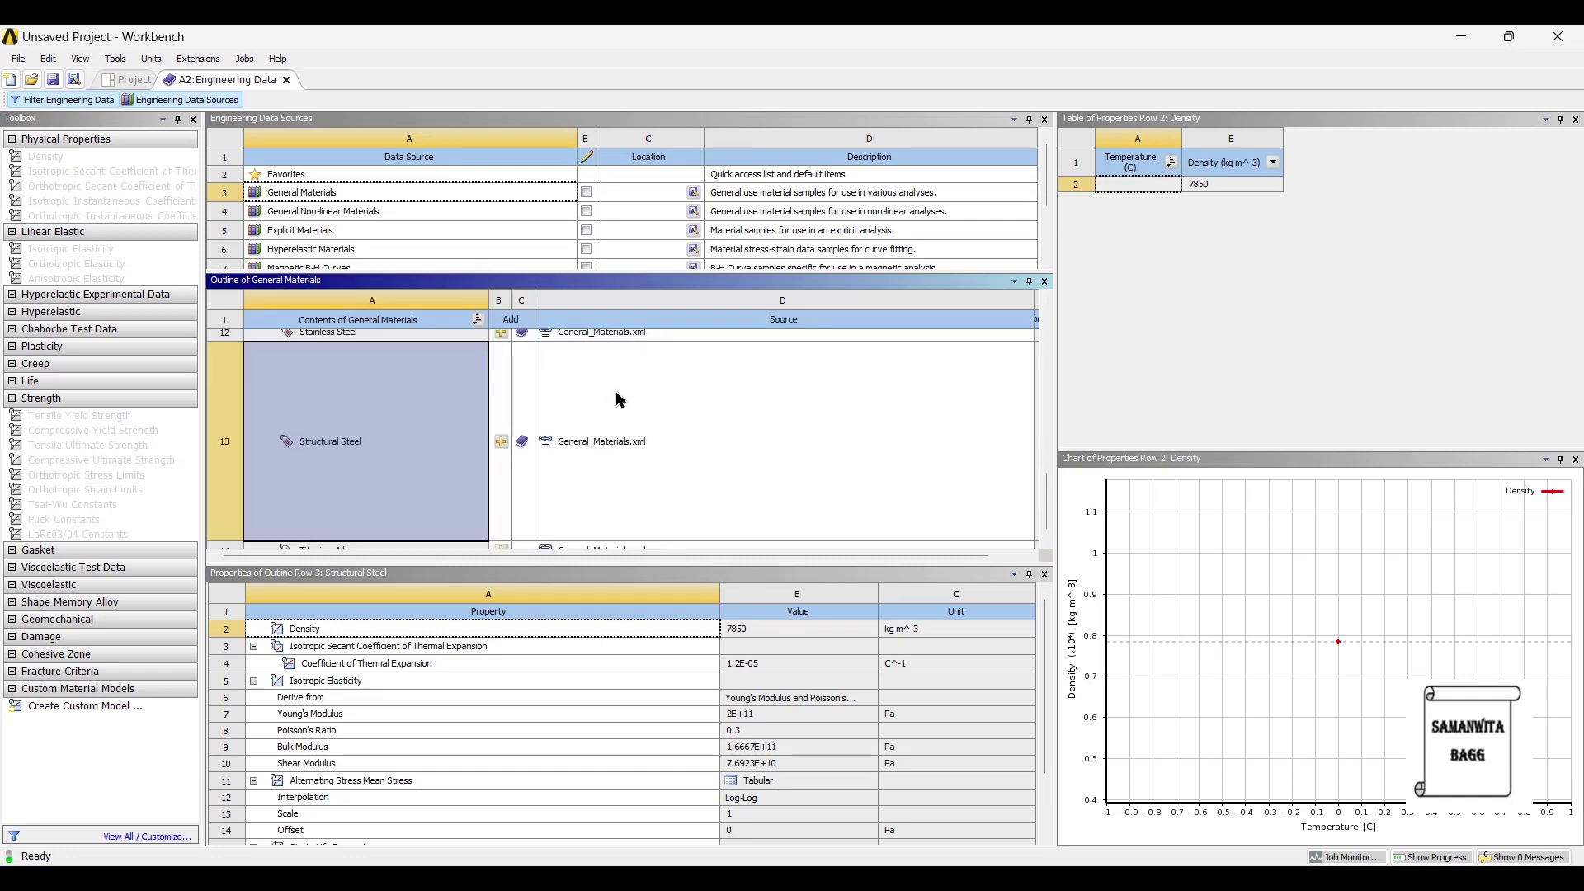
{"action": "left_click", "coordinate": [132, 80]}
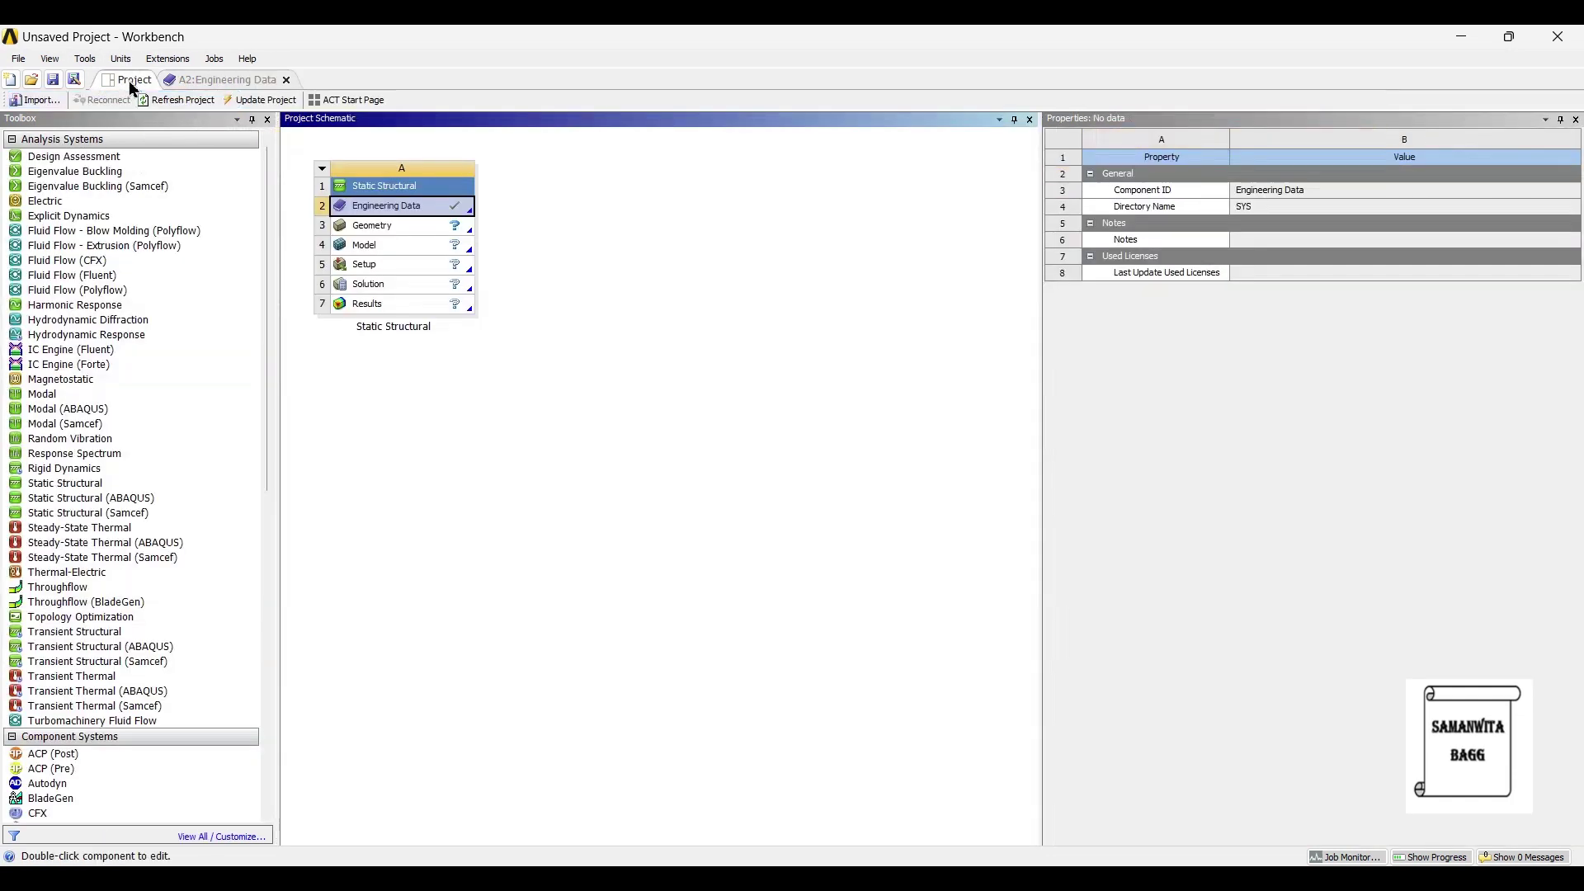
- Update the project, import disc brake rotor.stp as the geometry, and open the model in Mechanical
{"action": "left_click", "coordinate": [241, 100]}
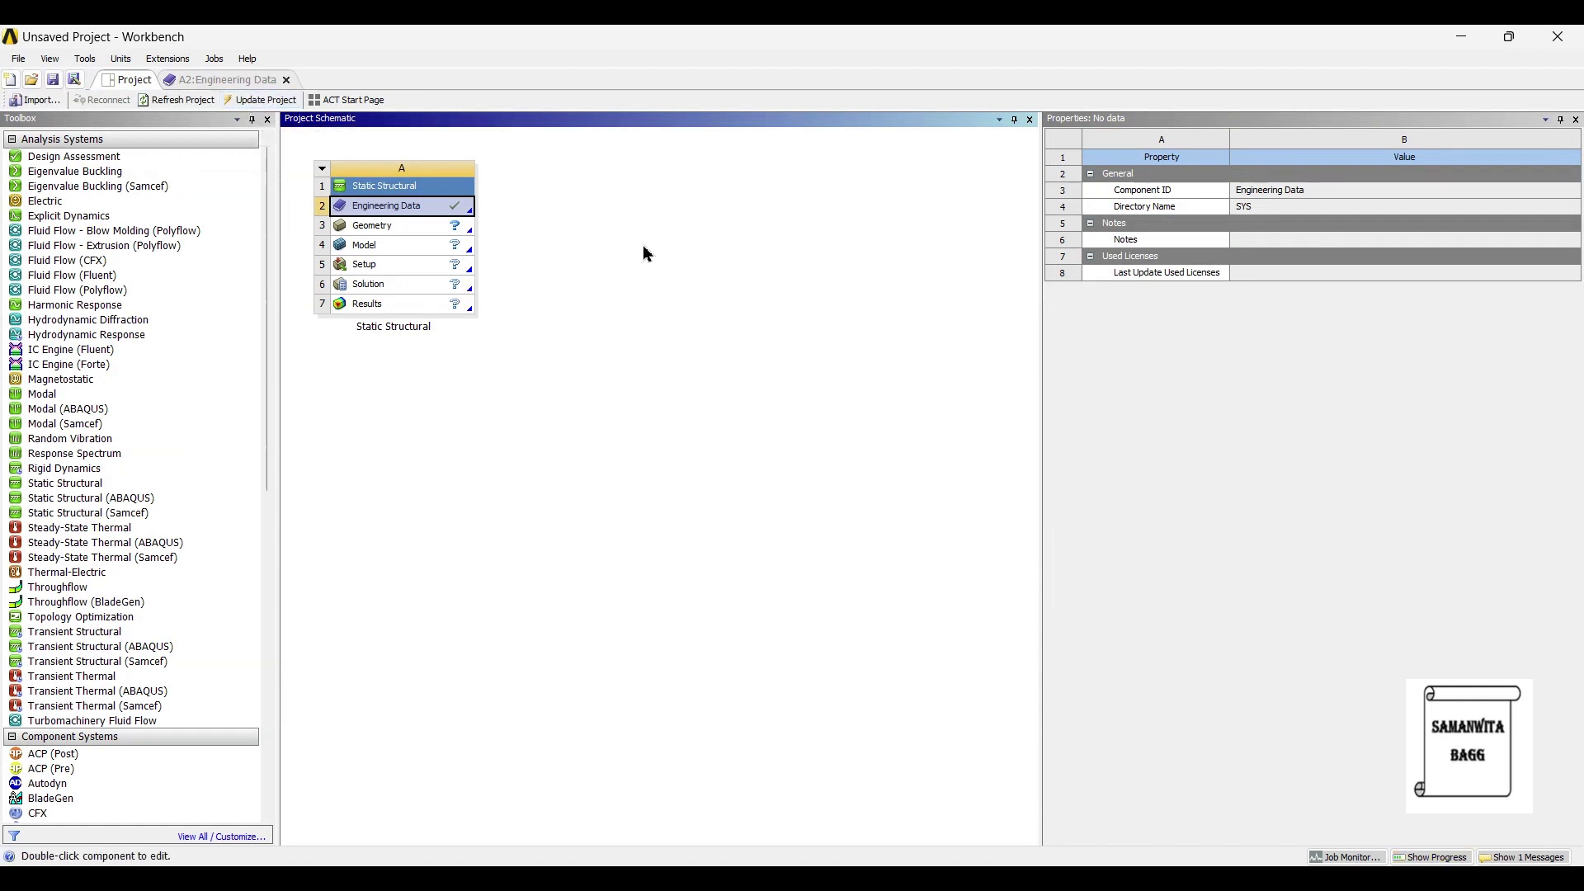
{"action": "left_click", "coordinate": [408, 231]}
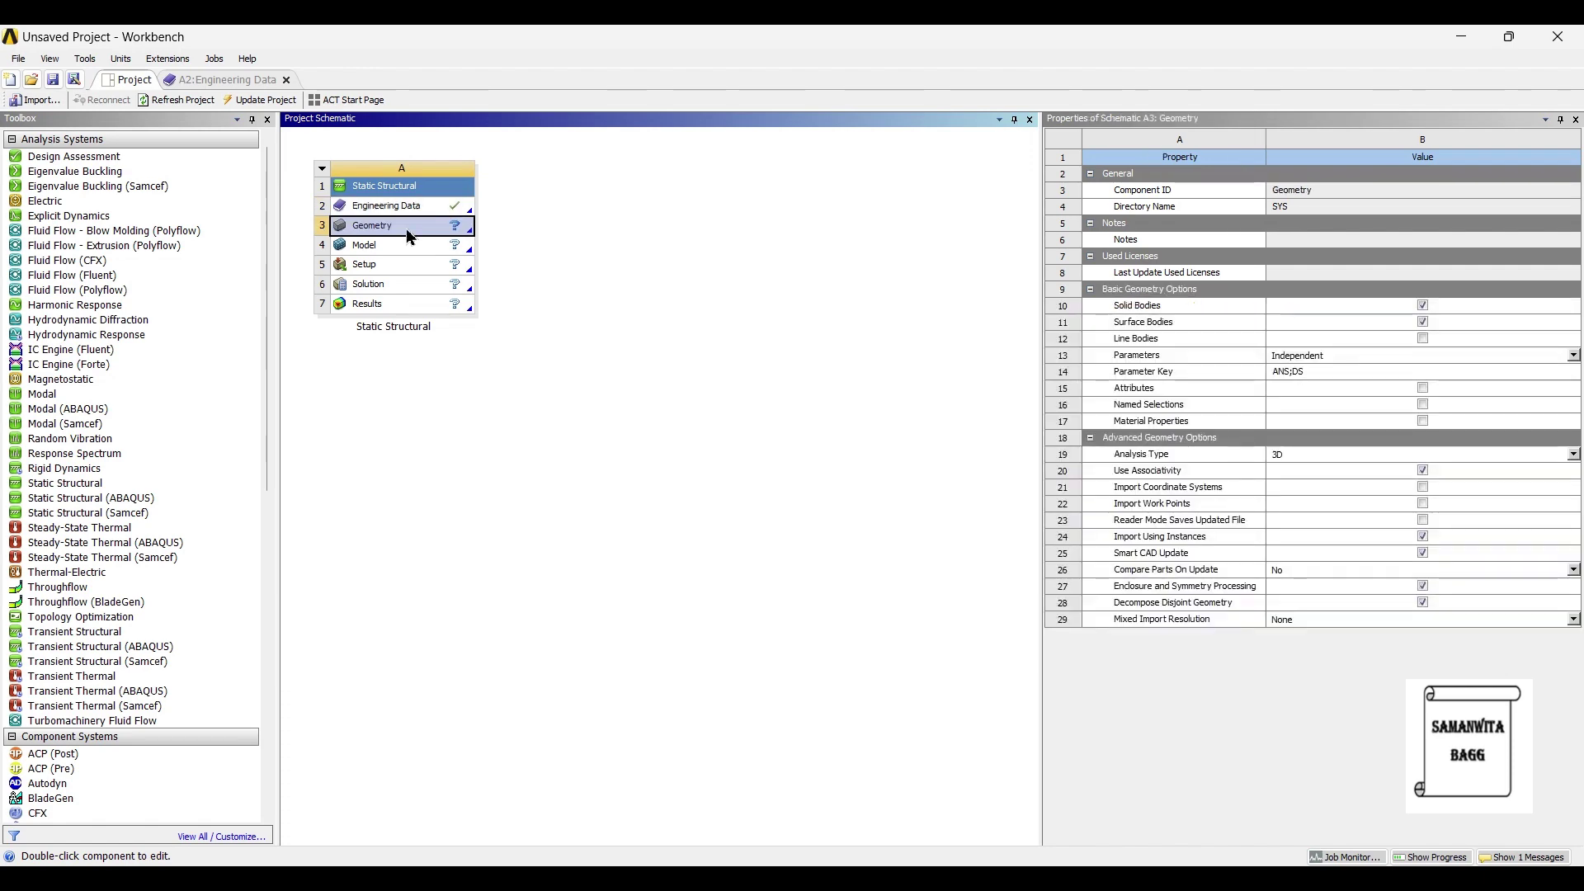
{"action": "right_click", "coordinate": [407, 231]}
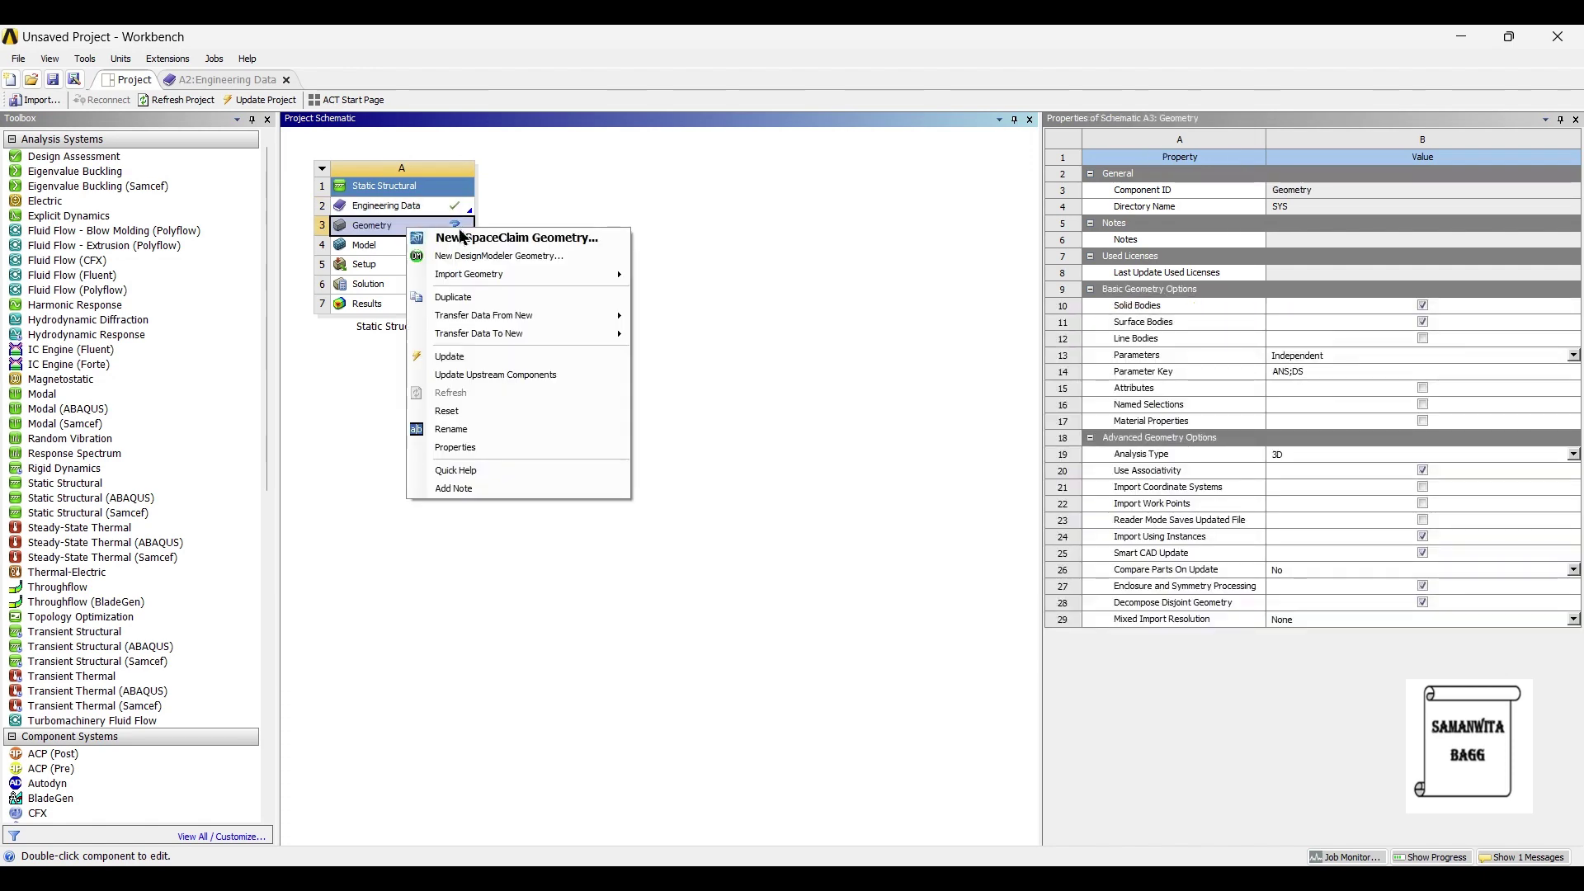
{"action": "mouse_move", "coordinate": [606, 281]}
{"action": "left_click", "coordinate": [675, 275]}
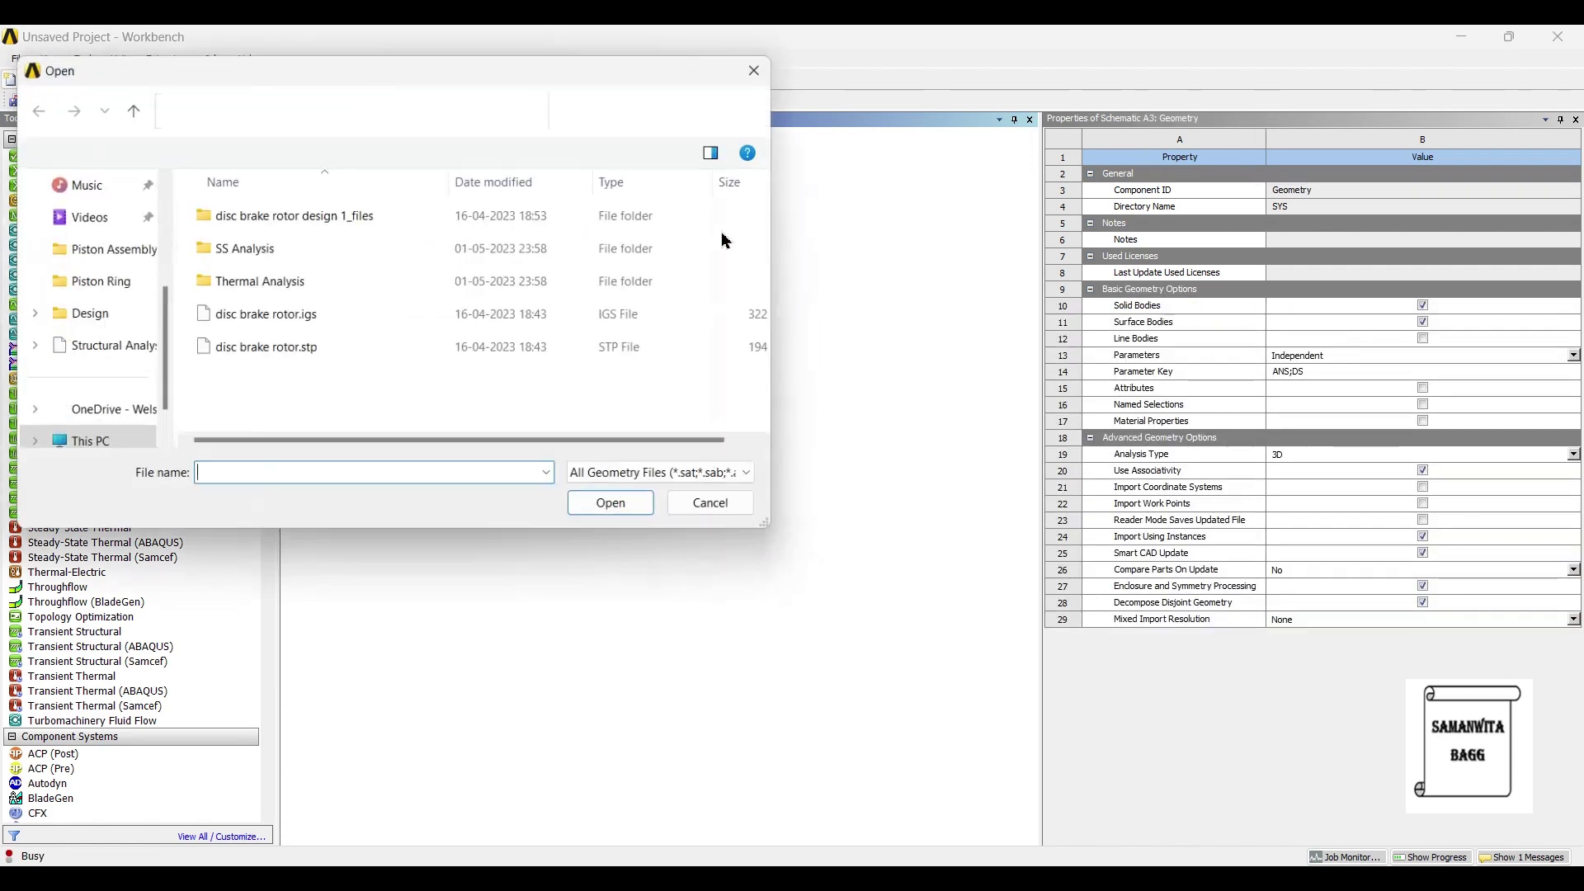
{"action": "left_click", "coordinate": [313, 348]}
{"action": "left_click", "coordinate": [597, 518]}
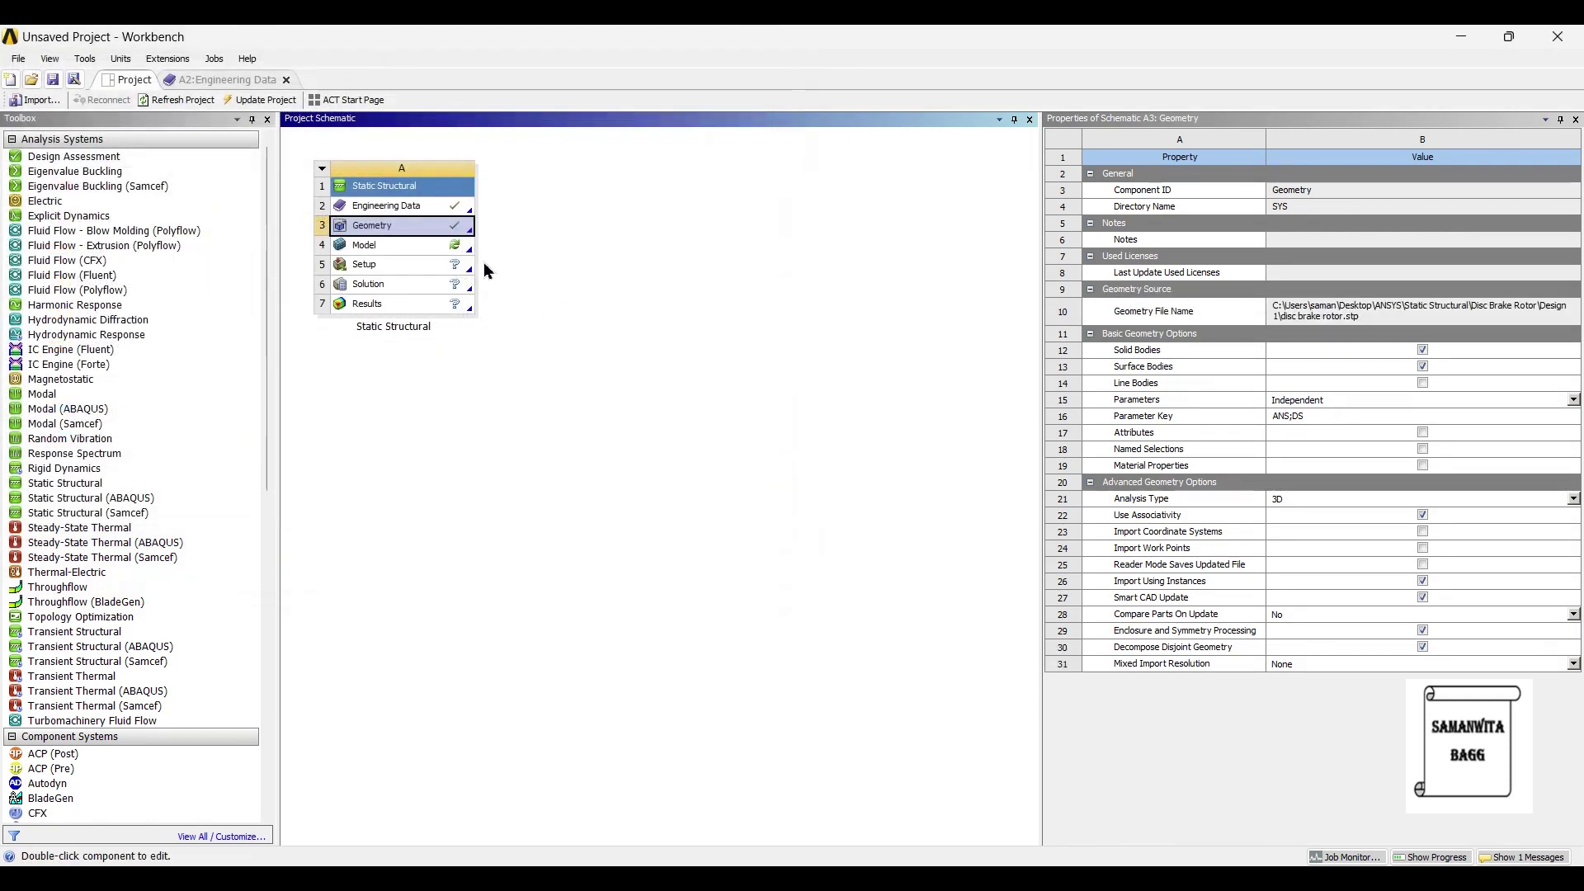
{"action": "double_click", "coordinate": [388, 251]}
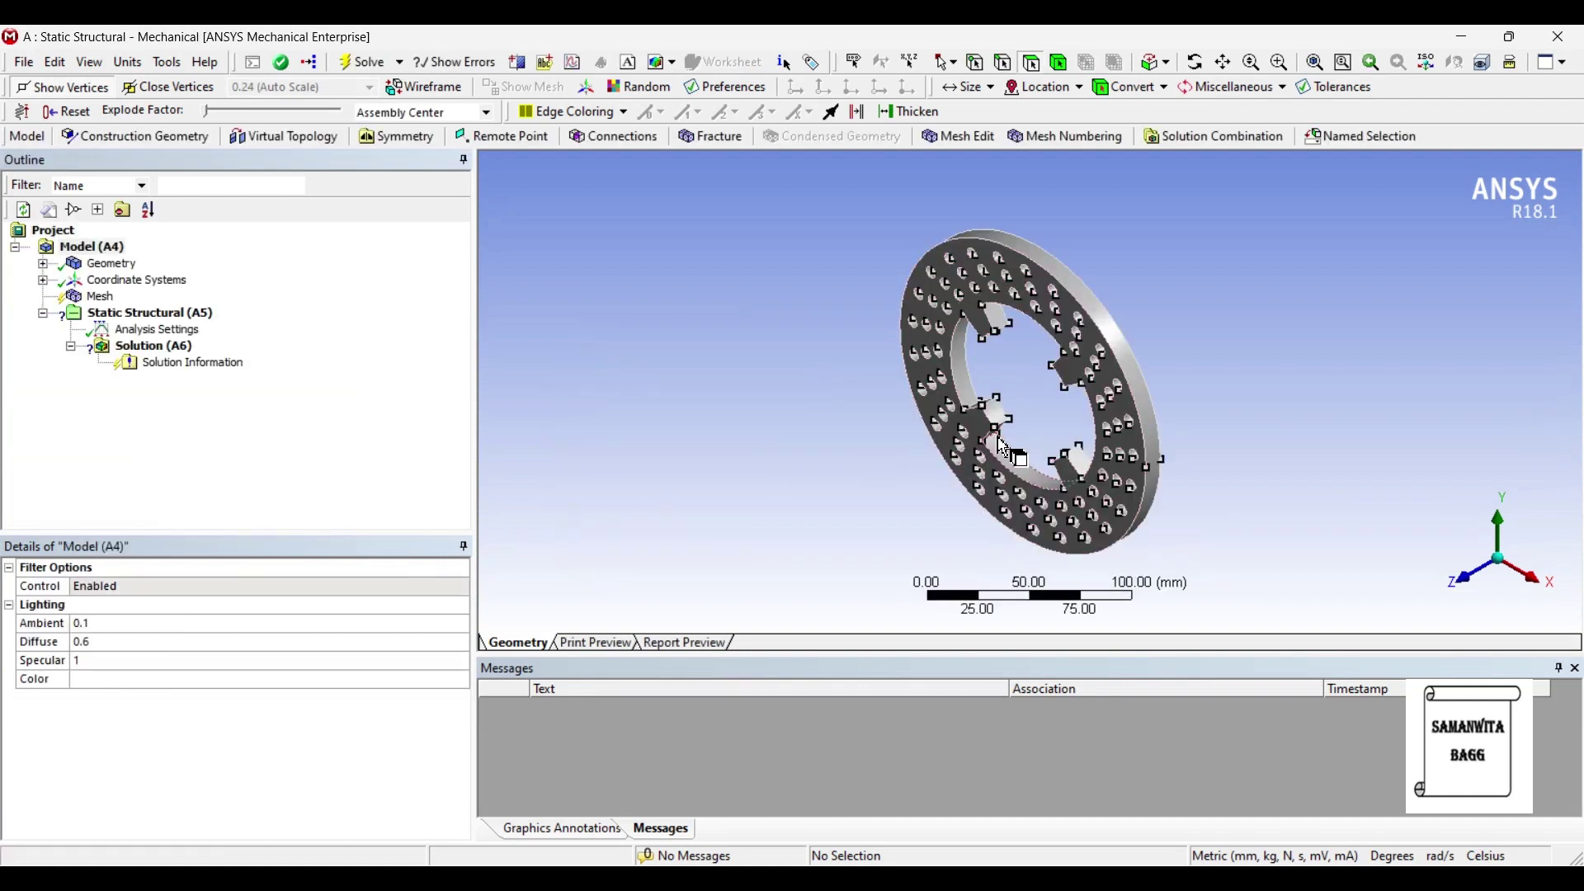
- Assign Gray Cast Iron as the material of rotor body 1
{"action": "middle_click_drag", "start_coordinate": [1082, 423], "coordinate": [1213, 382]}
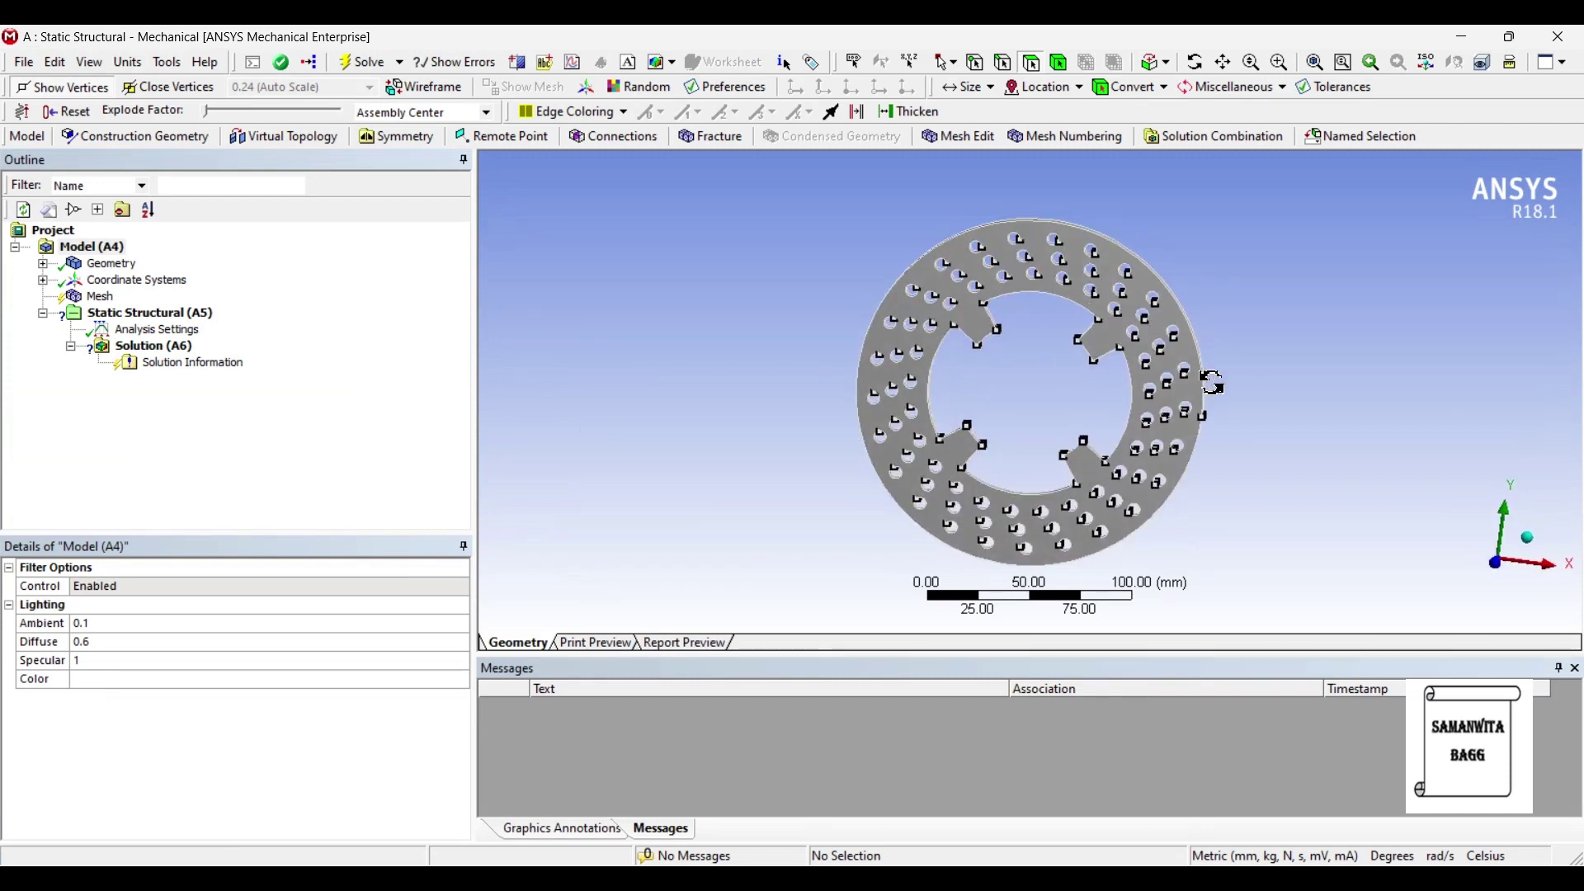
{"action": "left_click", "coordinate": [43, 264]}
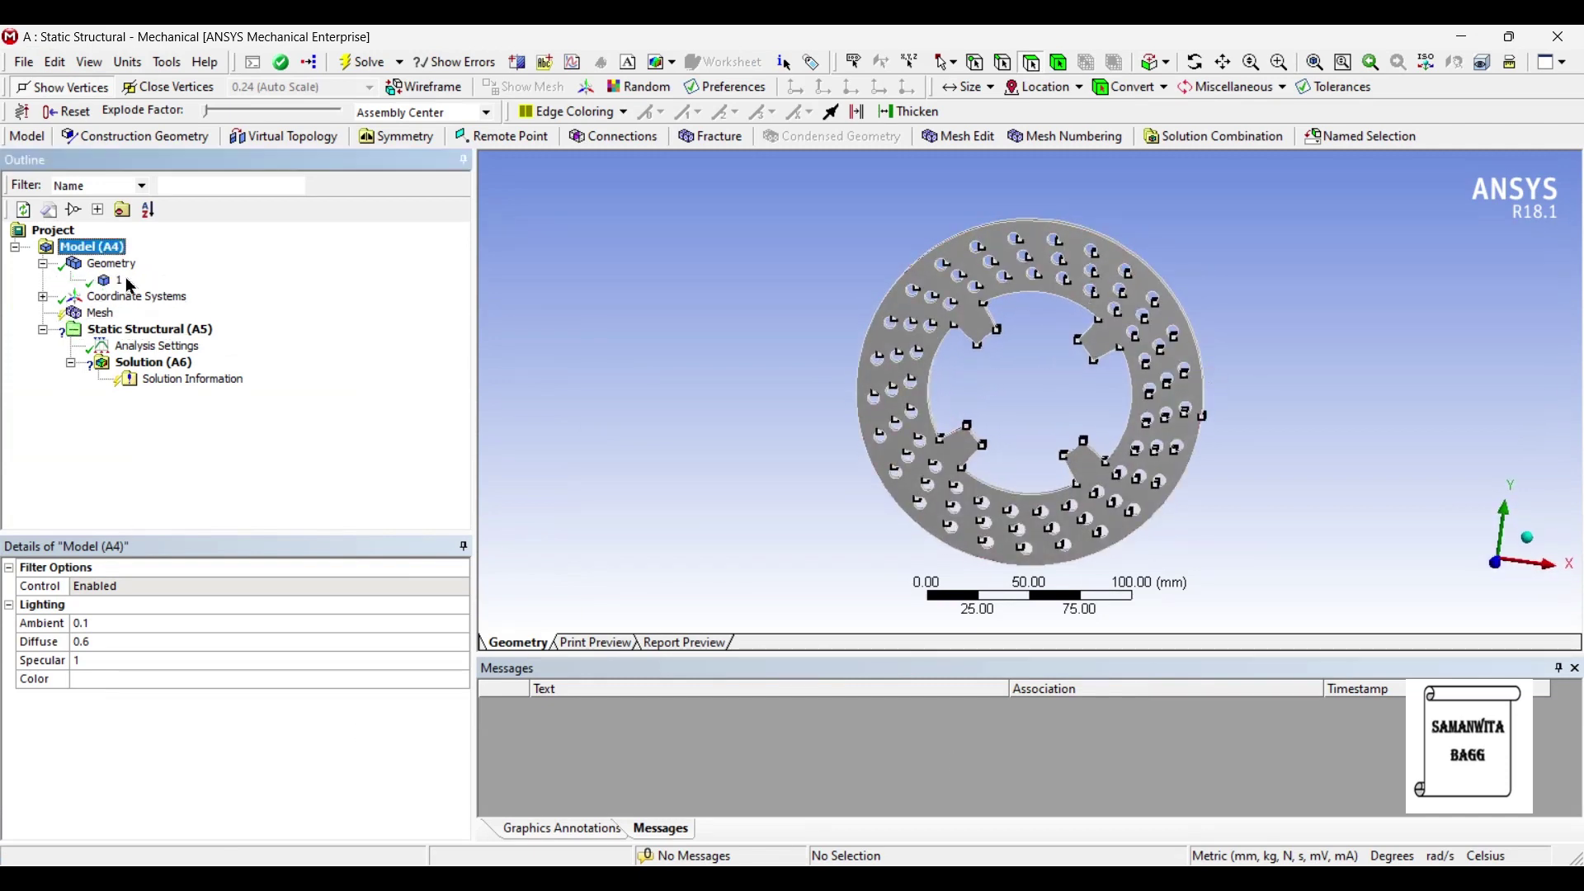
{"action": "left_click", "coordinate": [120, 282]}
{"action": "left_click", "coordinate": [281, 718]}
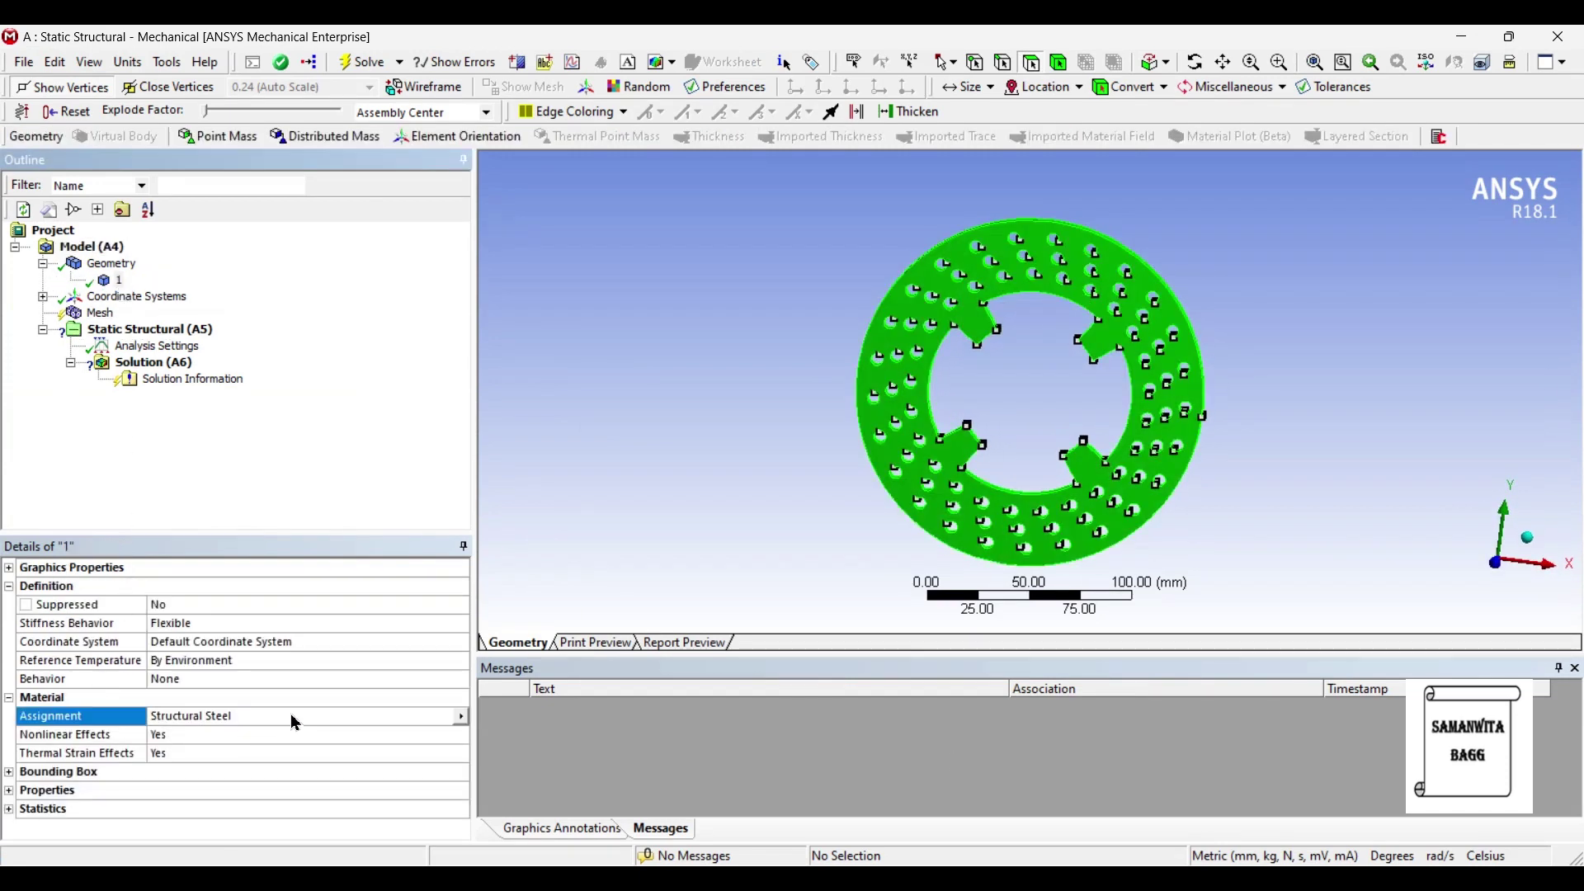
{"action": "left_click", "coordinate": [462, 717]}
{"action": "left_click", "coordinate": [562, 824]}
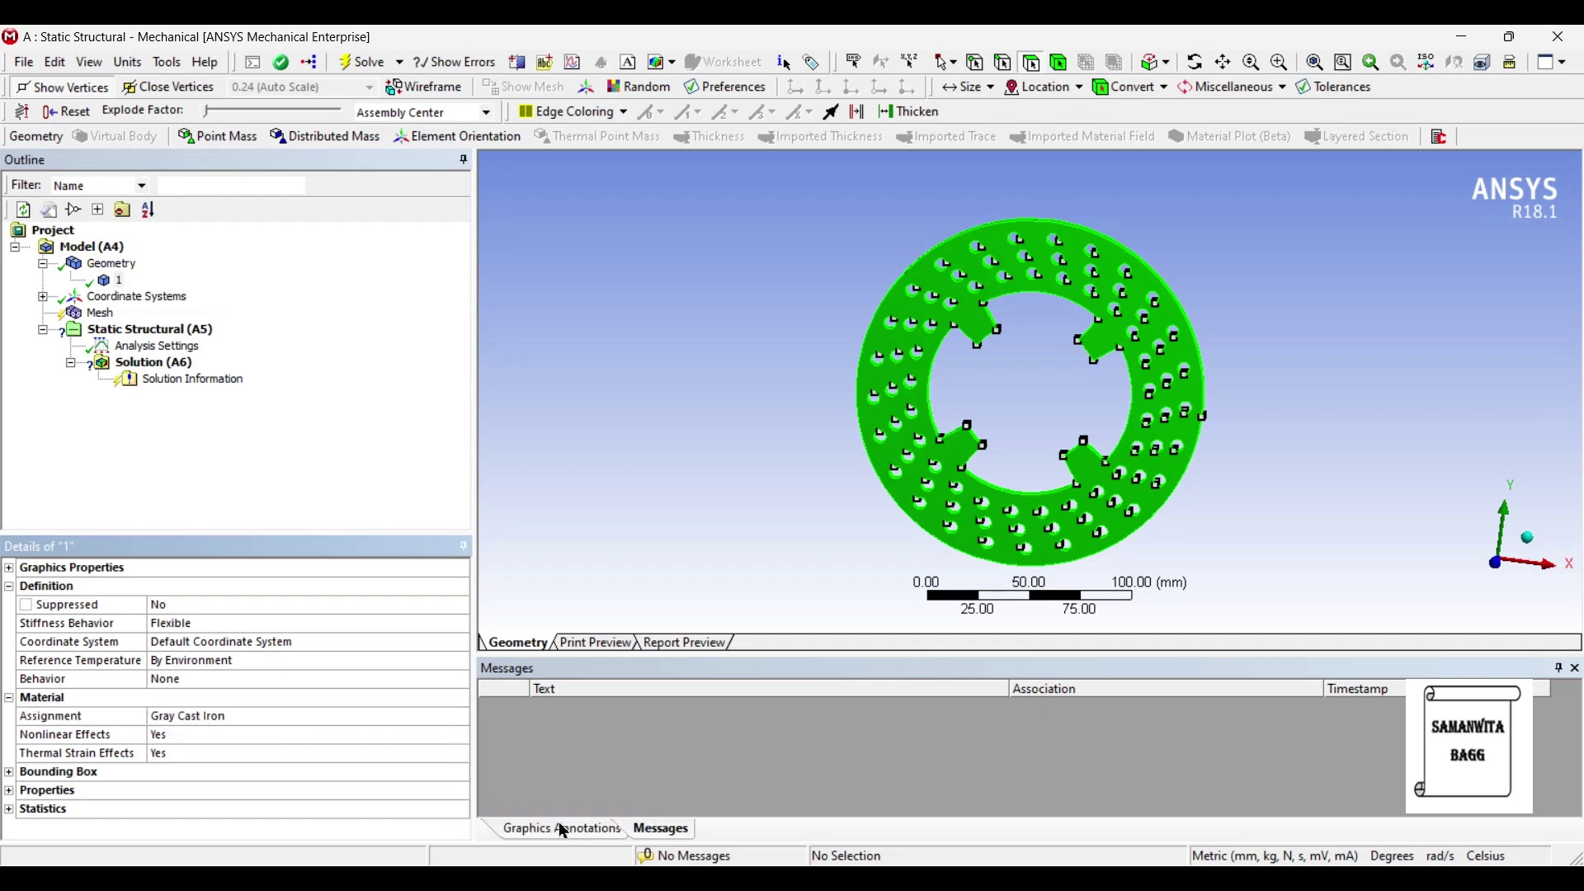
- Set the mesh Relevance Center to Fine and generate the rotor mesh
{"action": "left_click", "coordinate": [99, 313]}
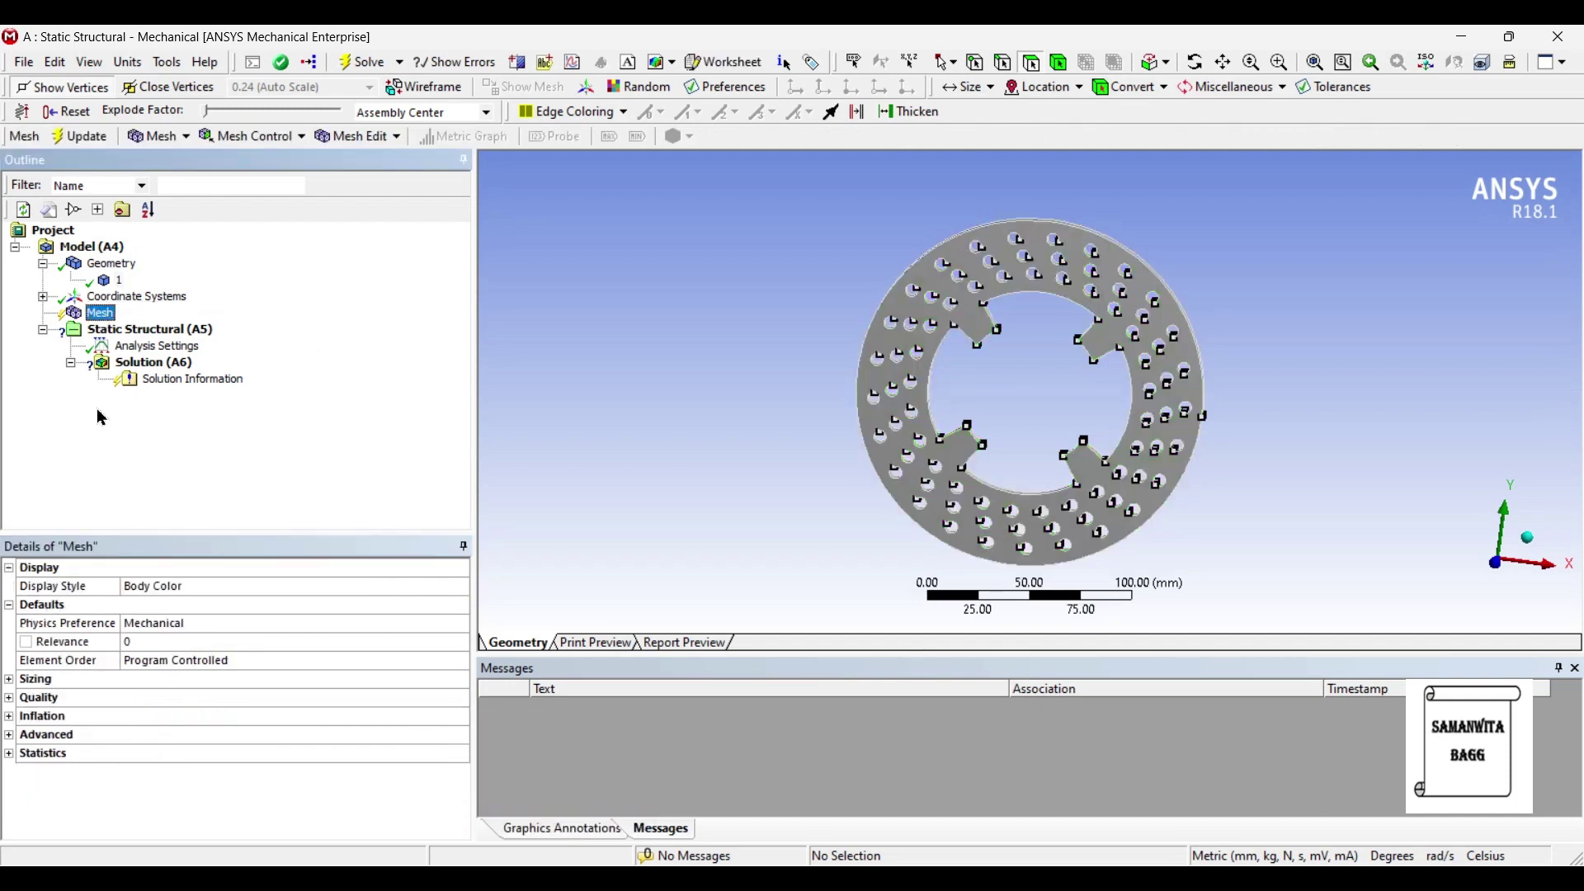
{"action": "left_click", "coordinate": [10, 680]}
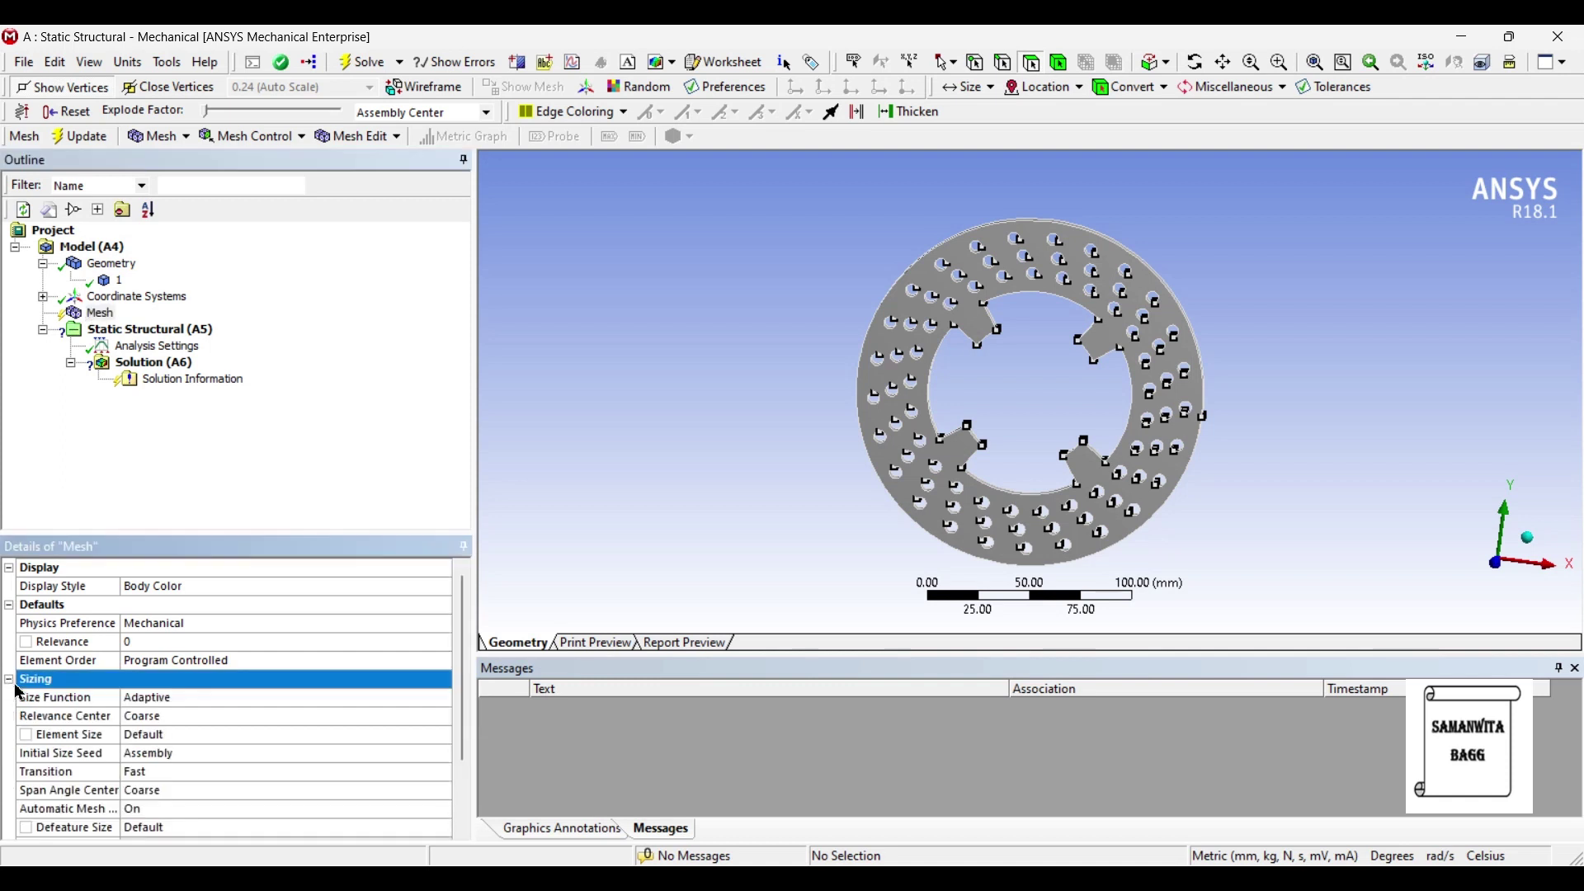
{"action": "left_click", "coordinate": [259, 723]}
{"action": "left_click", "coordinate": [445, 718]}
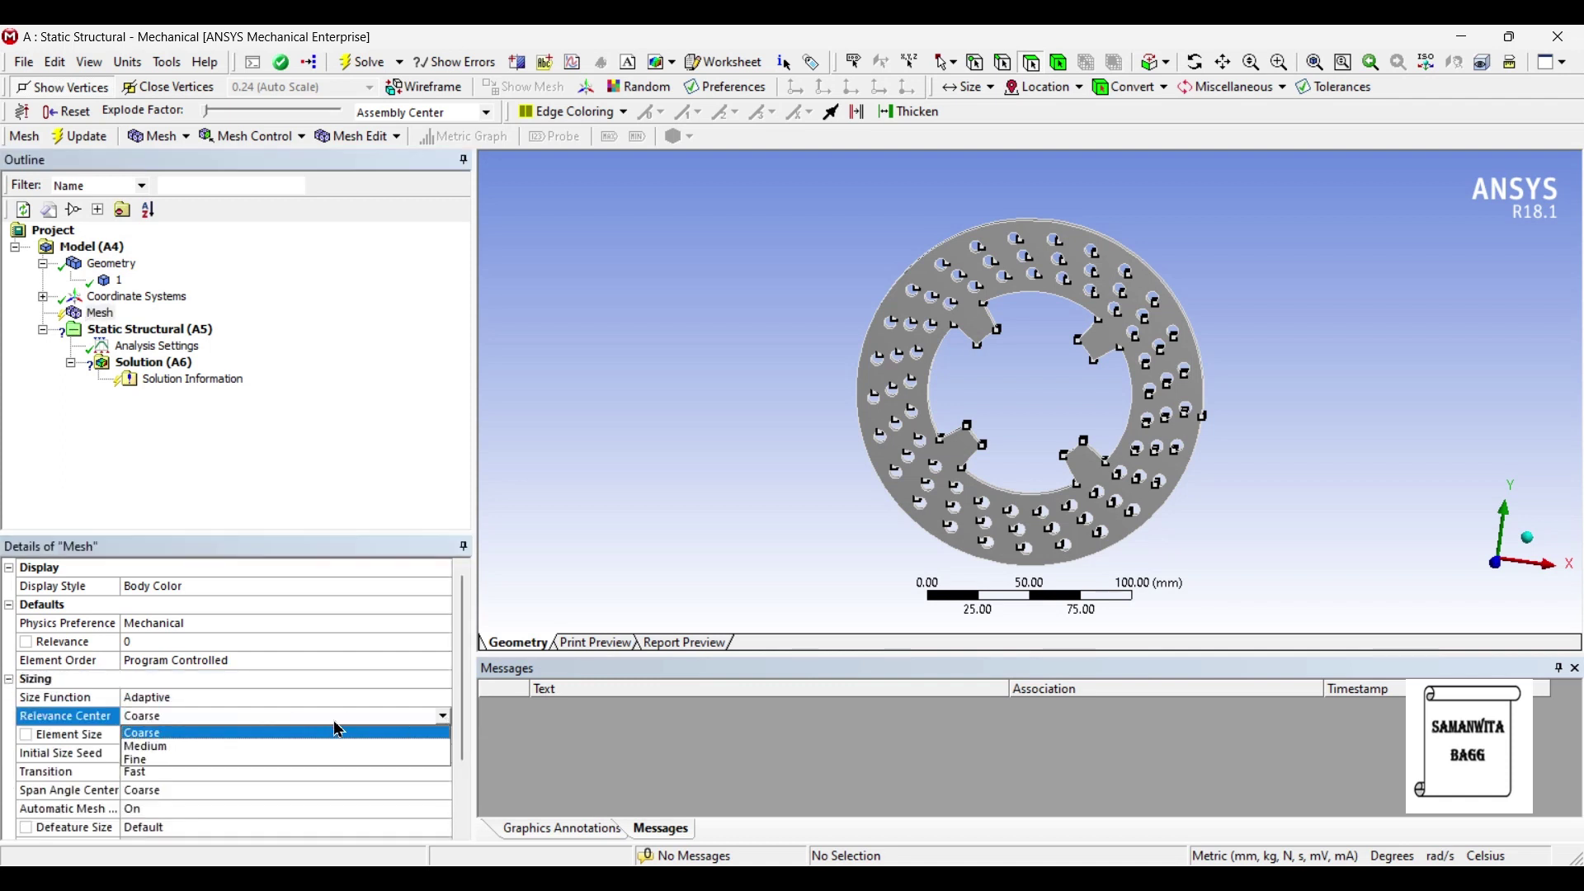
{"action": "left_click", "coordinate": [281, 760]}
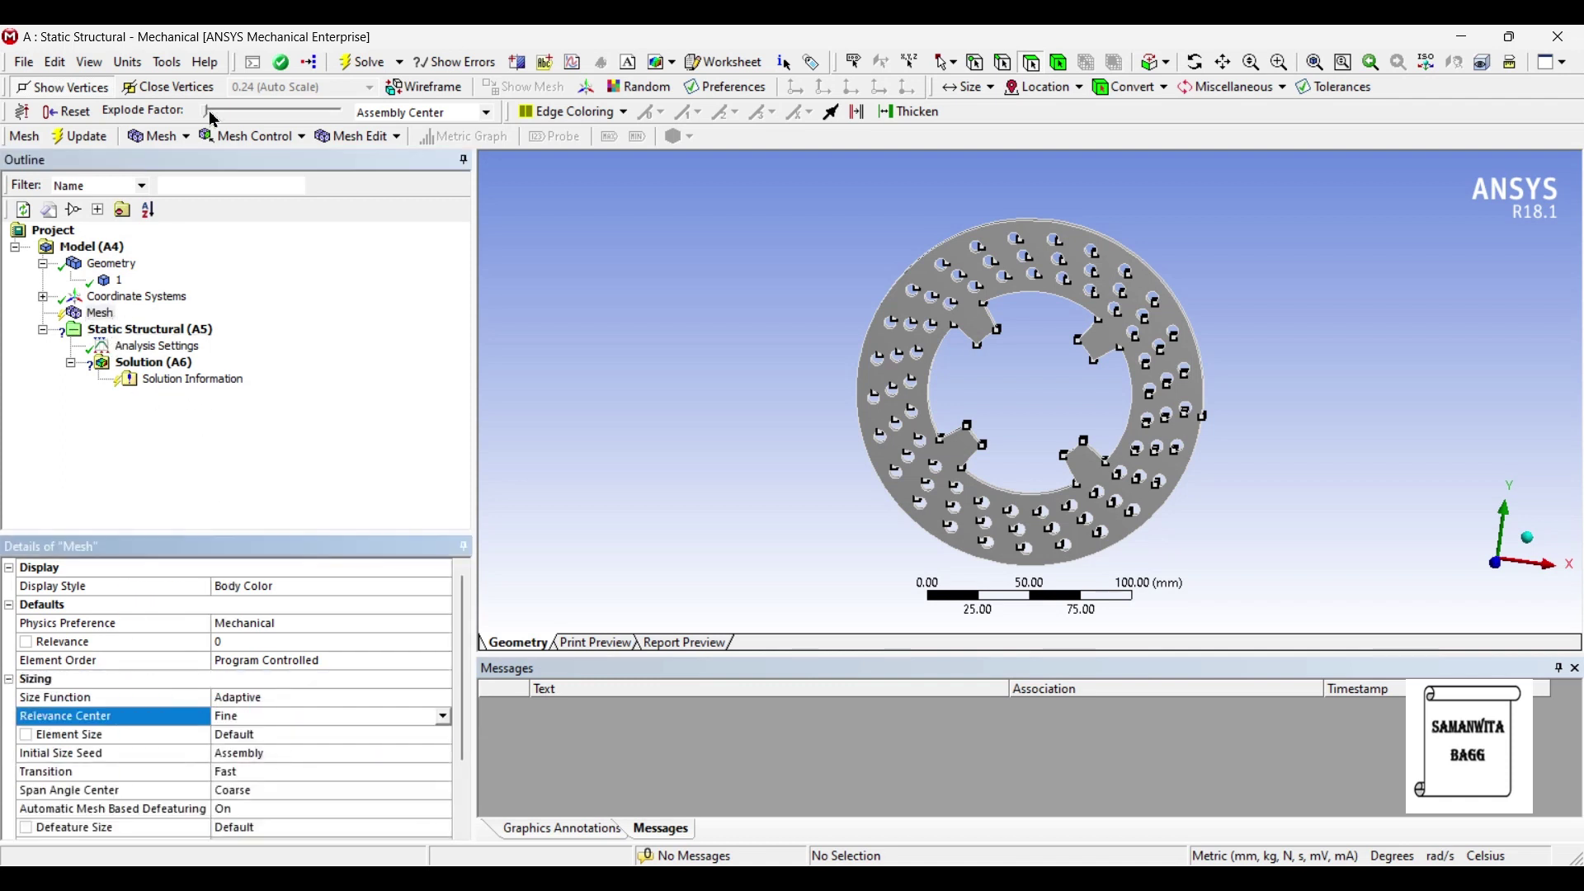
{"action": "left_click", "coordinate": [88, 135]}
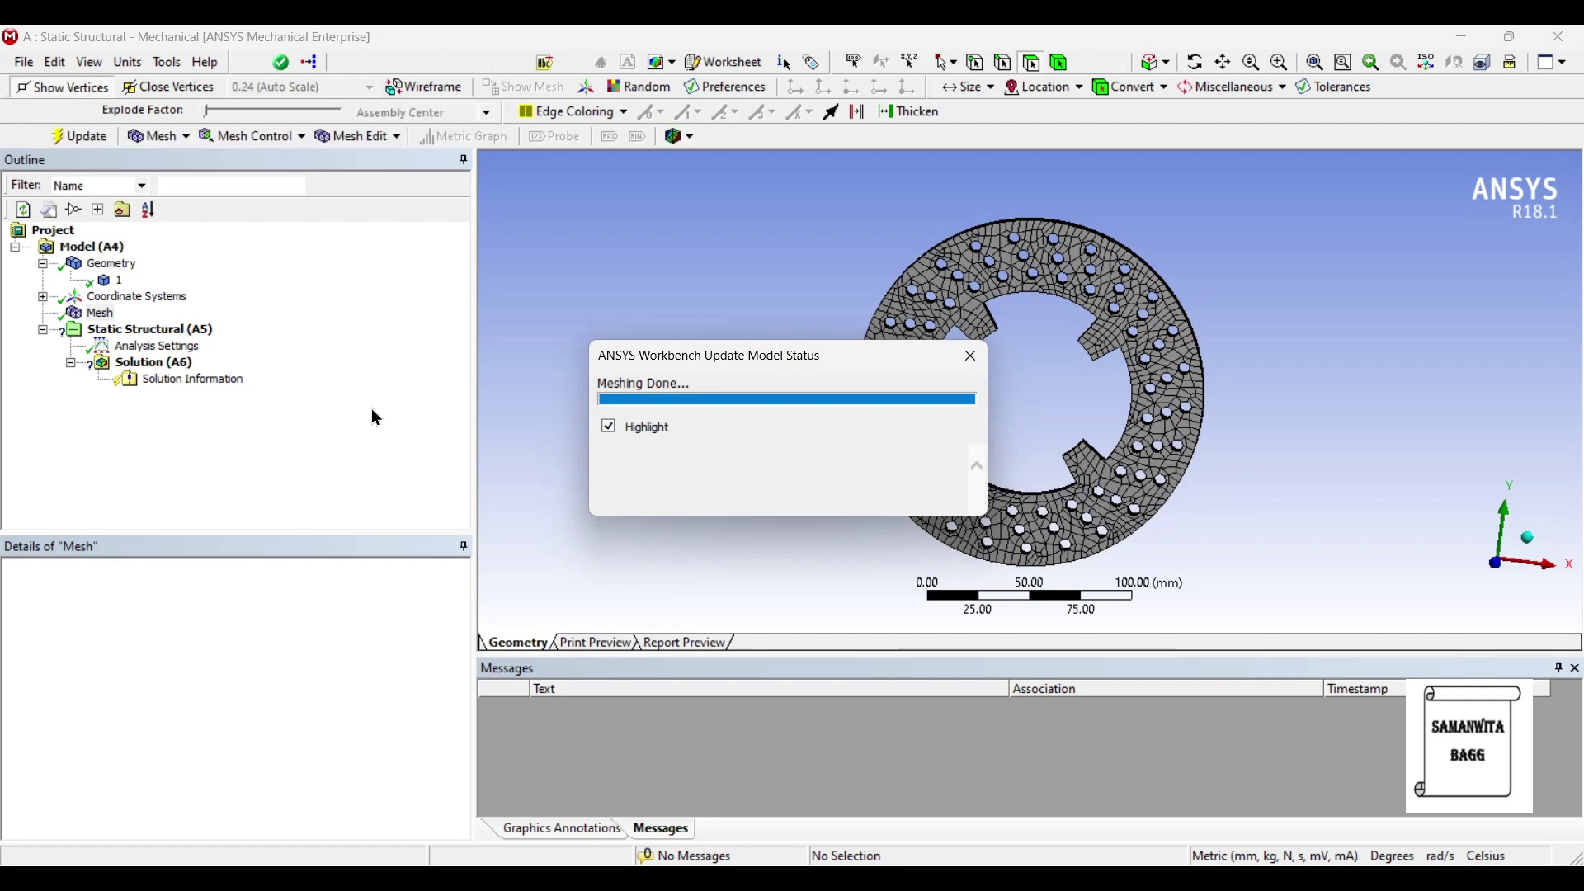
{"action": "left_click", "coordinate": [186, 332]}
- Insert a Fixed Support and select the inner bore faces and the first notch faces
{"action": "right_click", "coordinate": [206, 339]}
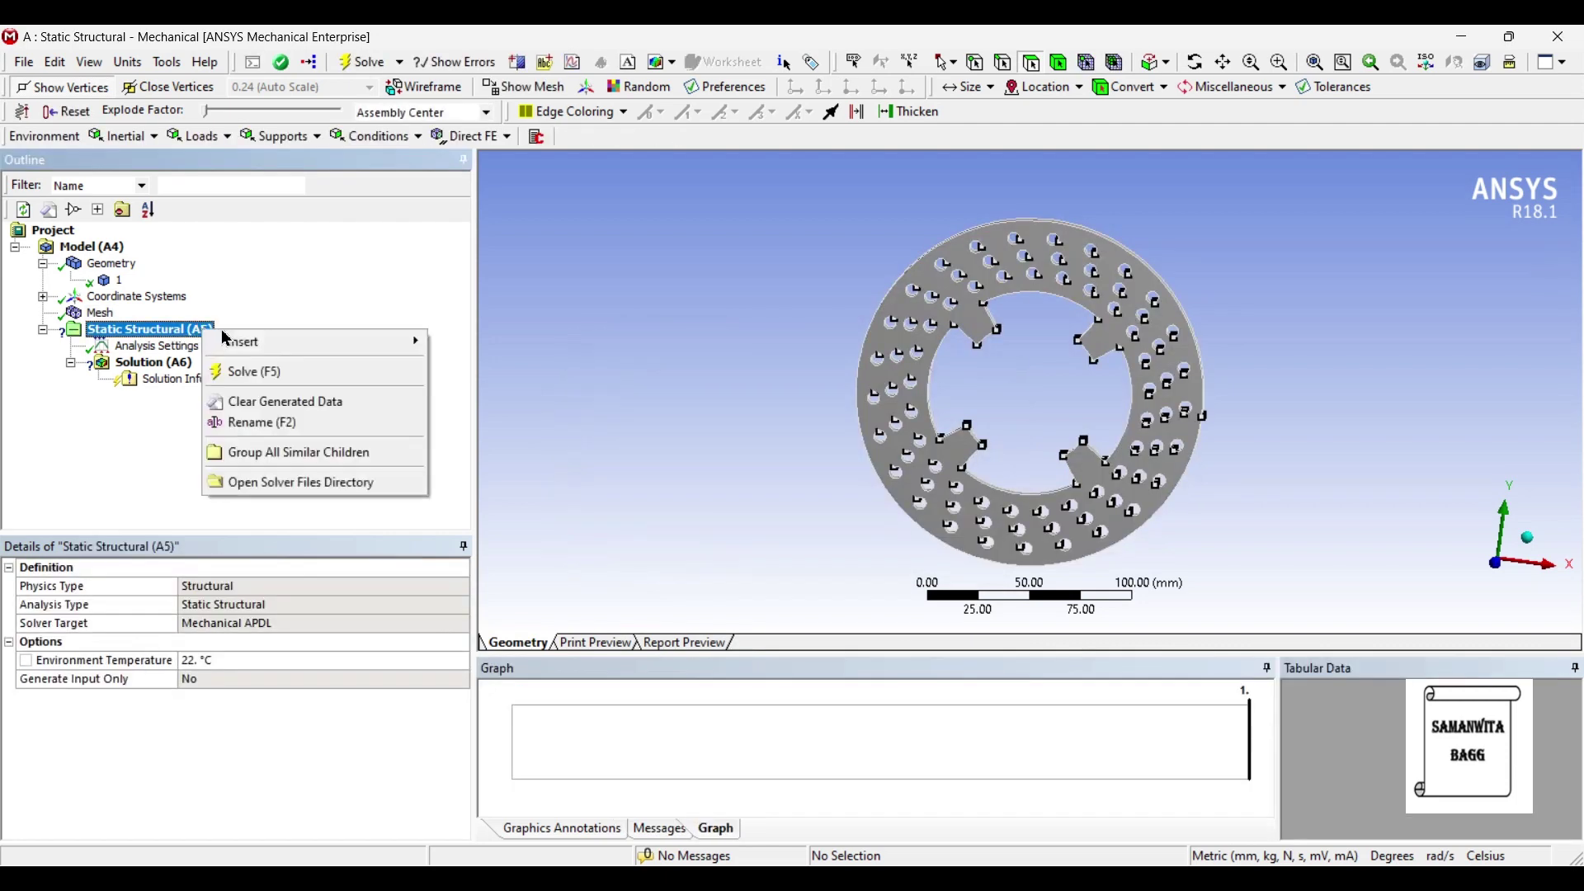
{"action": "mouse_move", "coordinate": [362, 351]}
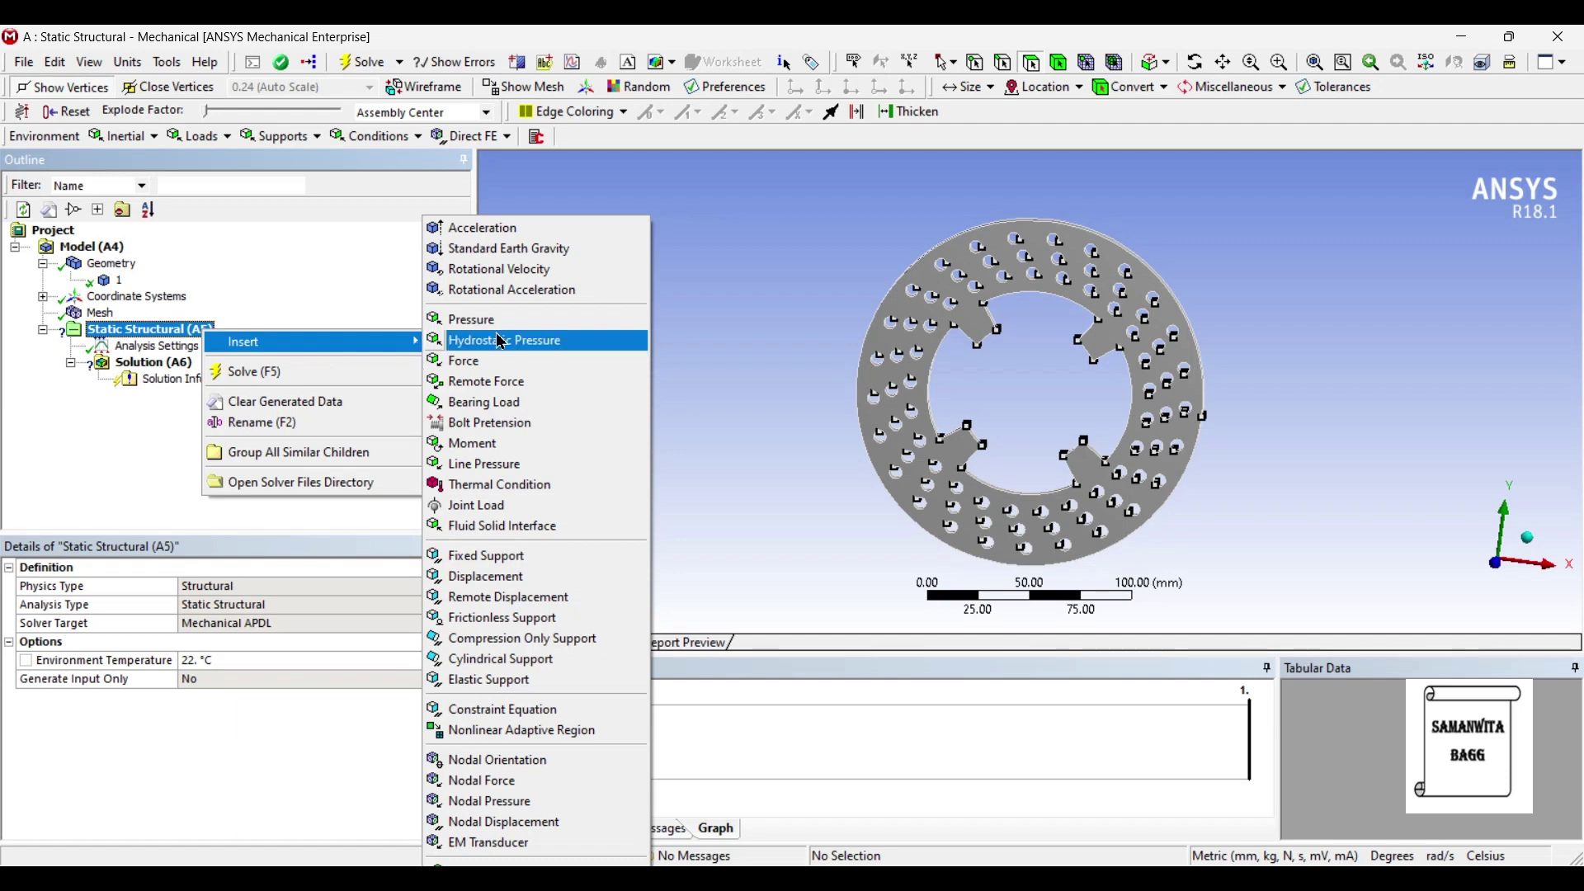
{"action": "left_click", "coordinate": [487, 555]}
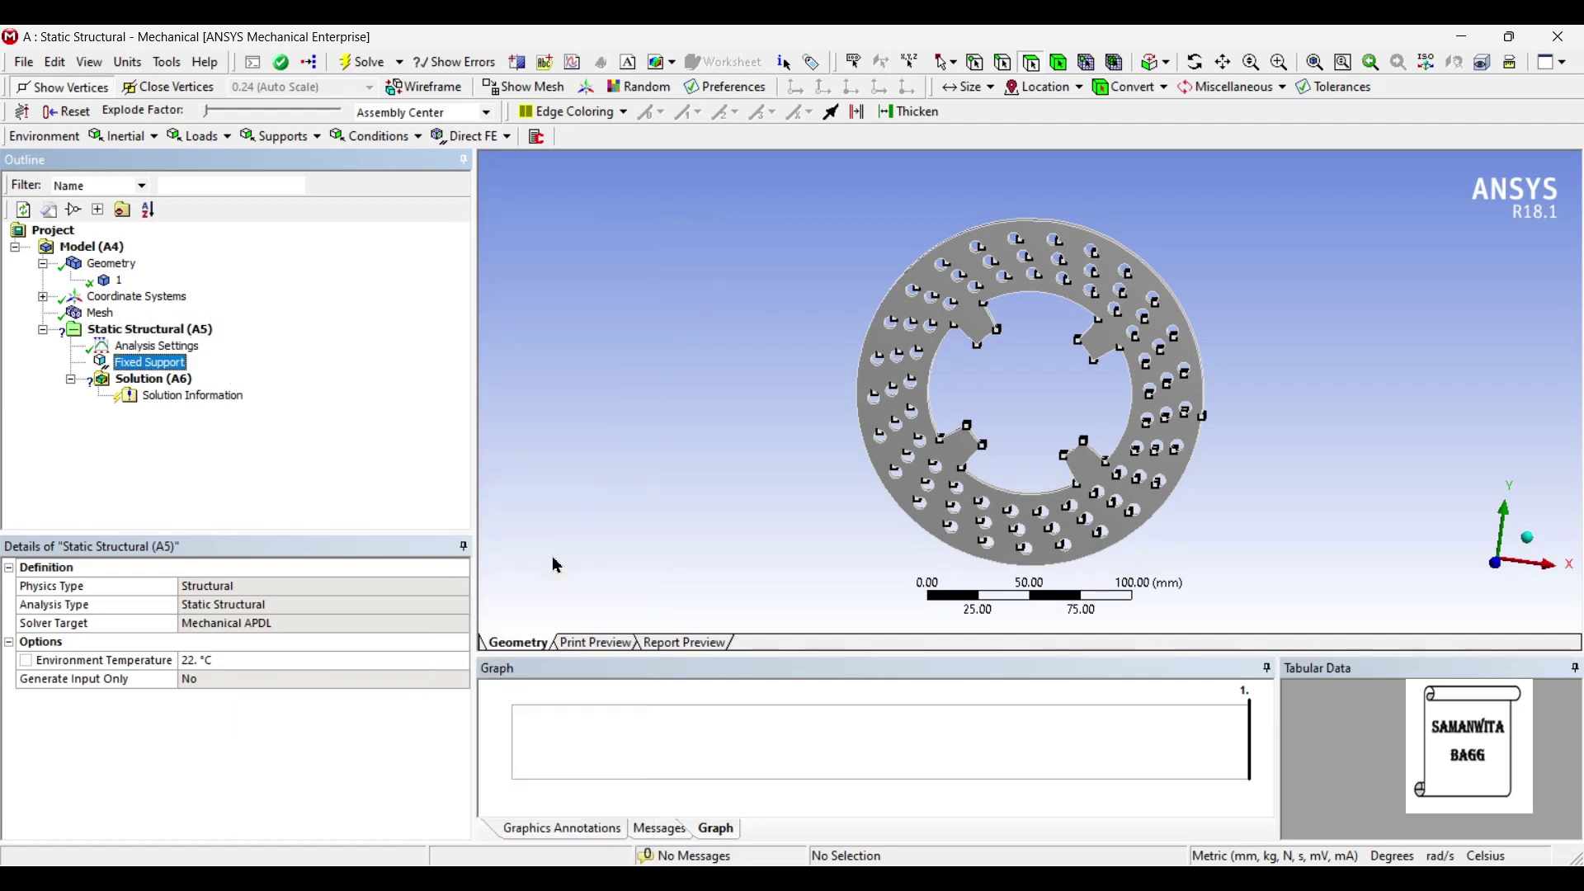
{"action": "middle_click_drag", "start_coordinate": [994, 495], "coordinate": [972, 426]}
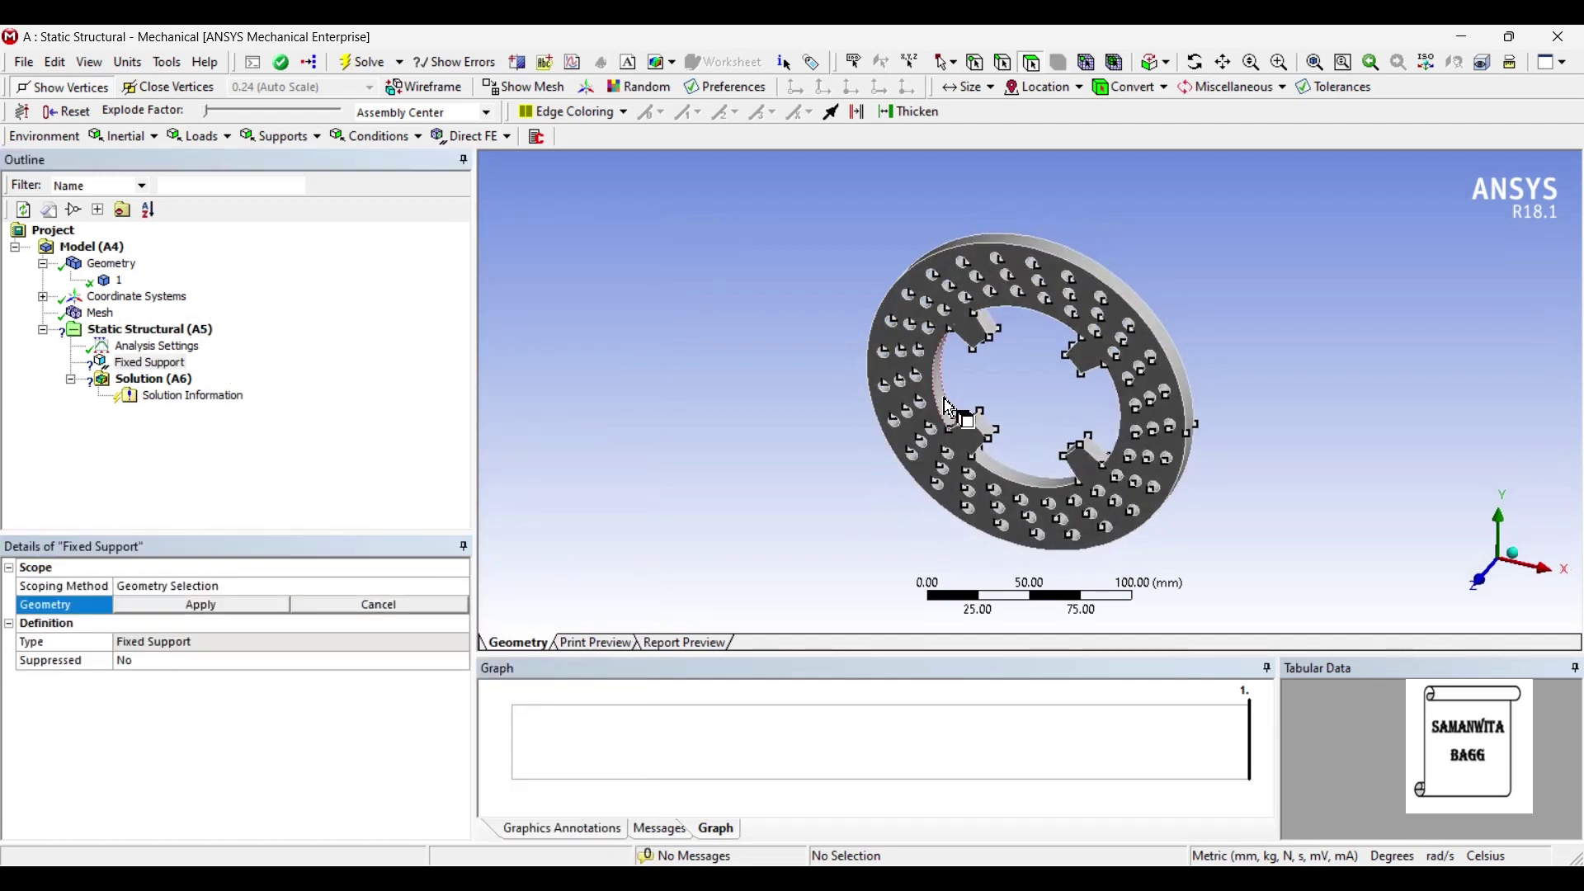
{"action": "left_click", "coordinate": [959, 417]}
{"action": "scroll", "coordinate": [1023, 433], "scroll_direction": "up", "scroll_amount": 4}
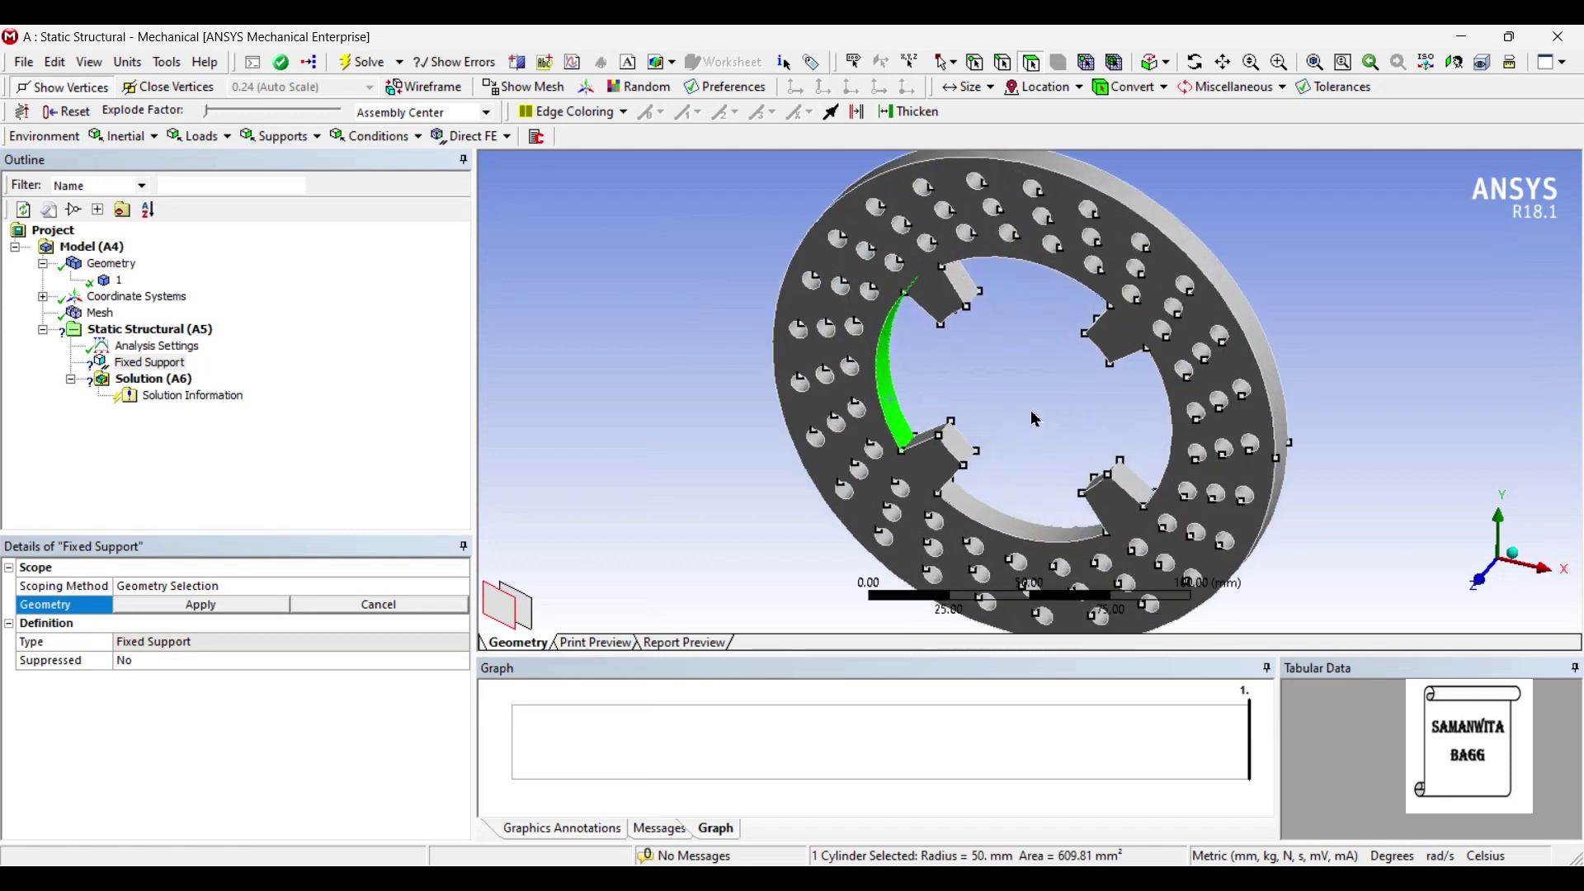
{"action": "left_click", "coordinate": [957, 522], "text": "ctrl"}
{"action": "middle_click_drag", "start_coordinate": [1171, 442], "coordinate": [1170, 429]}
{"action": "left_click", "coordinate": [1178, 433], "text": "ctrl"}
{"action": "middle_click_drag", "start_coordinate": [1138, 322], "coordinate": [1057, 264]}
{"action": "left_click", "coordinate": [961, 309], "text": "ctrl"}
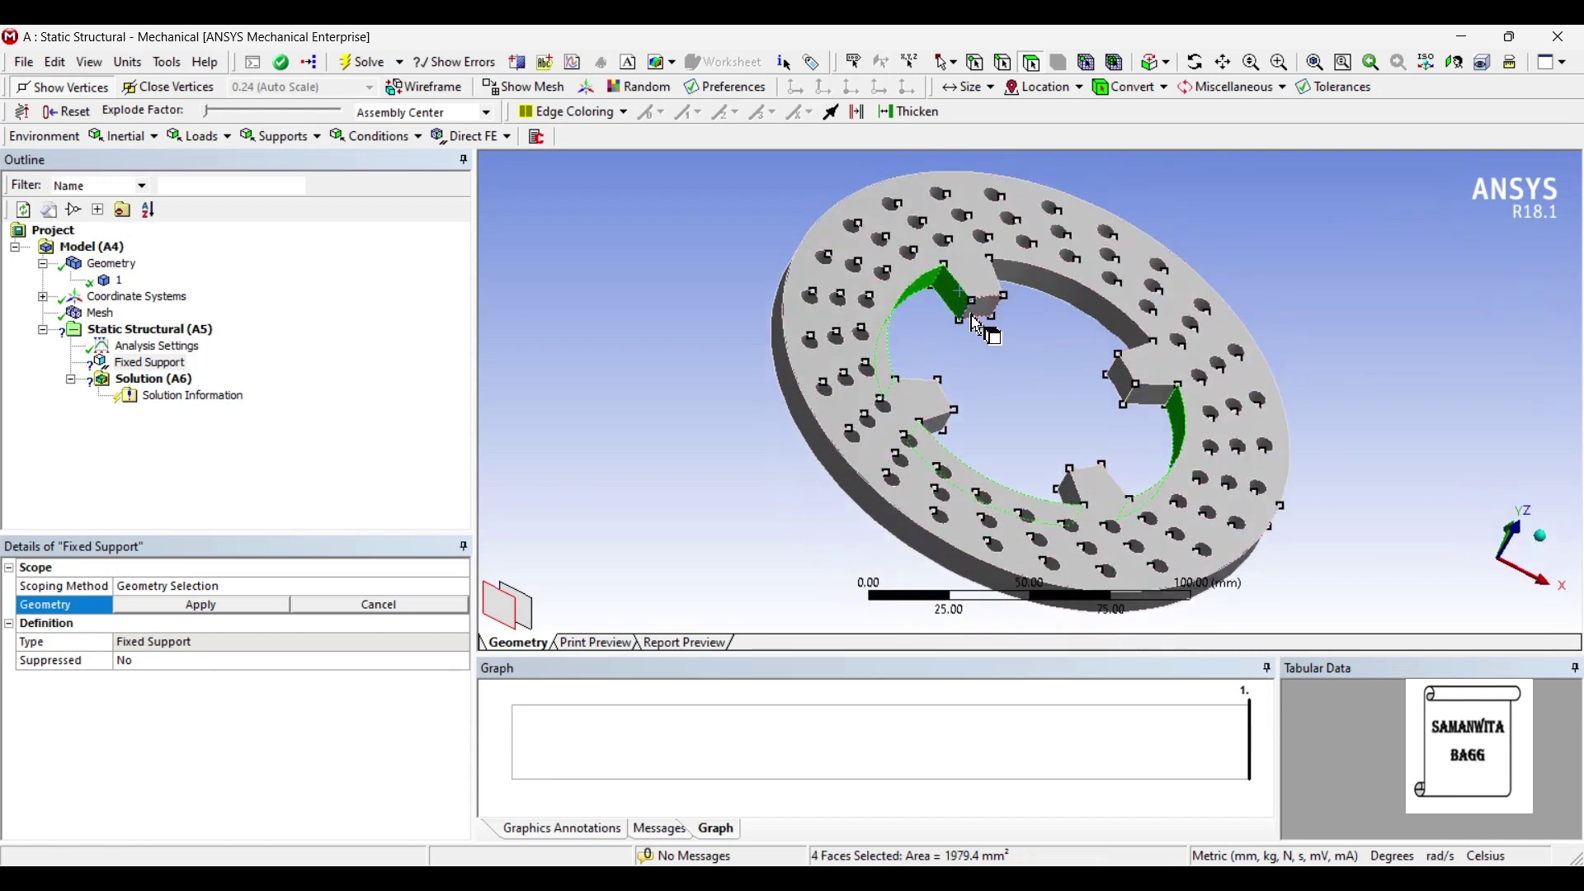
{"action": "left_click", "coordinate": [988, 307], "text": "ctrl"}
{"action": "left_click", "coordinate": [1038, 290], "text": "ctrl"}
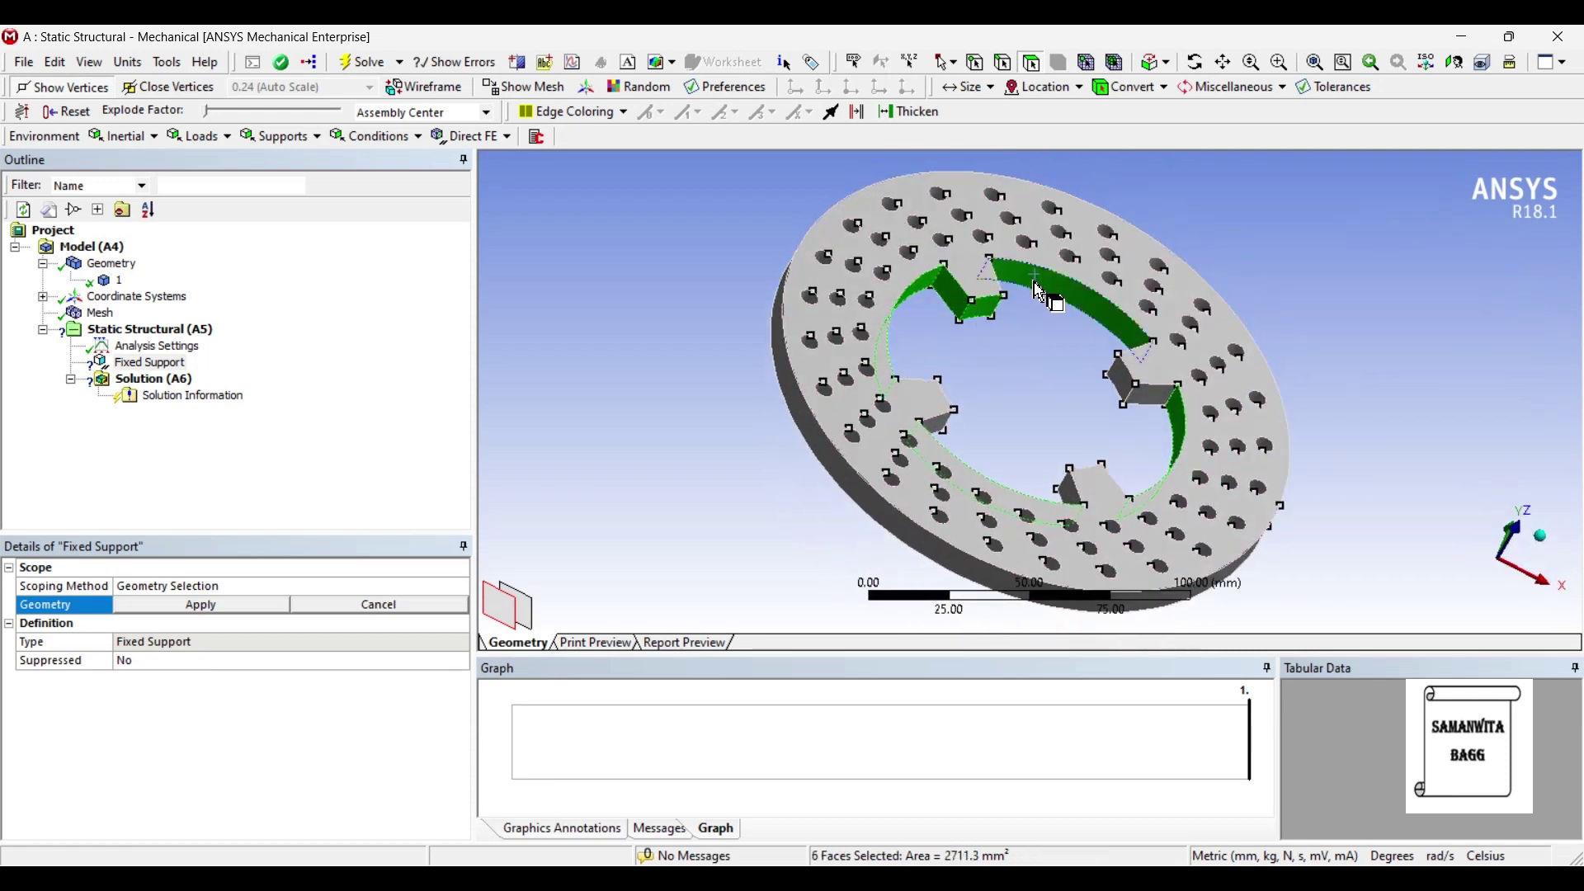
{"action": "left_click", "coordinate": [1121, 381], "text": "ctrl"}
{"action": "left_click", "coordinate": [1152, 396], "text": "ctrl"}
- Add the remaining notch faces and apply the Fixed Support to all 16 faces
{"action": "middle_click_drag", "start_coordinate": [1029, 389], "coordinate": [898, 415]}
{"action": "left_click", "coordinate": [933, 425], "text": "ctrl"}
{"action": "left_click", "coordinate": [1080, 459], "text": "ctrl"}
{"action": "middle_click_drag", "start_coordinate": [969, 438], "coordinate": [994, 417]}
{"action": "middle_click_drag", "start_coordinate": [1153, 385], "coordinate": [933, 404]}
{"action": "left_click", "coordinate": [912, 393], "text": "ctrl"}
{"action": "left_click", "coordinate": [1107, 312], "text": "ctrl"}
{"action": "middle_click_drag", "start_coordinate": [1107, 312], "coordinate": [1250, 449]}
{"action": "left_click", "coordinate": [991, 528], "text": "ctrl"}
{"action": "mouse_move", "coordinate": [991, 528]}
{"action": "middle_mouse_down"}
{"action": "mouse_move", "coordinate": [1037, 453]}
{"action": "mouse_move", "coordinate": [919, 428]}
{"action": "mouse_move", "coordinate": [926, 512]}
{"action": "mouse_move", "coordinate": [954, 456]}
{"action": "mouse_move", "coordinate": [1051, 453]}
{"action": "middle_mouse_up"}
{"action": "left_click", "coordinate": [232, 611]}
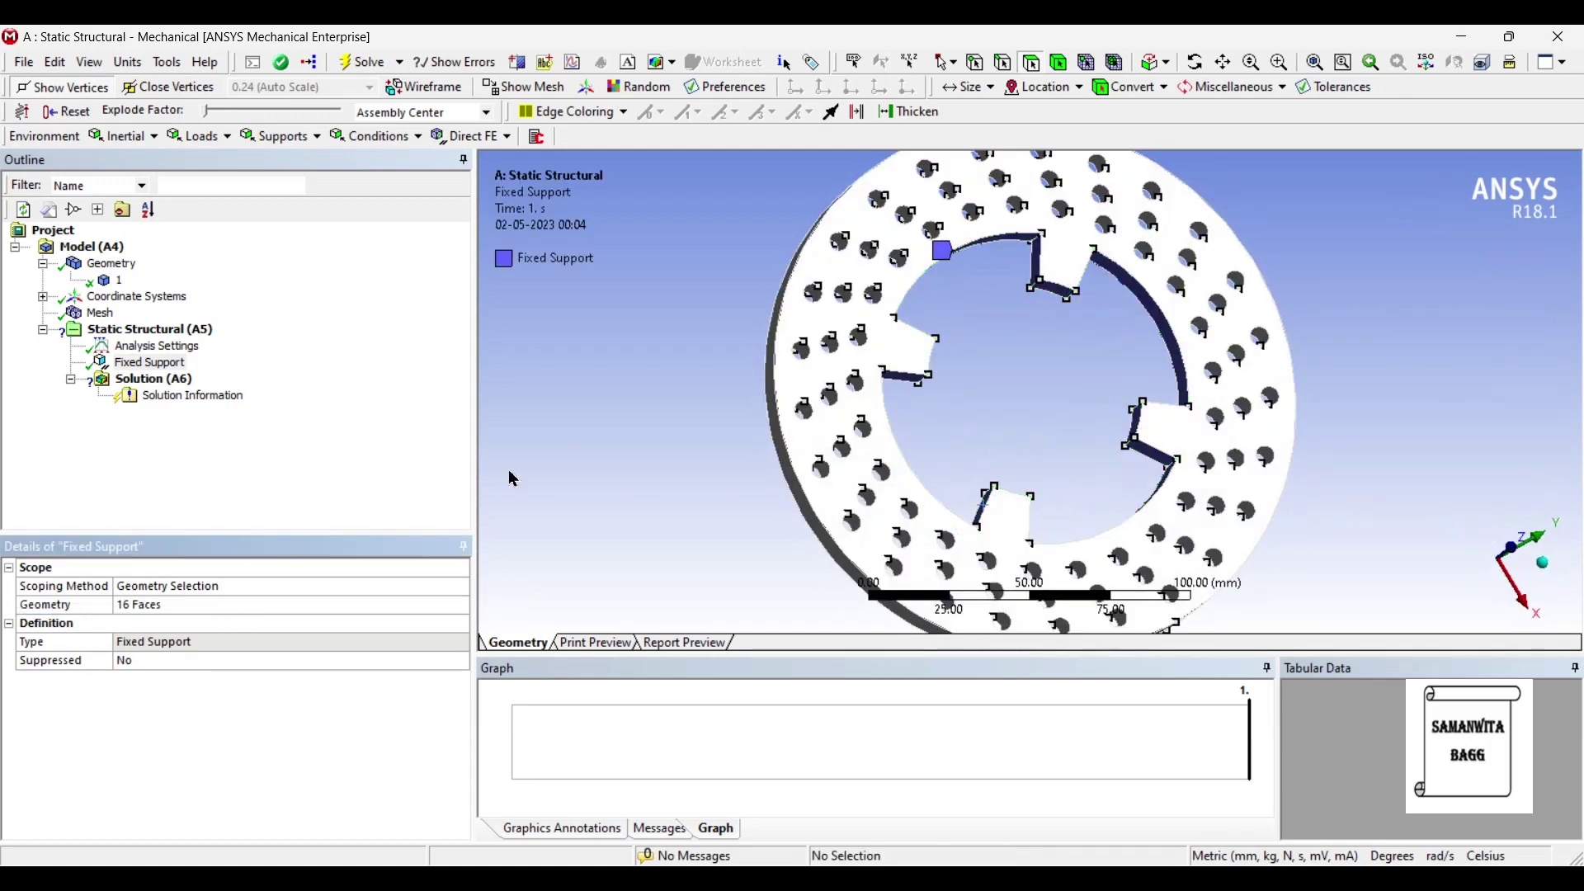
{"action": "middle_click_drag", "start_coordinate": [513, 378], "coordinate": [247, 412]}
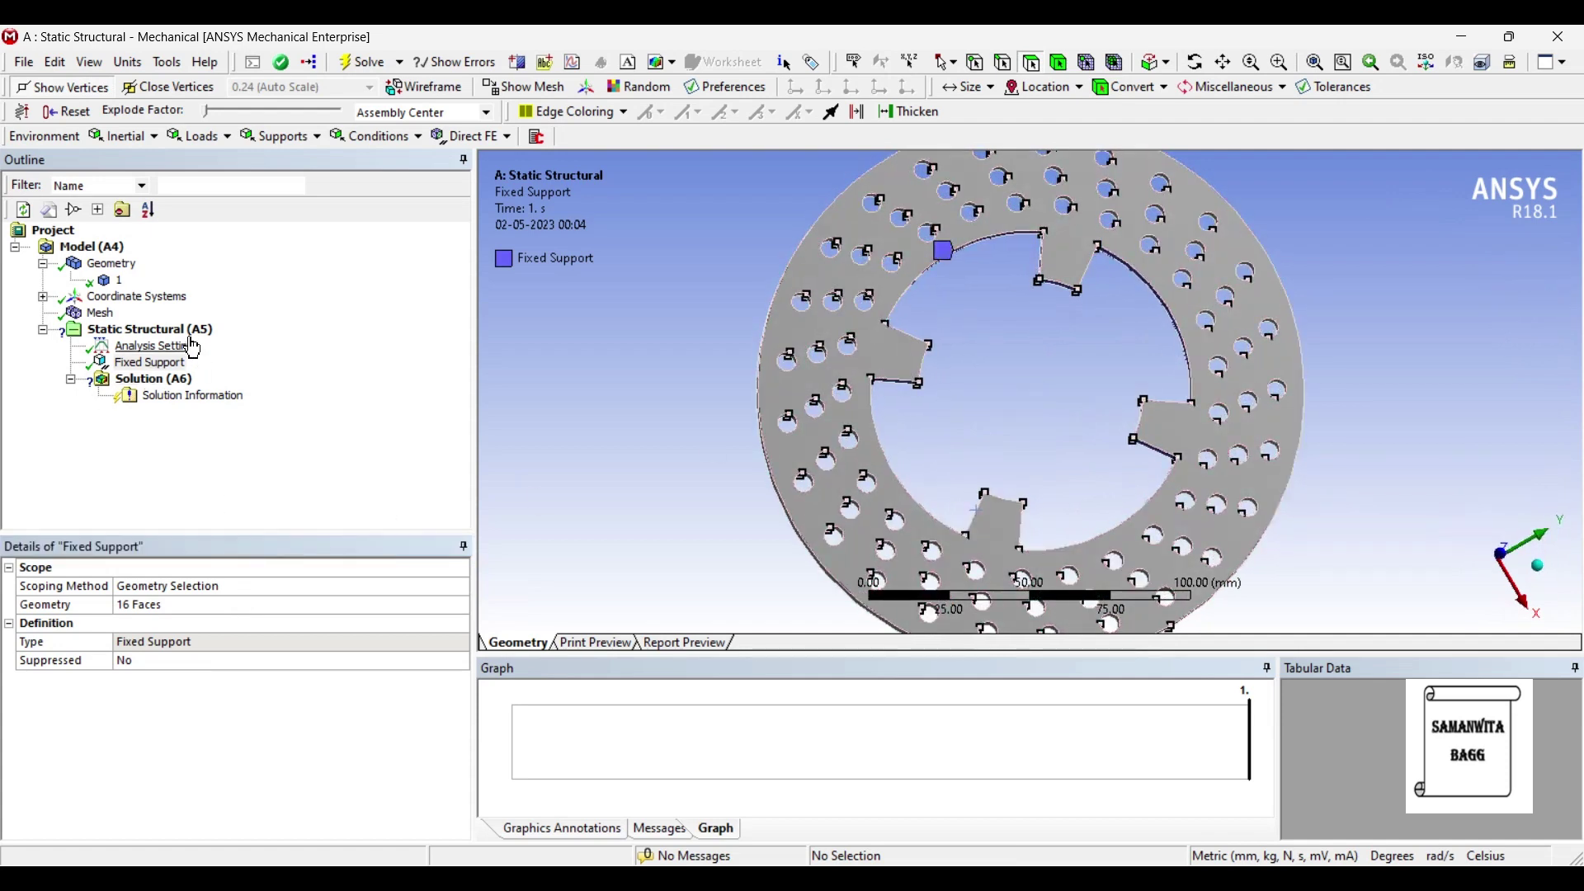
- Apply a 0.5 MPa Pressure to the rotor's front face
{"action": "left_click", "coordinate": [165, 329]}
{"action": "right_click", "coordinate": [189, 332]}
{"action": "mouse_move", "coordinate": [314, 344]}
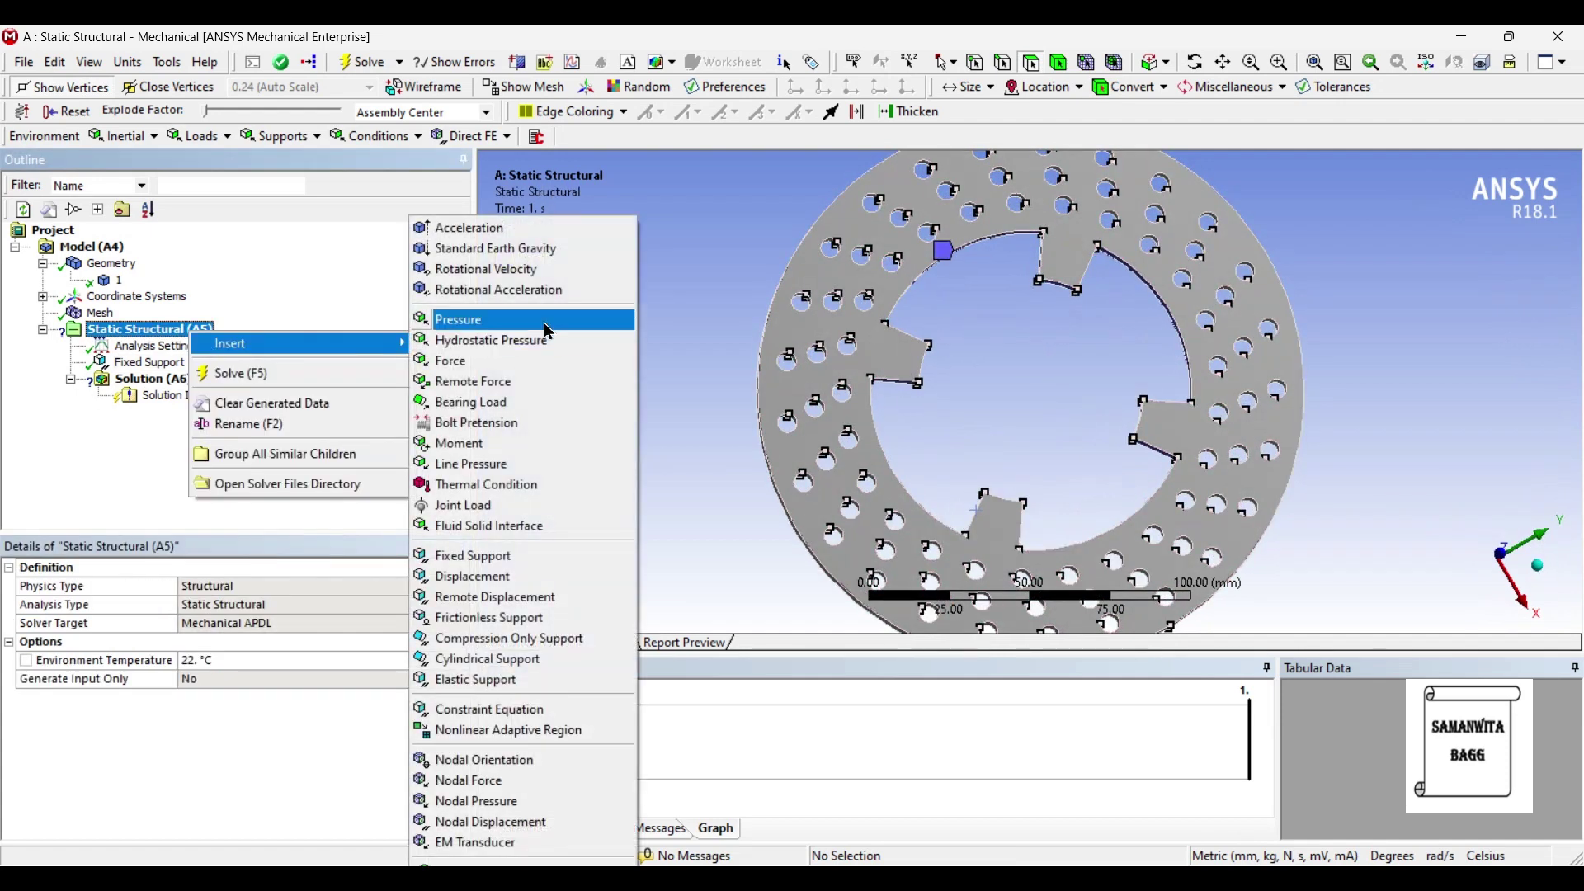
{"action": "left_click", "coordinate": [478, 319]}
{"action": "left_click", "coordinate": [814, 285]}
{"action": "middle_click_drag", "start_coordinate": [875, 330], "coordinate": [271, 577]}
{"action": "left_click", "coordinate": [230, 609]}
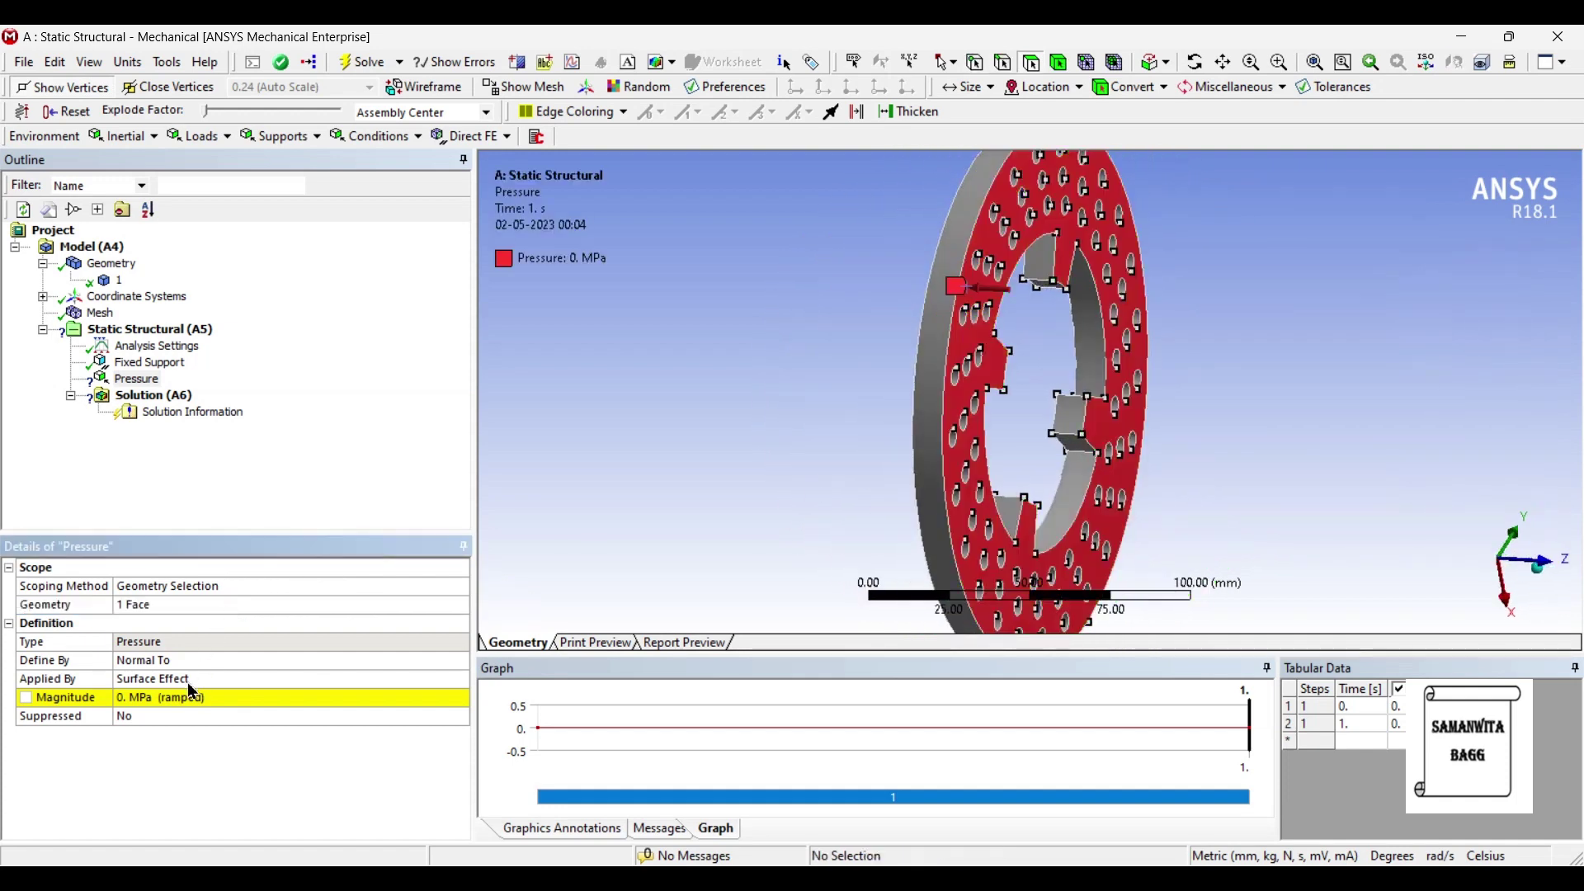
{"action": "left_click", "coordinate": [189, 698]}
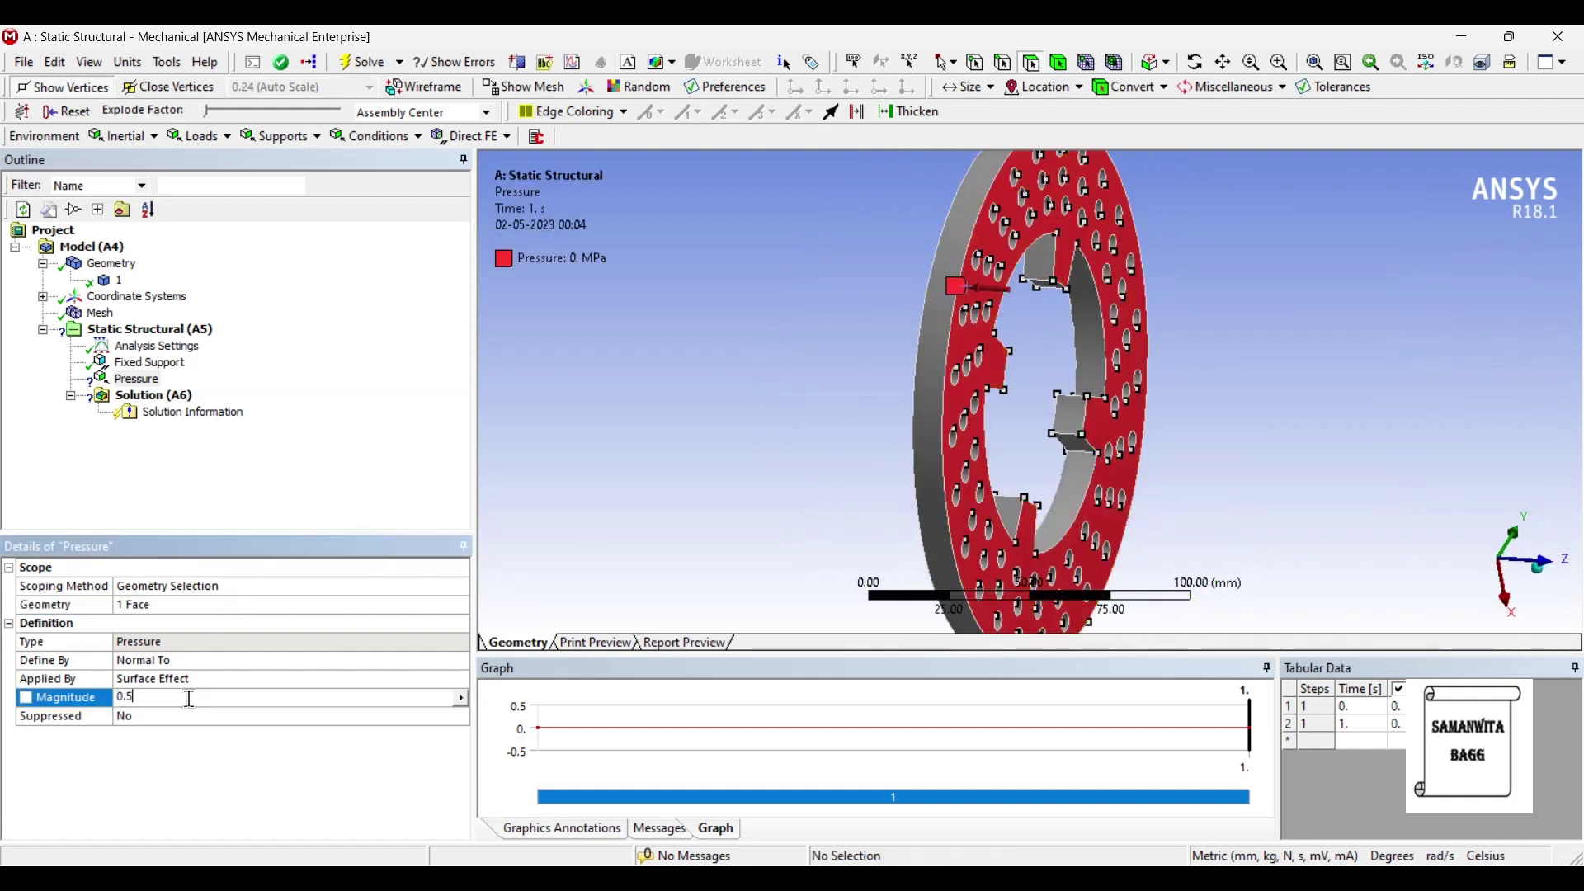
{"action": "type", "text": "0.5"}
{"action": "key", "text": "Return"}
- Apply Pressure 2 of 0.5 MPa to the rotor's back face
{"action": "middle_click_drag", "start_coordinate": [661, 413], "coordinate": [1163, 273]}
{"action": "left_click", "coordinate": [1176, 244]}
{"action": "right_click", "coordinate": [1169, 224]}
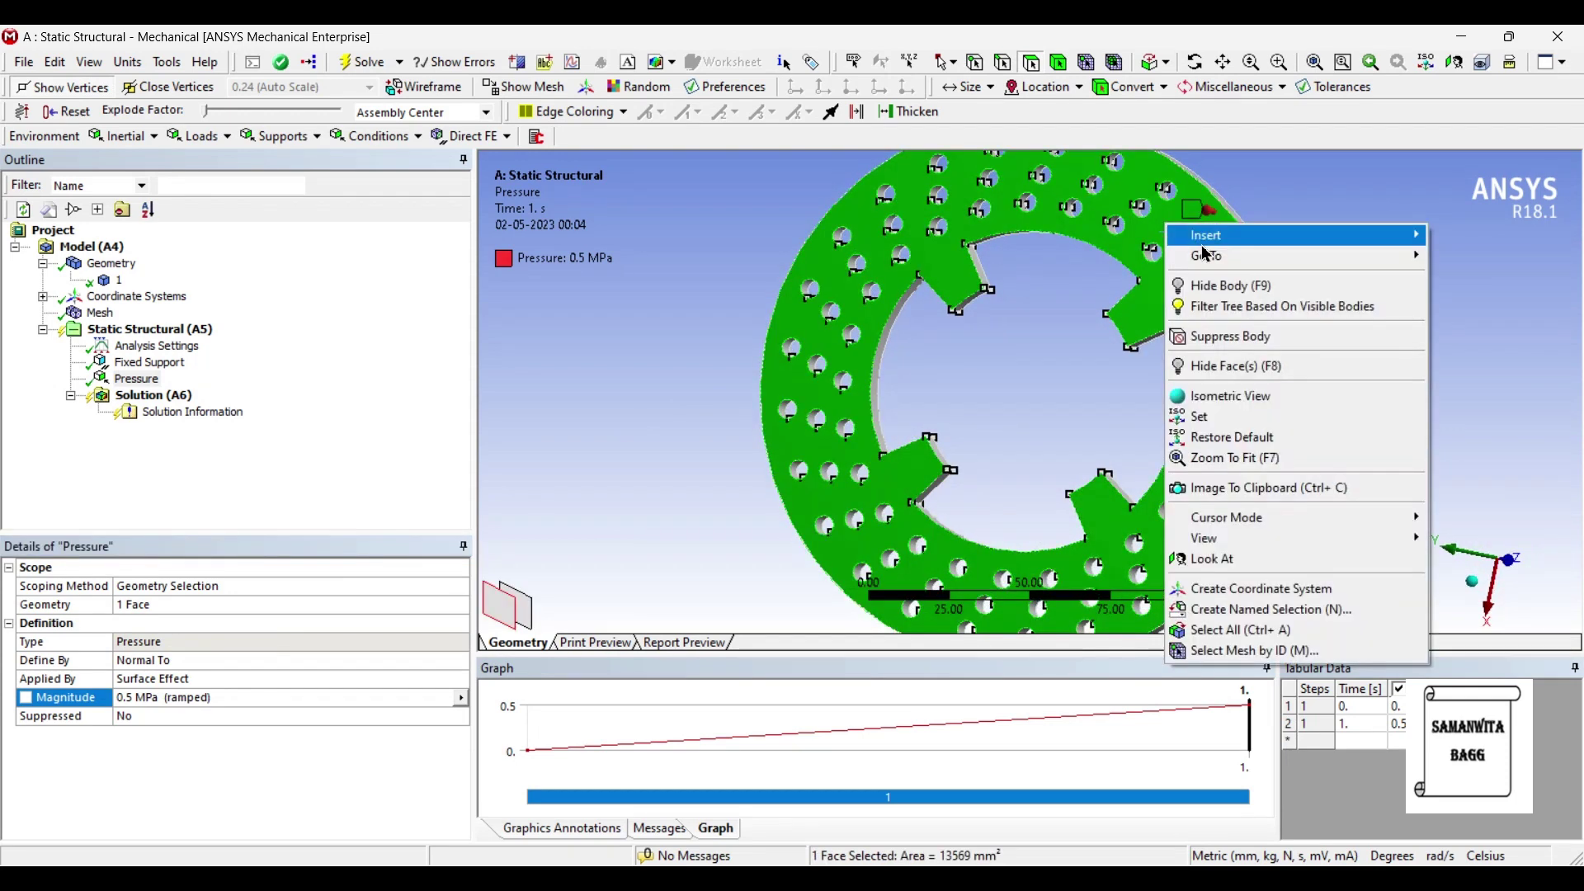
{"action": "mouse_move", "coordinate": [1207, 239]}
{"action": "left_click", "coordinate": [1089, 327]}
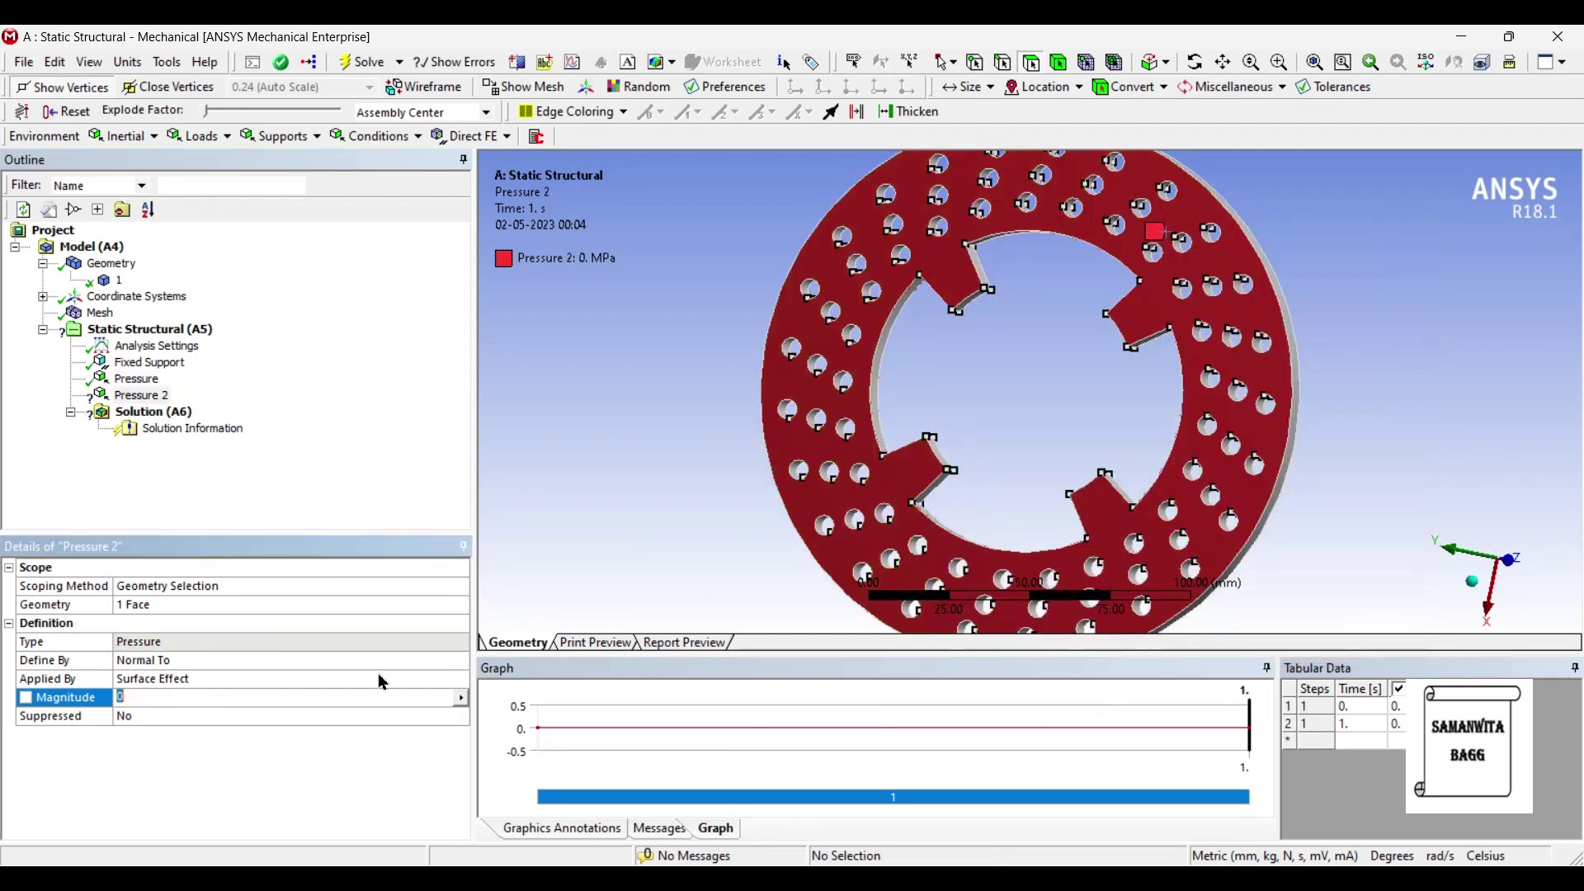
{"action": "type", "text": "5"}
{"action": "key", "text": "Return"}
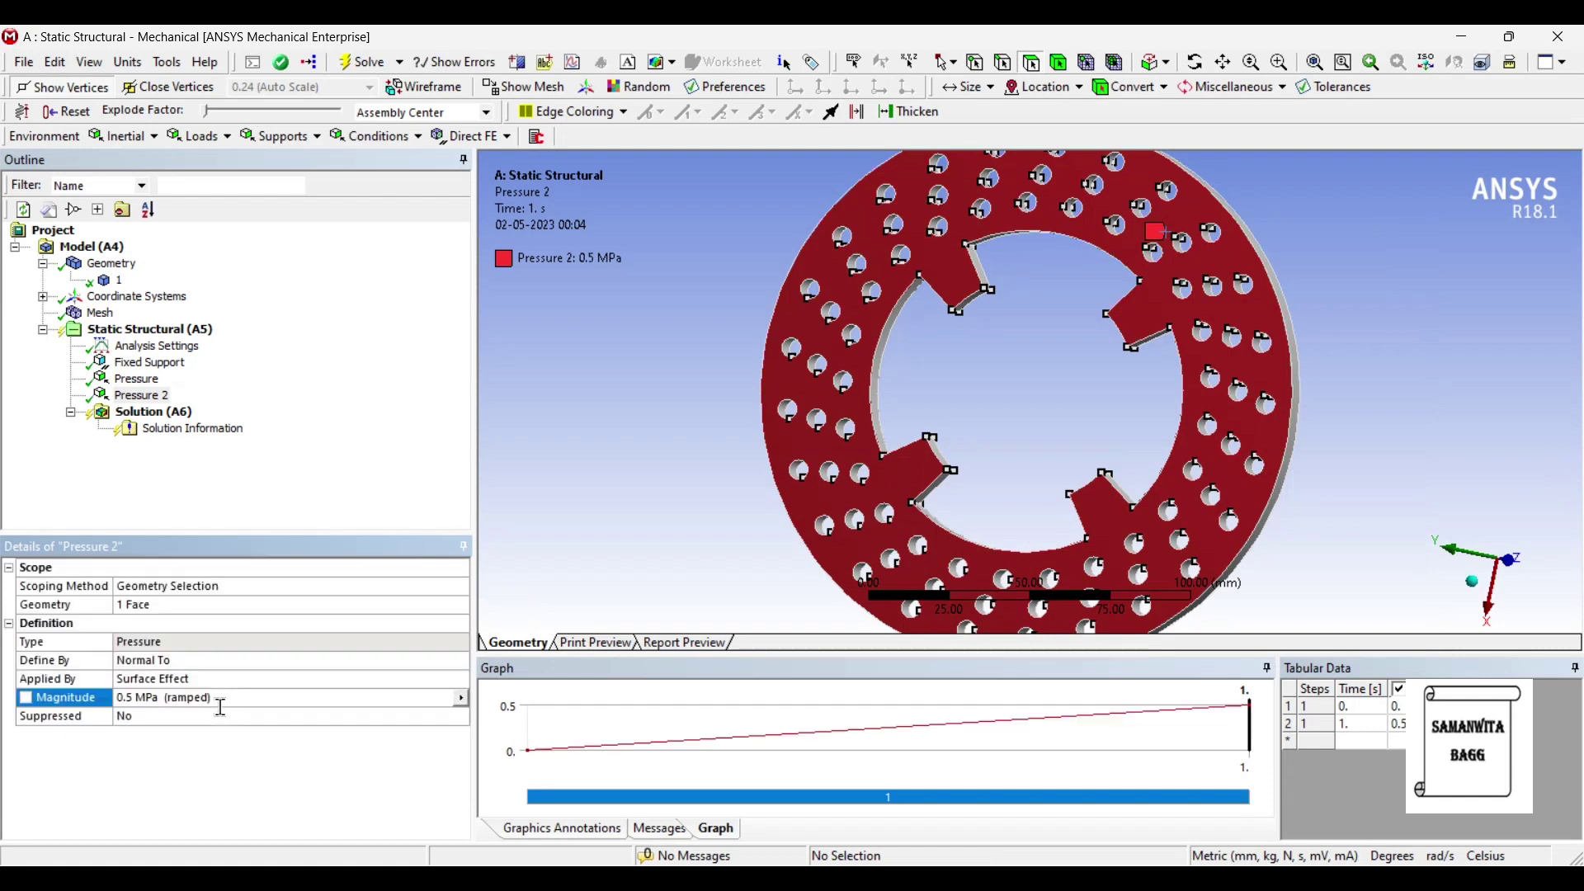
{"action": "middle_click_drag", "start_coordinate": [578, 371], "coordinate": [608, 317]}
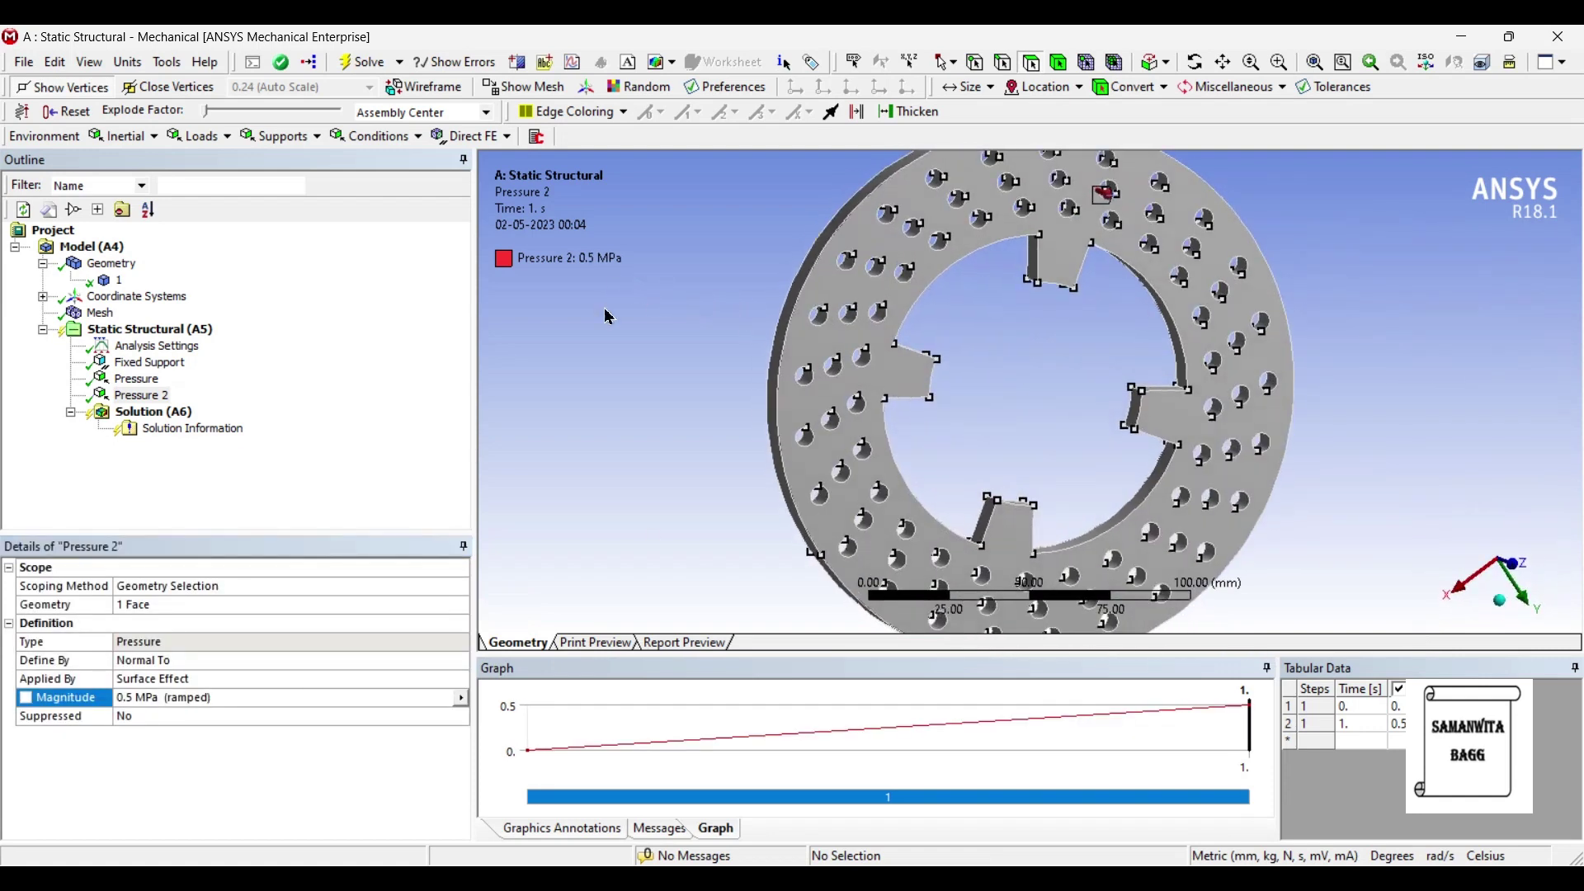
- Insert Total Deformation, Equivalent Elastic Strain and Equivalent Stress results under Solution
{"action": "left_click", "coordinate": [173, 415]}
{"action": "right_click", "coordinate": [174, 415]}
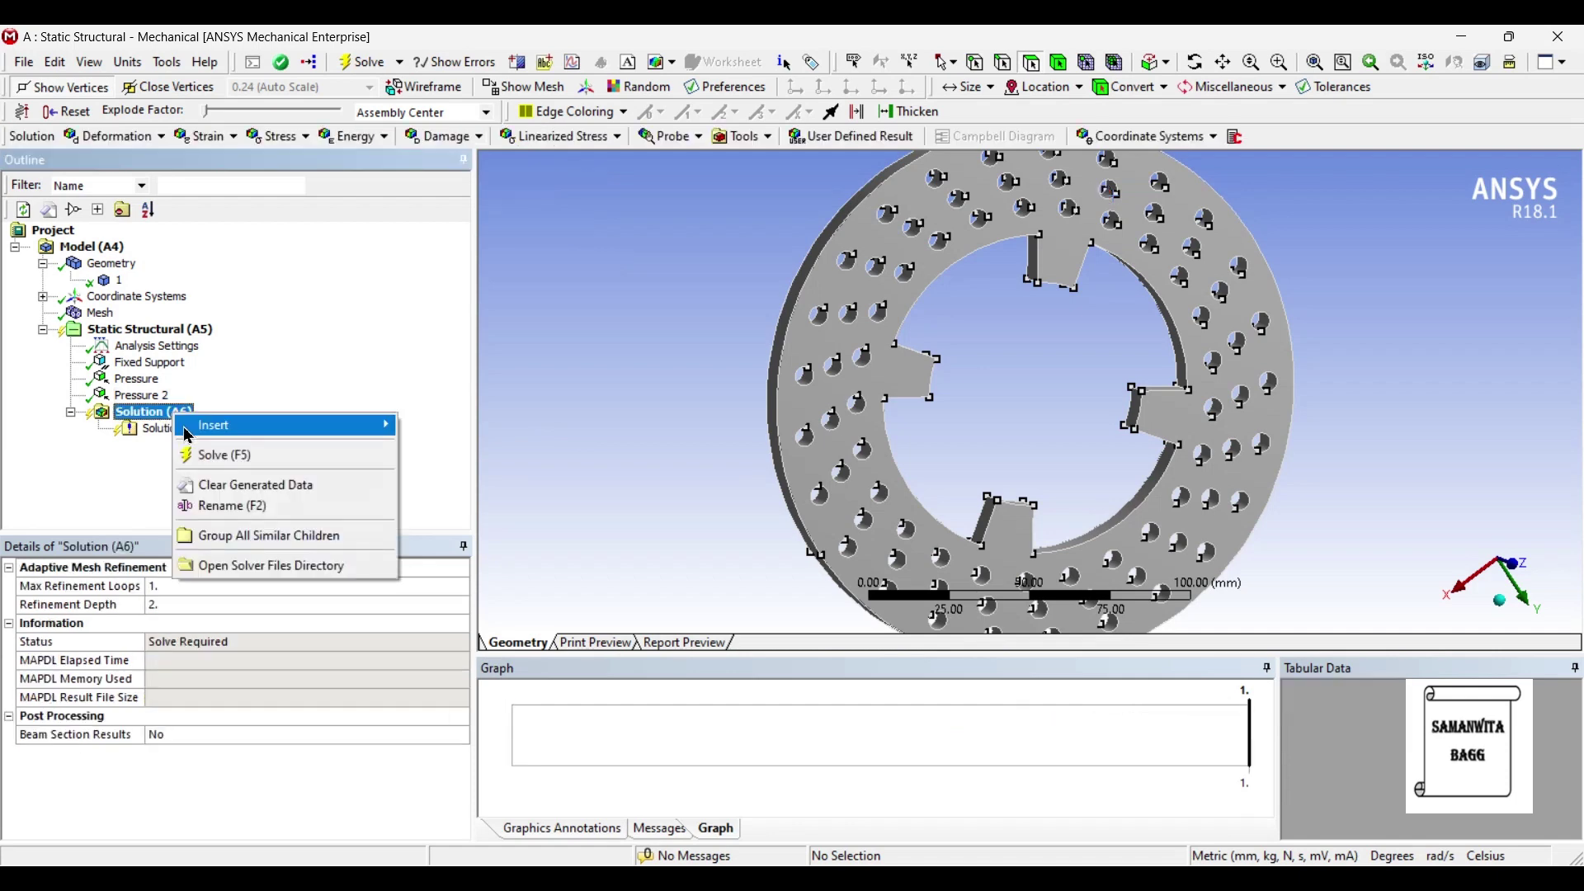
{"action": "mouse_move", "coordinate": [216, 426]}
{"action": "mouse_move", "coordinate": [467, 450]}
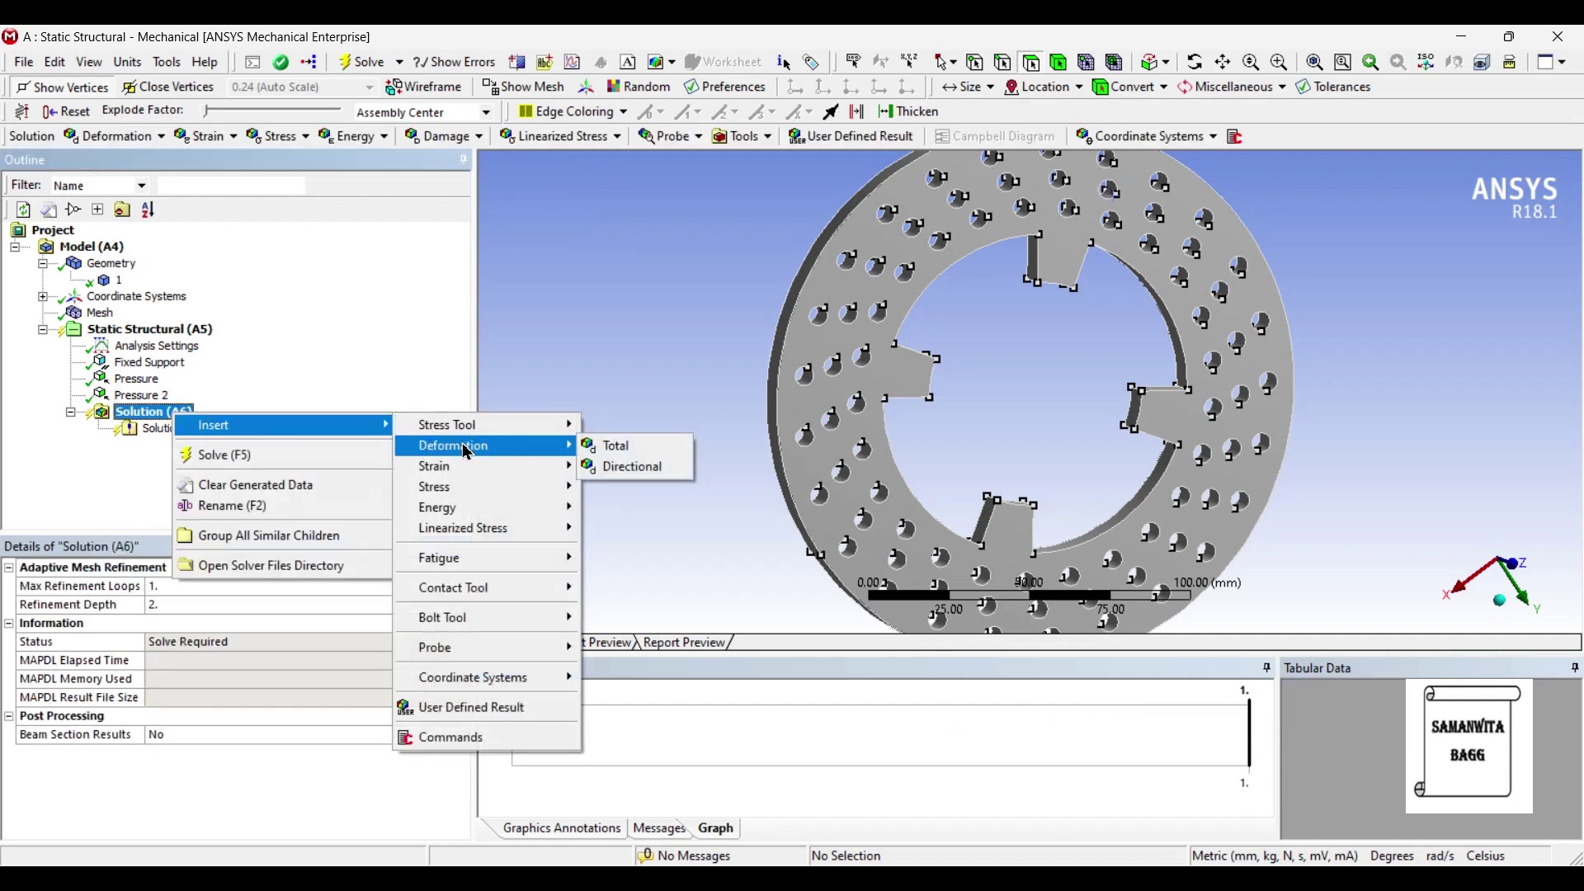
{"action": "left_click", "coordinate": [629, 449]}
{"action": "right_click", "coordinate": [169, 417]}
{"action": "mouse_move", "coordinate": [248, 421]}
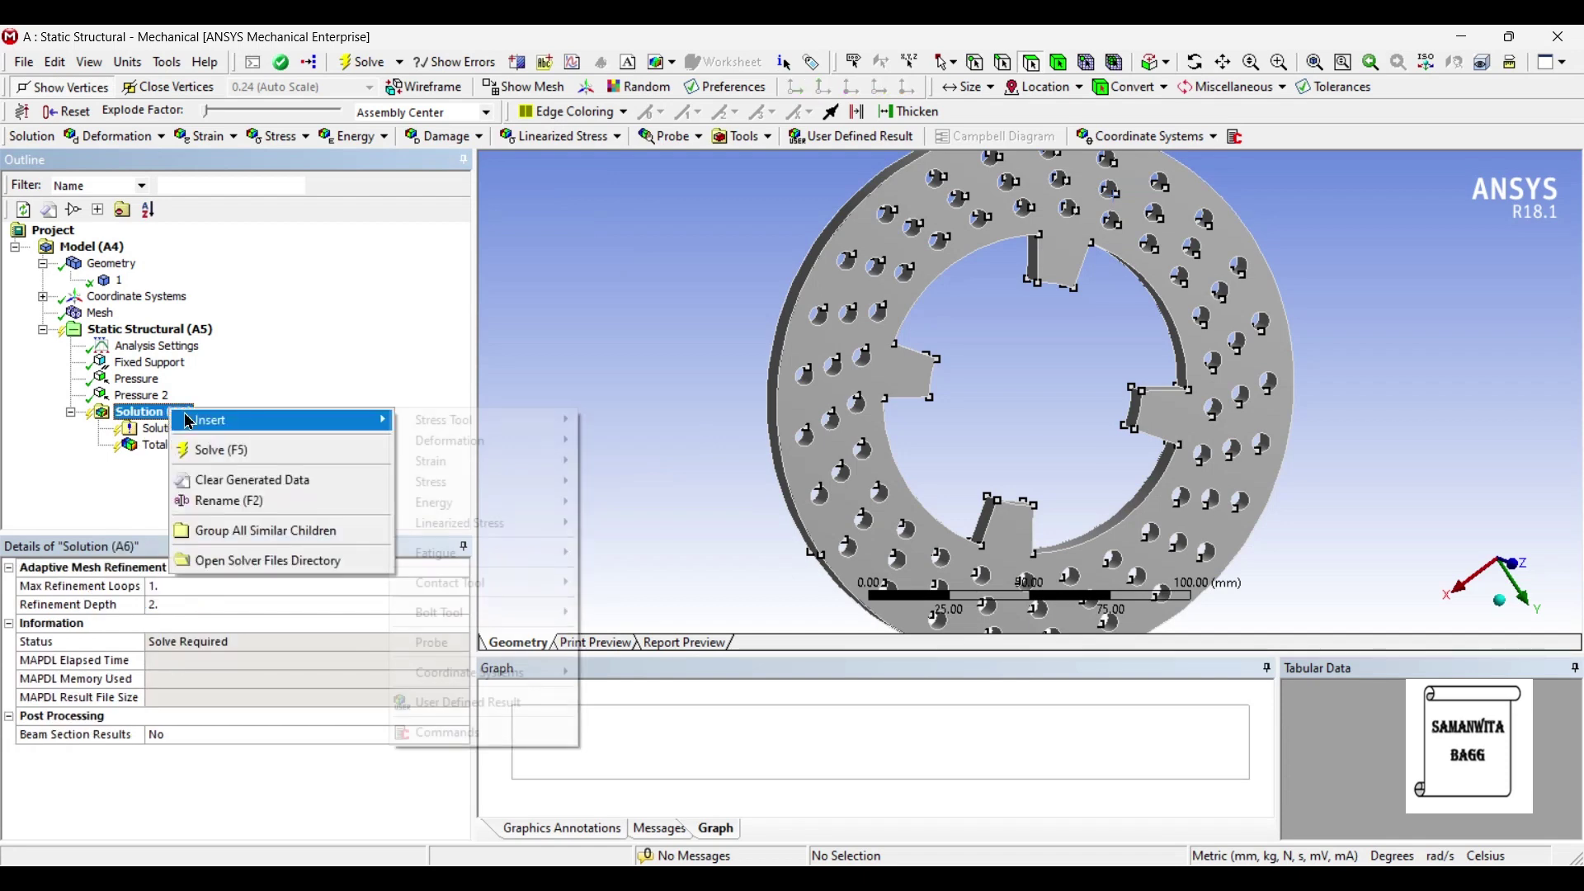
{"action": "mouse_move", "coordinate": [470, 476]}
{"action": "left_click", "coordinate": [660, 462]}
{"action": "right_click", "coordinate": [155, 414]}
{"action": "mouse_move", "coordinate": [171, 429]}
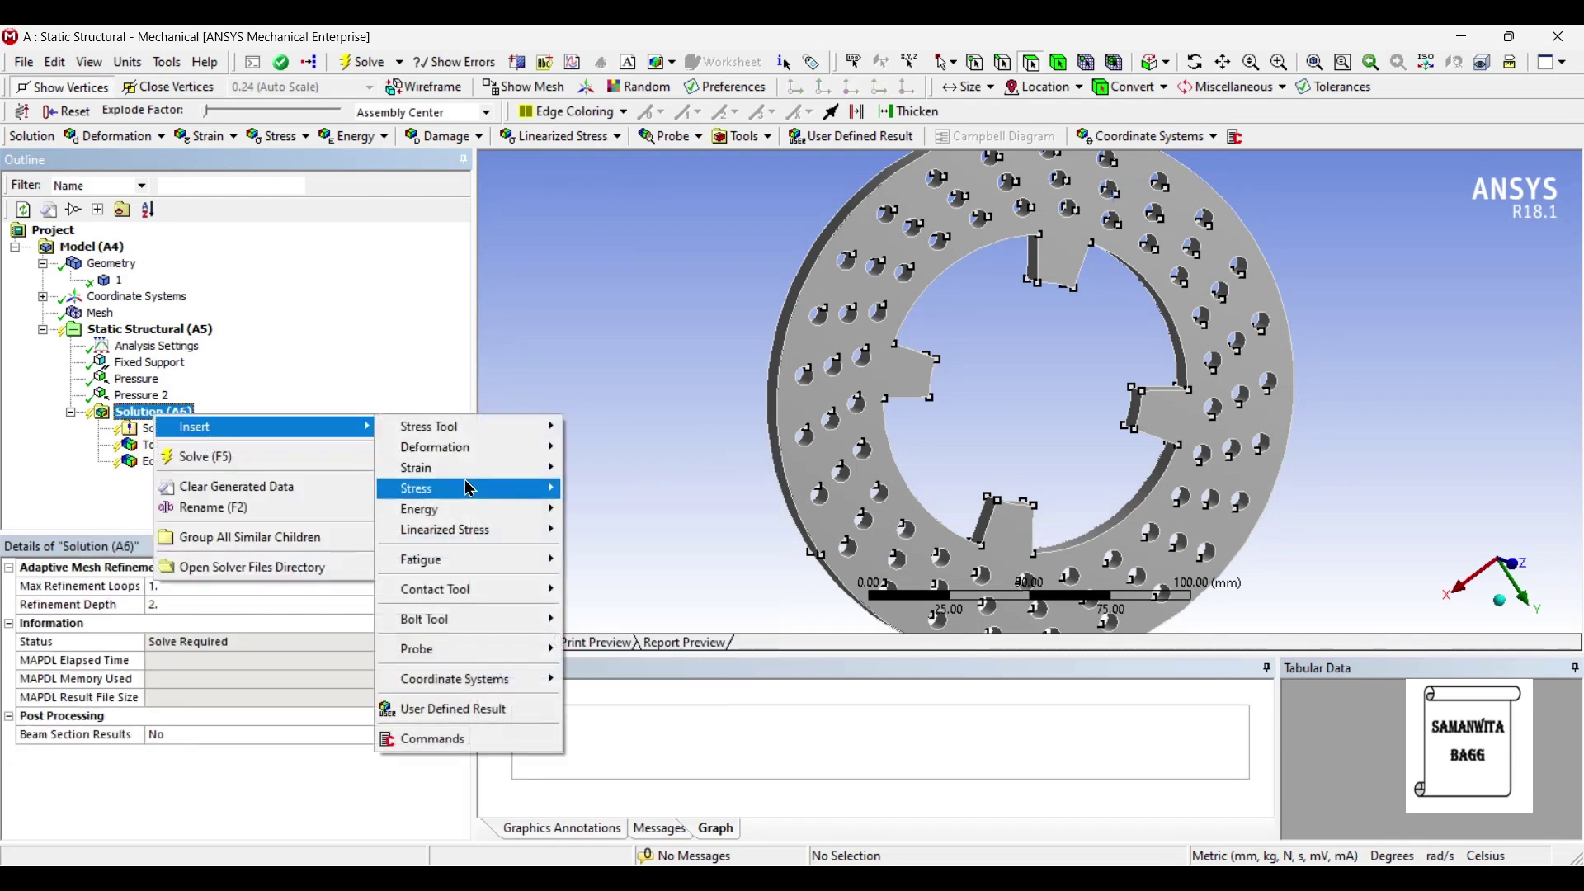
{"action": "mouse_move", "coordinate": [471, 489]}
{"action": "left_click", "coordinate": [615, 493]}
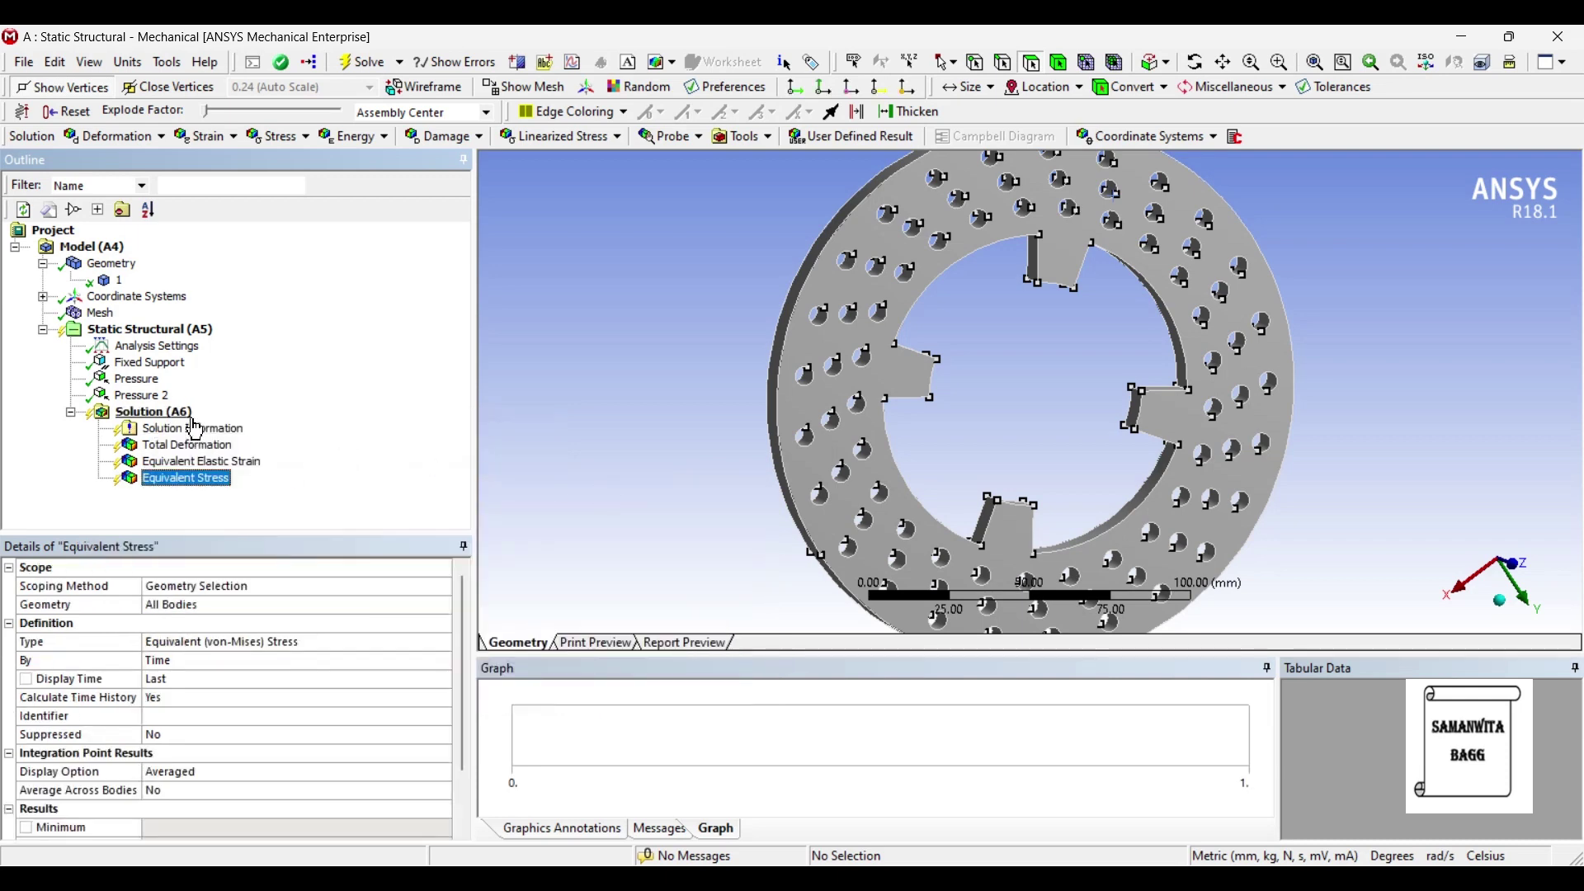
- Add a Stress Tool with its Safety Factor result to the Solution
{"action": "left_click", "coordinate": [155, 412]}
{"action": "left_click", "coordinate": [743, 137]}
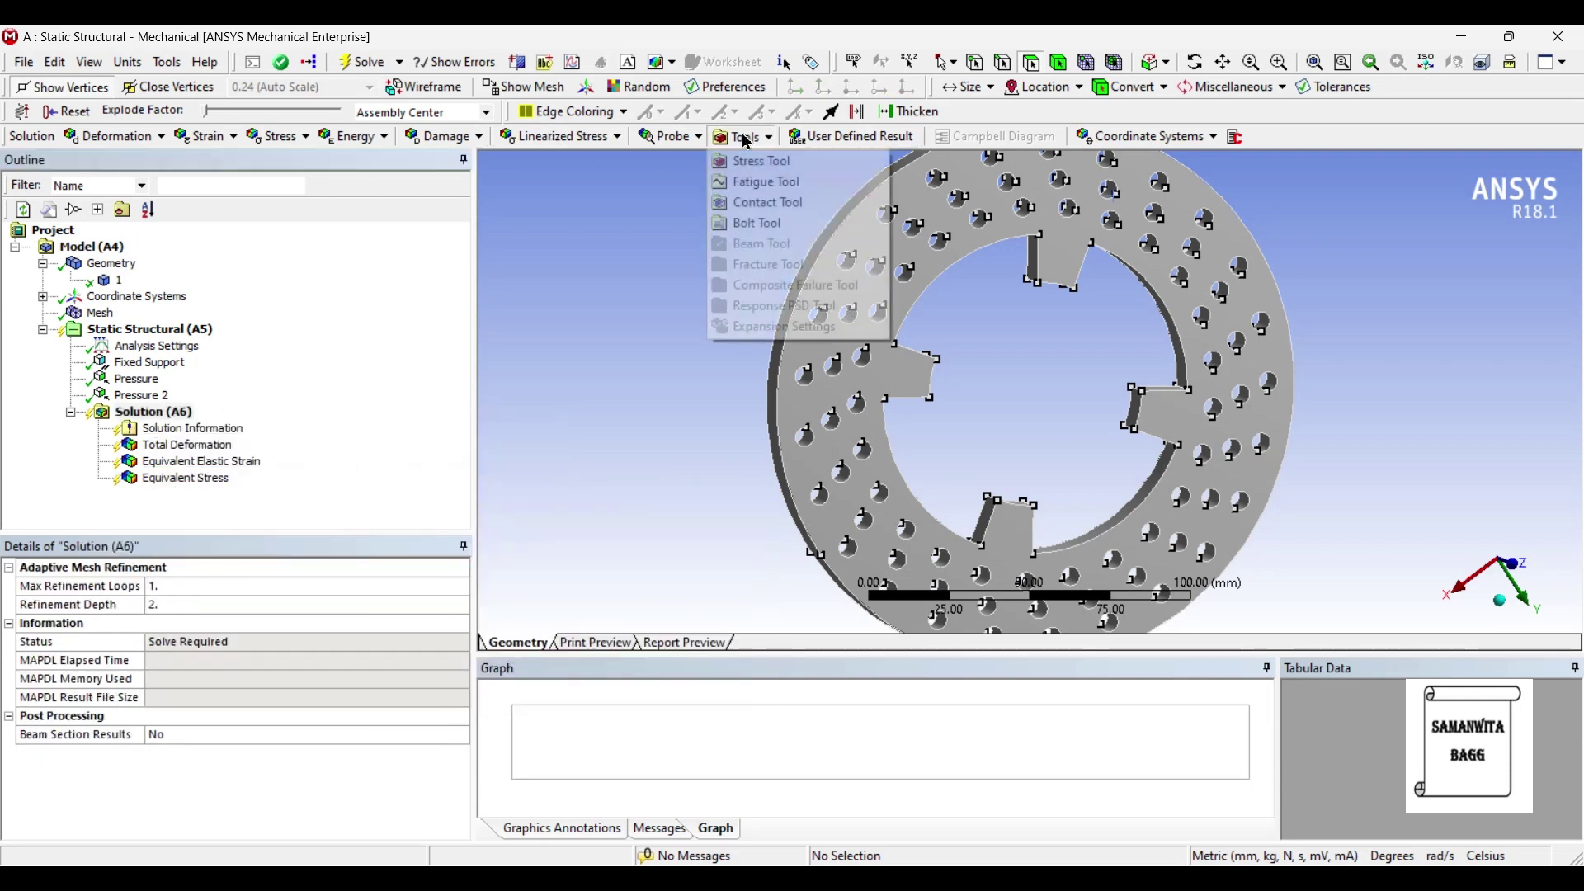
{"action": "left_click", "coordinate": [753, 159]}
{"action": "left_click", "coordinate": [98, 495]}
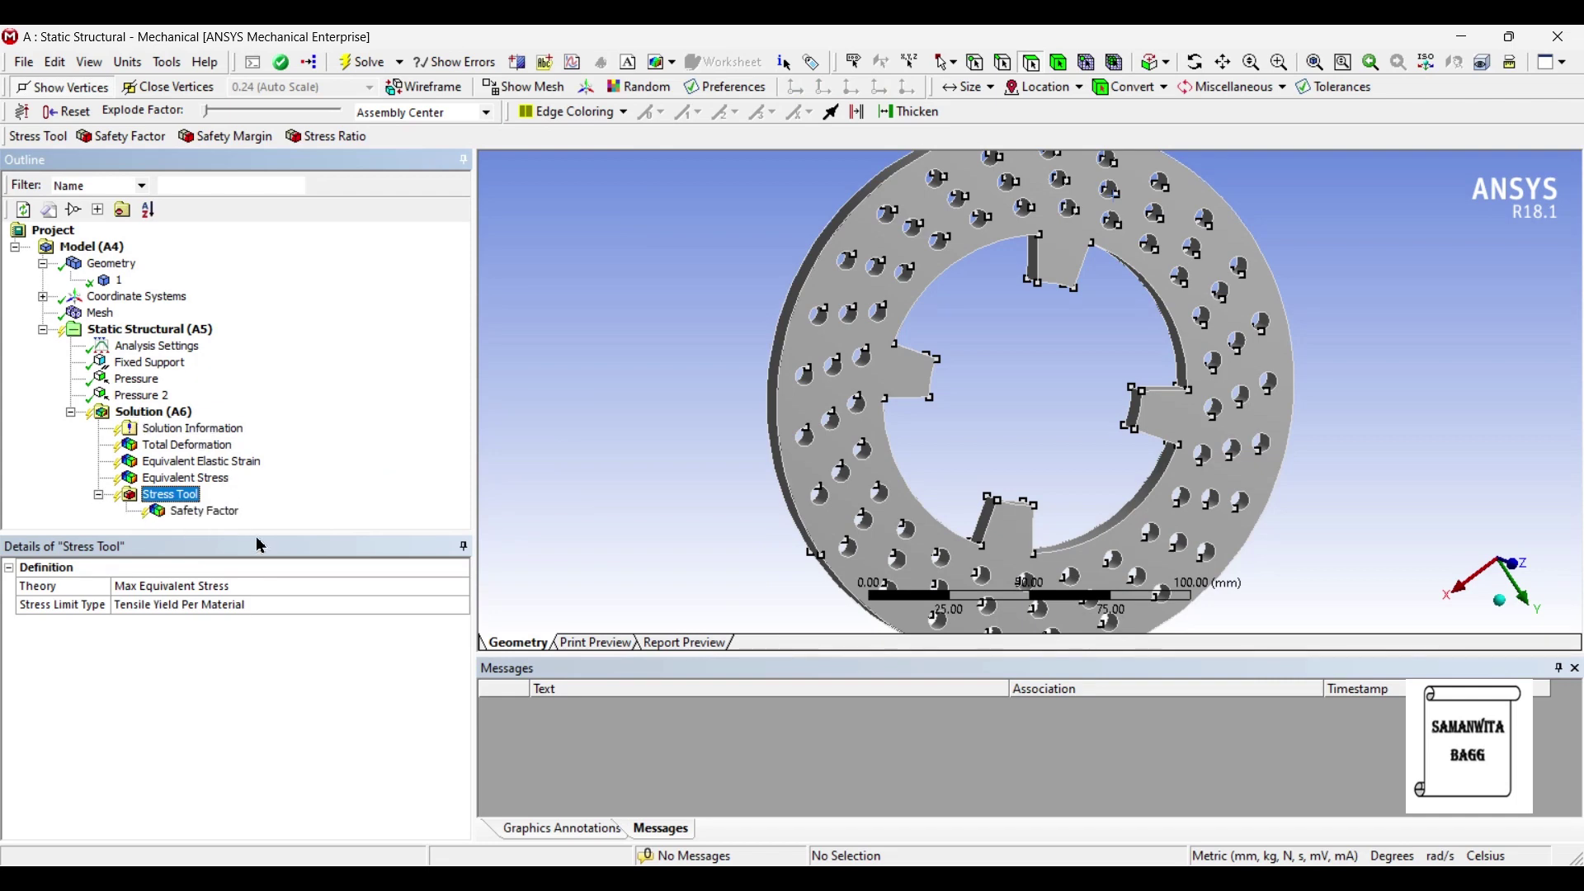
{"action": "left_click", "coordinate": [178, 413]}
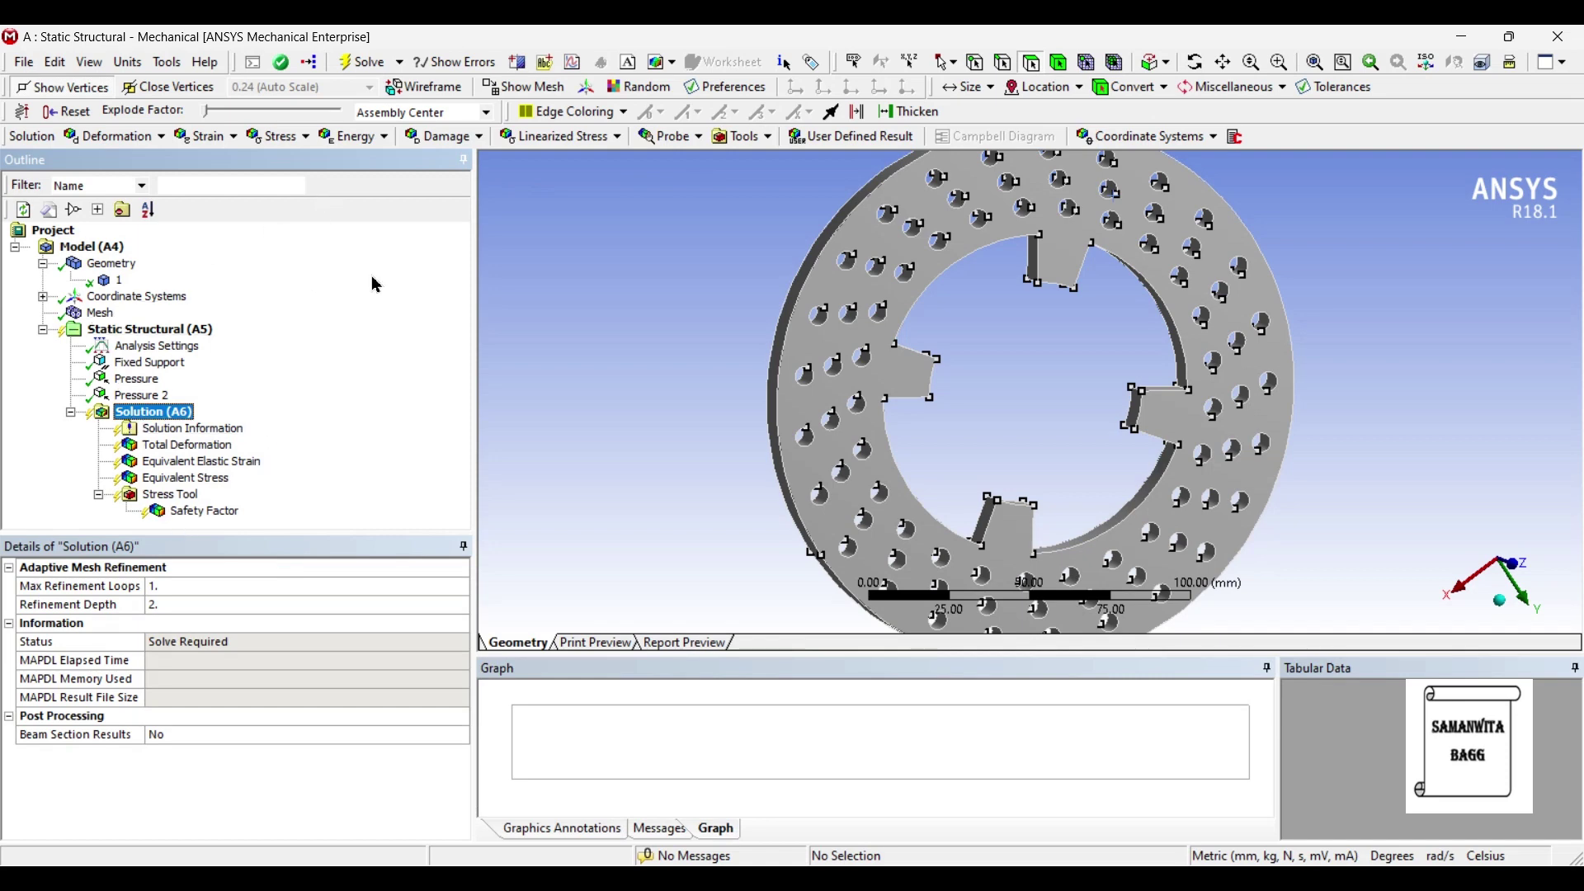
- Solve the analysis and display Total Deformation, peaking at 6.6286e-5 mm
{"action": "left_click", "coordinate": [365, 62]}
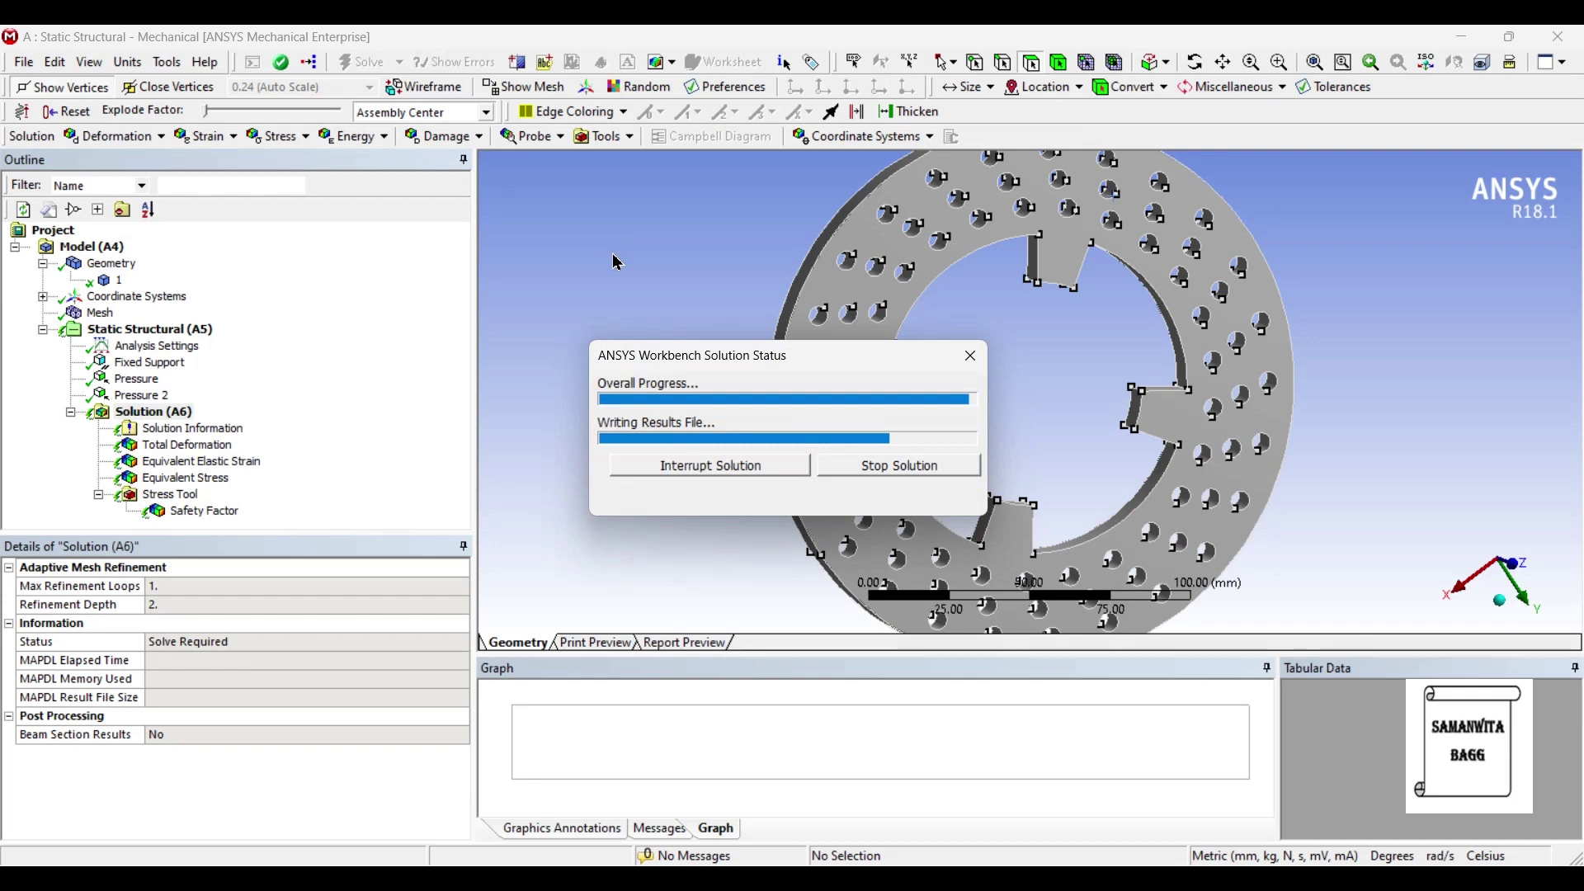
{"action": "middle_click_drag", "start_coordinate": [985, 325], "coordinate": [922, 285]}
{"action": "left_click", "coordinate": [186, 445]}
- Play and stop the deformation animation, then show Equivalent Elastic Strain (max 1.271e-5 mm/mm)
{"action": "scroll", "coordinate": [836, 419], "scroll_direction": "down", "scroll_amount": 3}
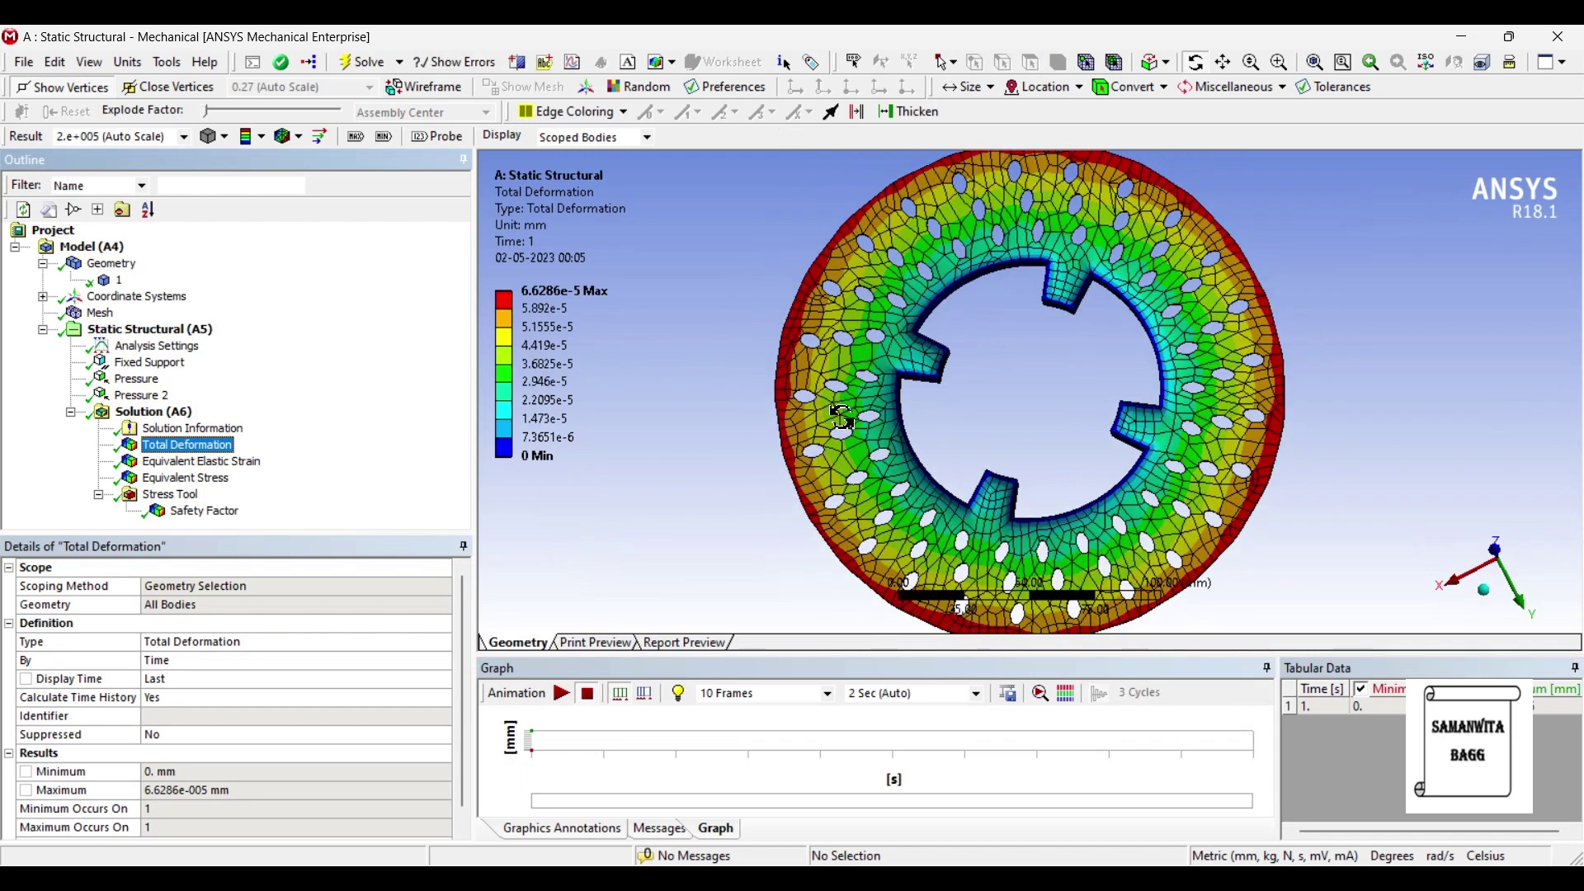
{"action": "left_click_drag", "start_coordinate": [1168, 410], "coordinate": [1171, 422]}
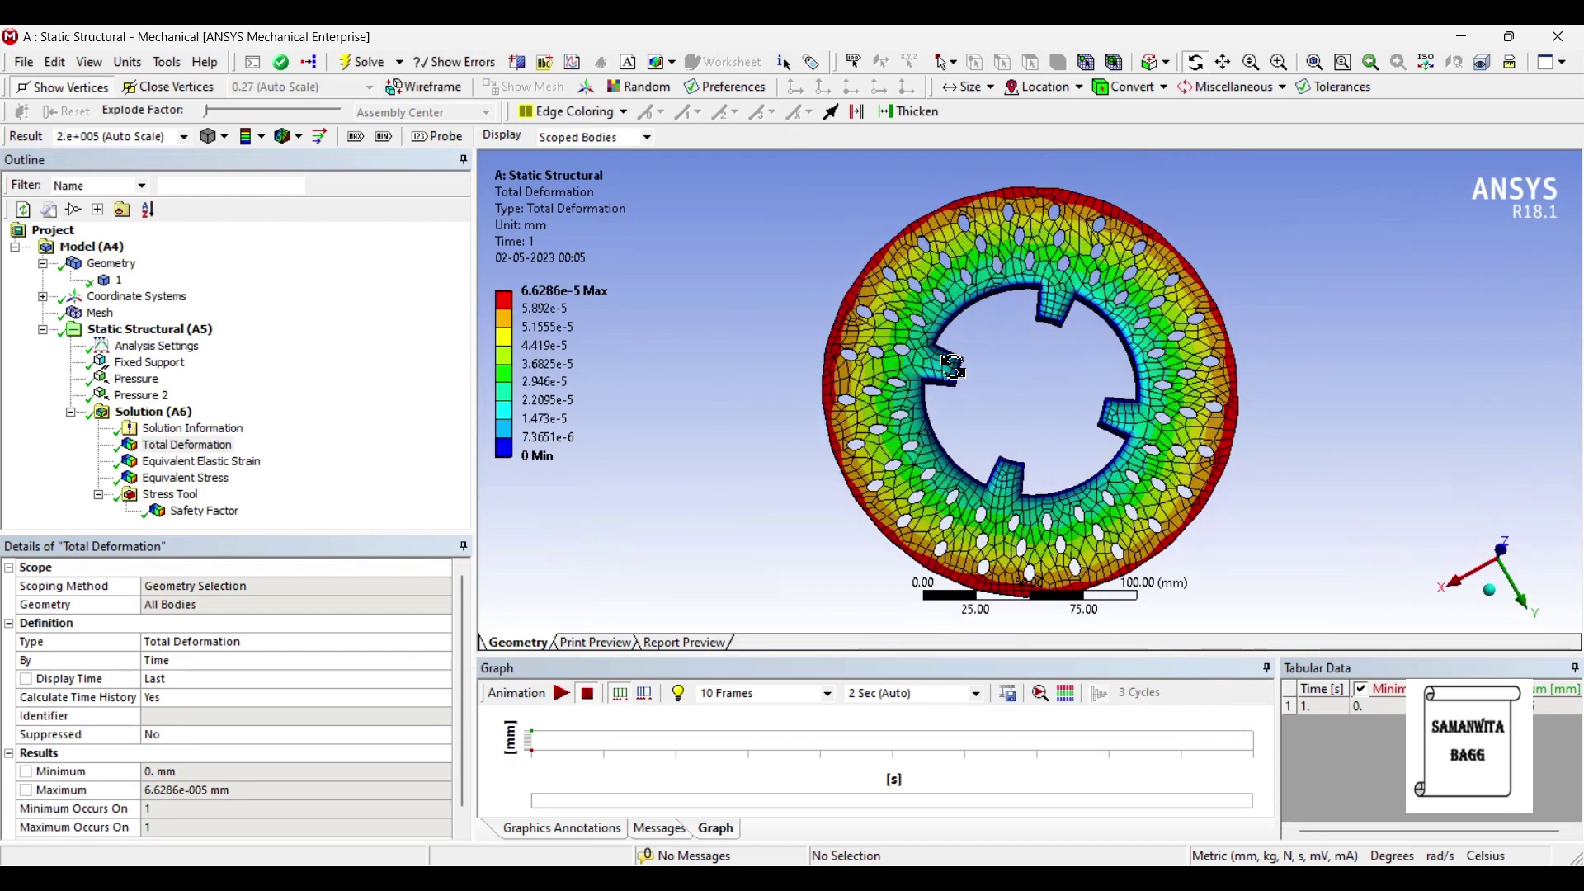
{"action": "left_click", "coordinate": [561, 695]}
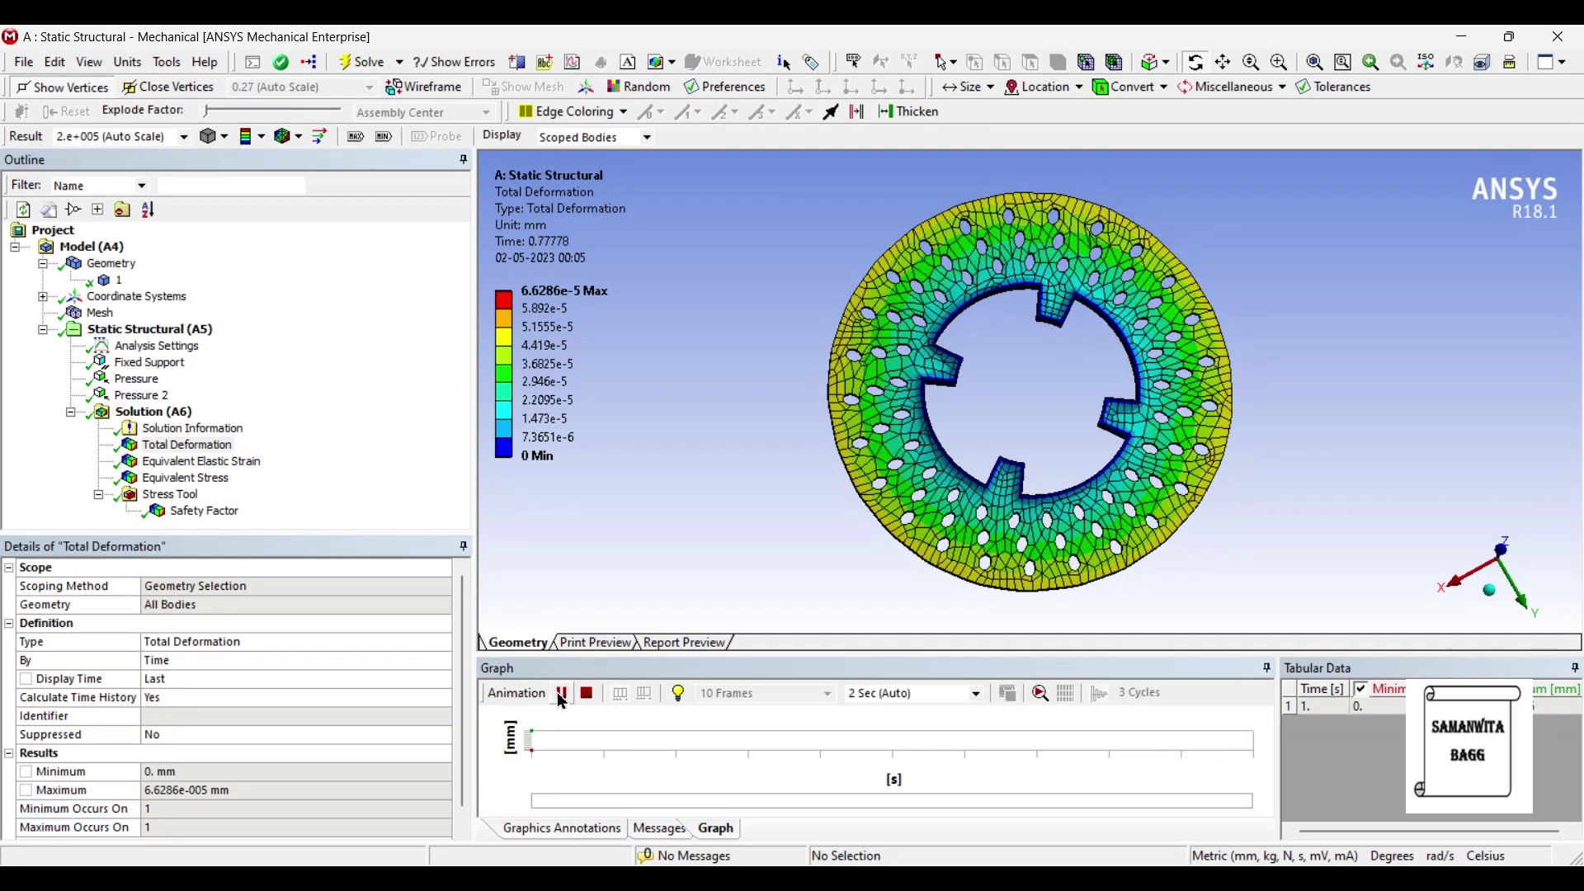
{"action": "left_click", "coordinate": [561, 695]}
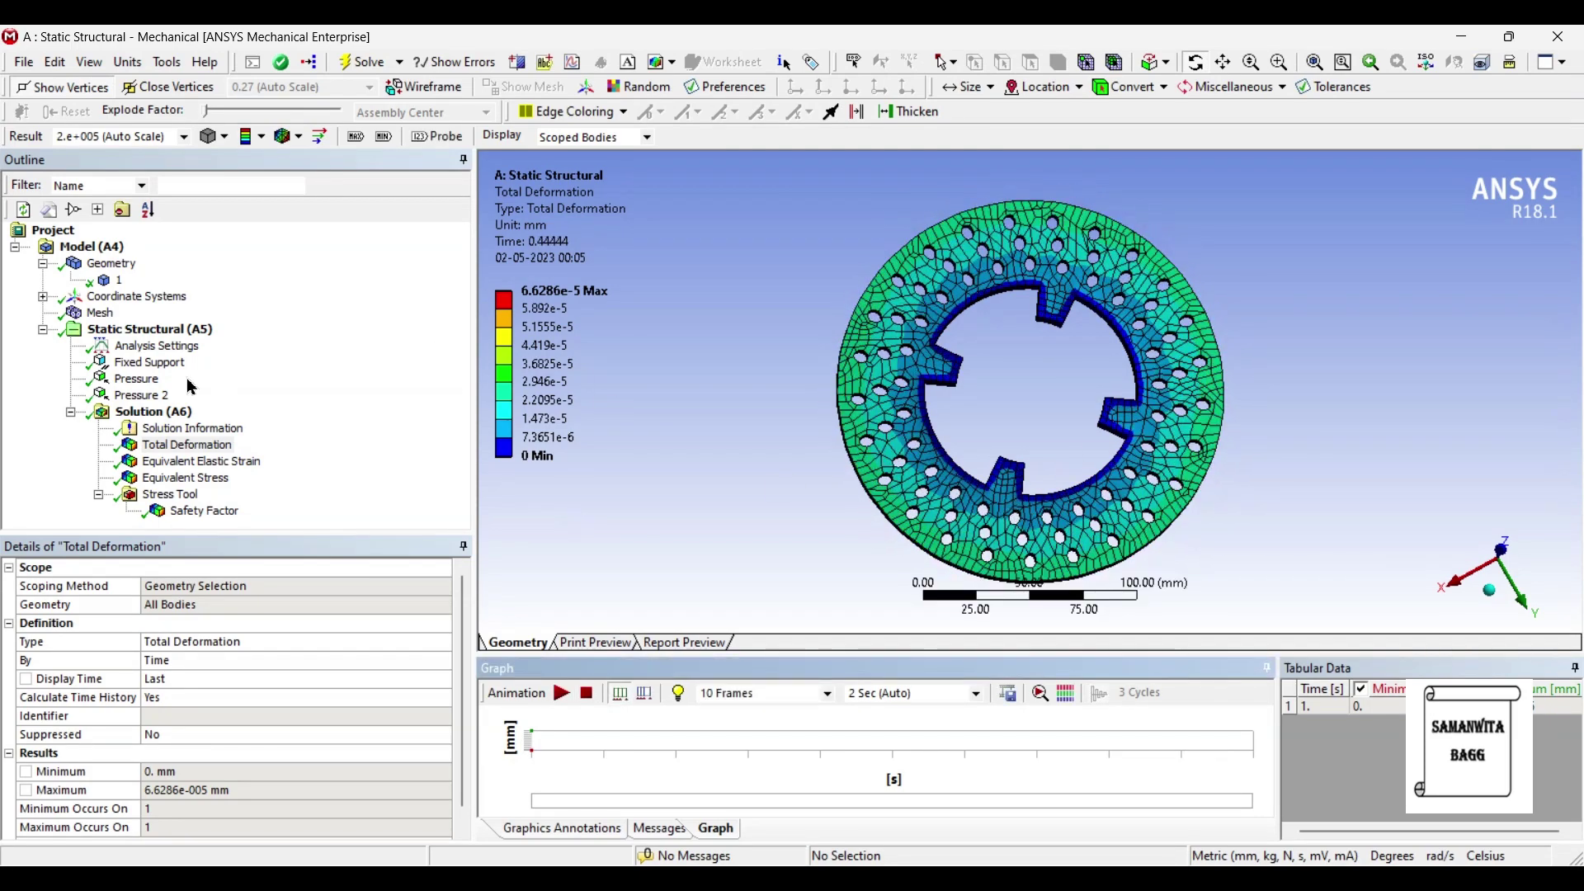
{"action": "left_click", "coordinate": [255, 467]}
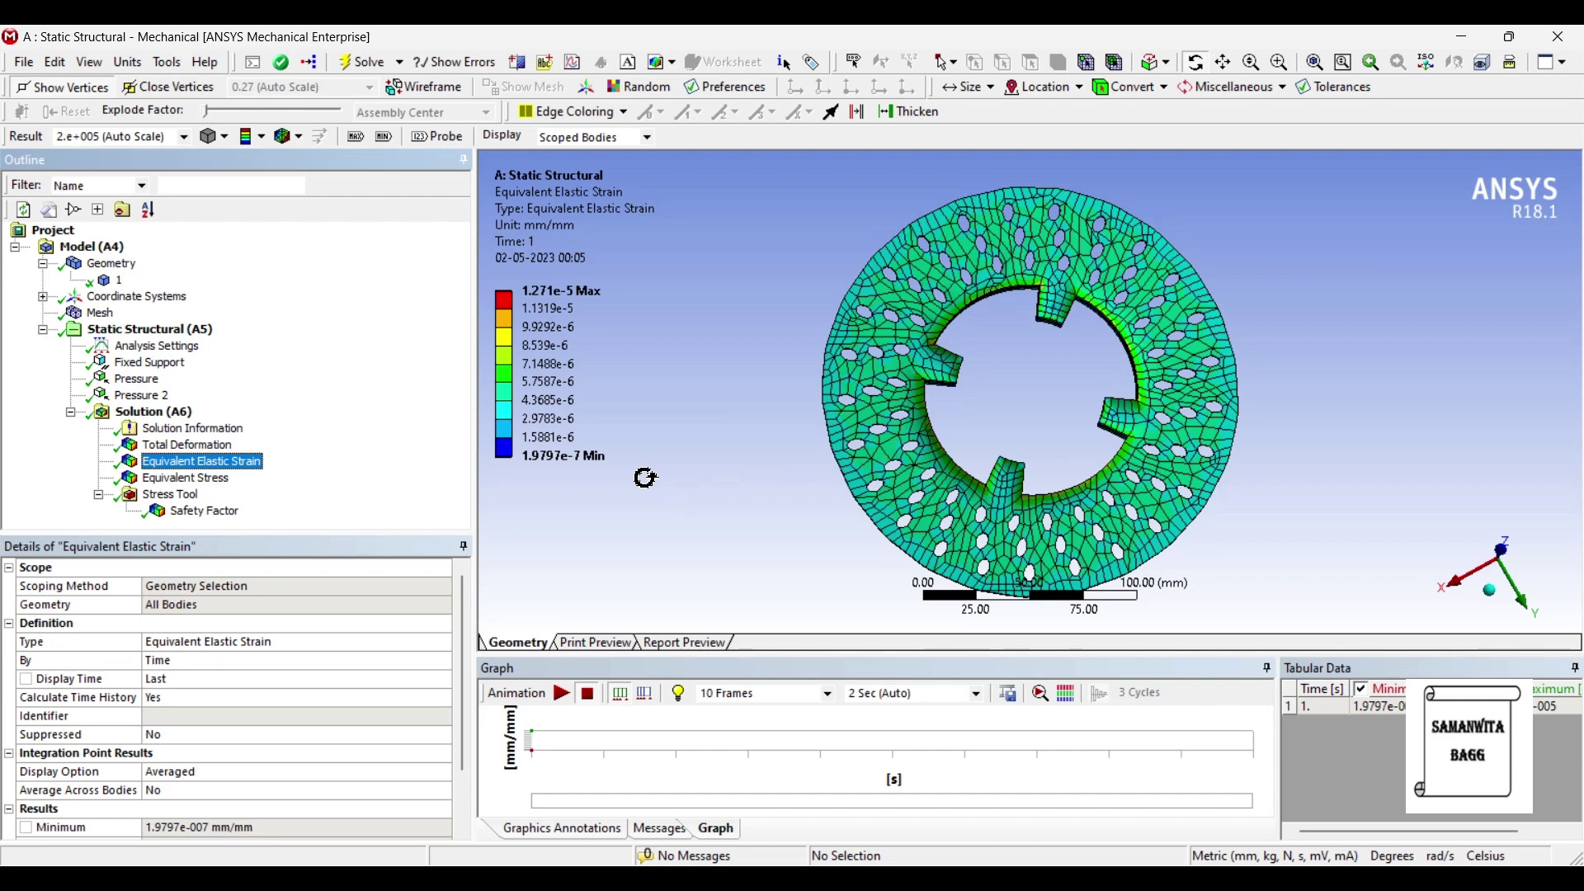
- Inspect Equivalent Stress (max 1.0514 MPa), then display the Safety Factor result
{"action": "left_click", "coordinate": [196, 483]}
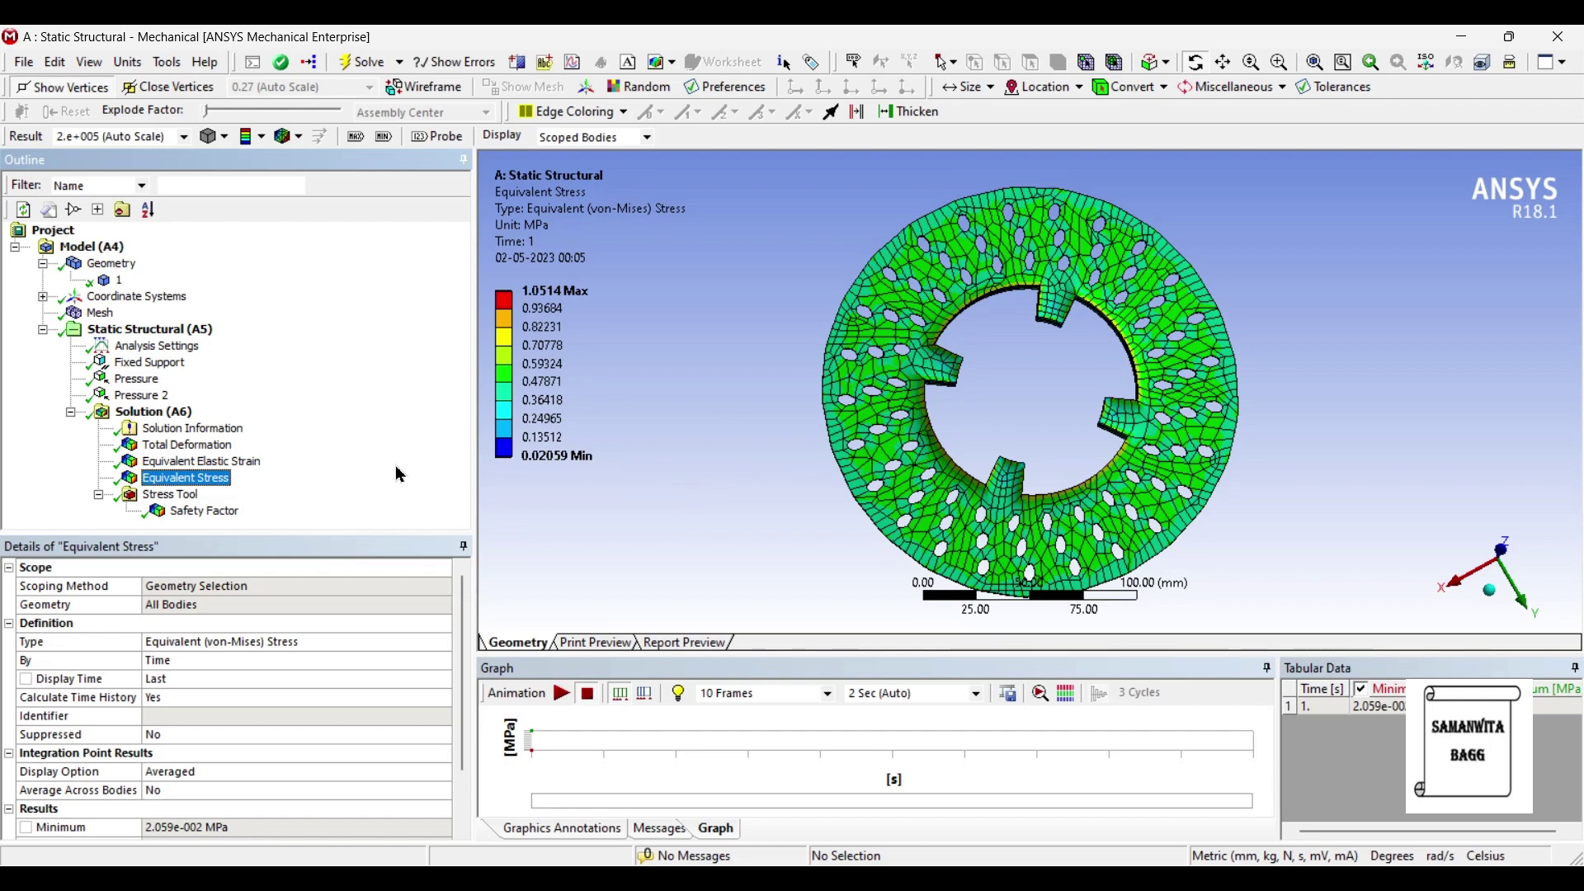
{"action": "middle_click_drag", "start_coordinate": [794, 393], "coordinate": [941, 416]}
{"action": "left_click", "coordinate": [204, 511]}
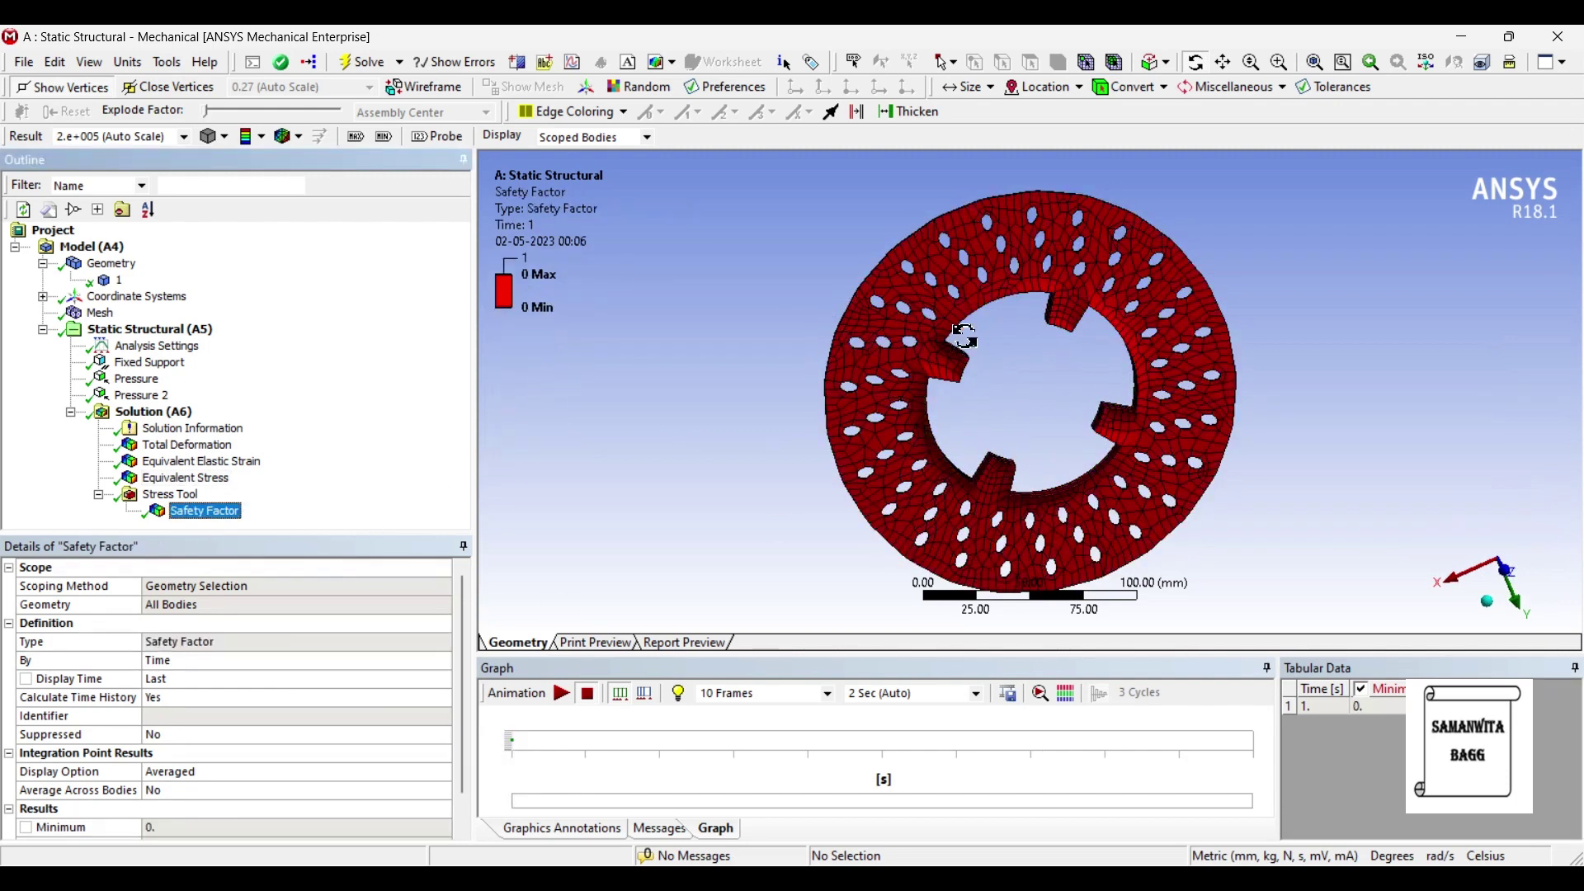
{"action": "middle_click_drag", "start_coordinate": [958, 339], "coordinate": [864, 363]}
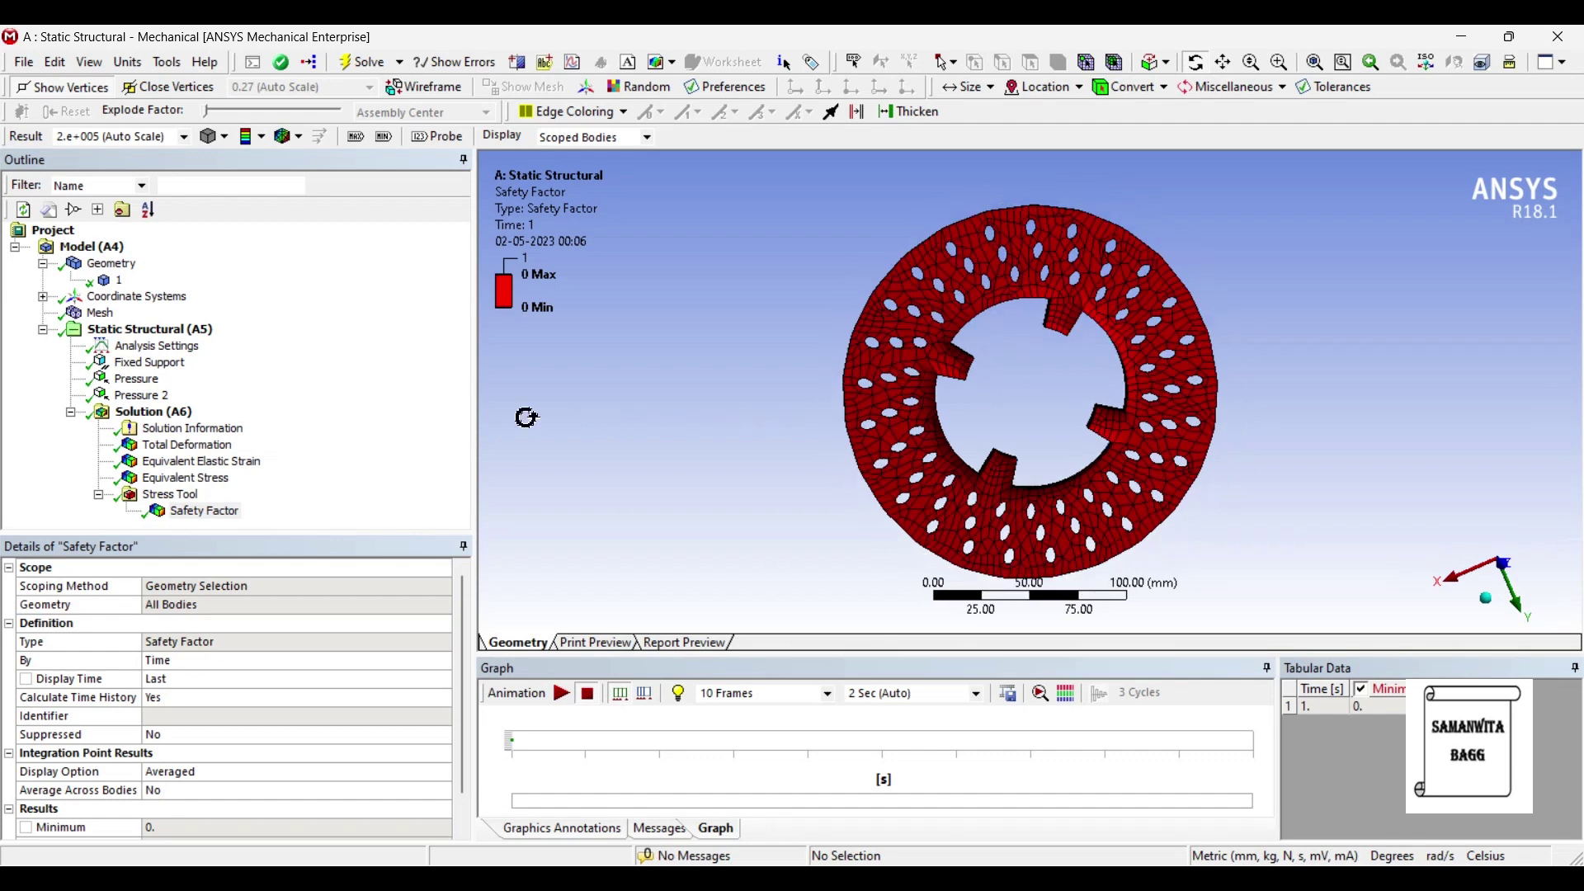
- Change the rotor body's material to Stainless Steel and re-solve the analysis
{"action": "left_click", "coordinate": [110, 283]}
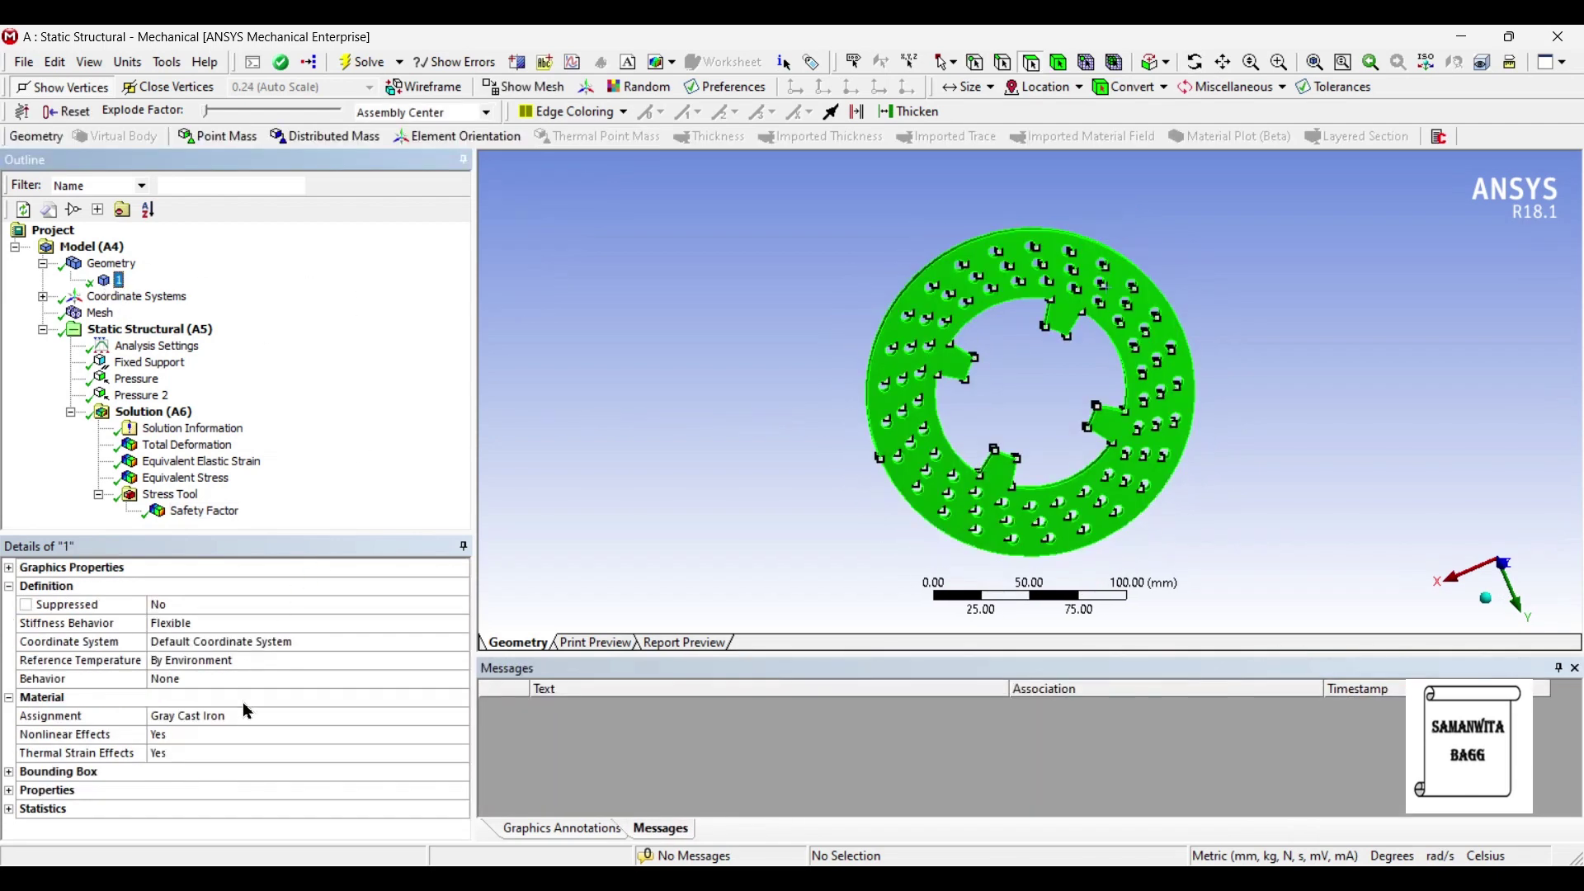
{"action": "left_click", "coordinate": [417, 717]}
{"action": "left_click", "coordinate": [460, 717]}
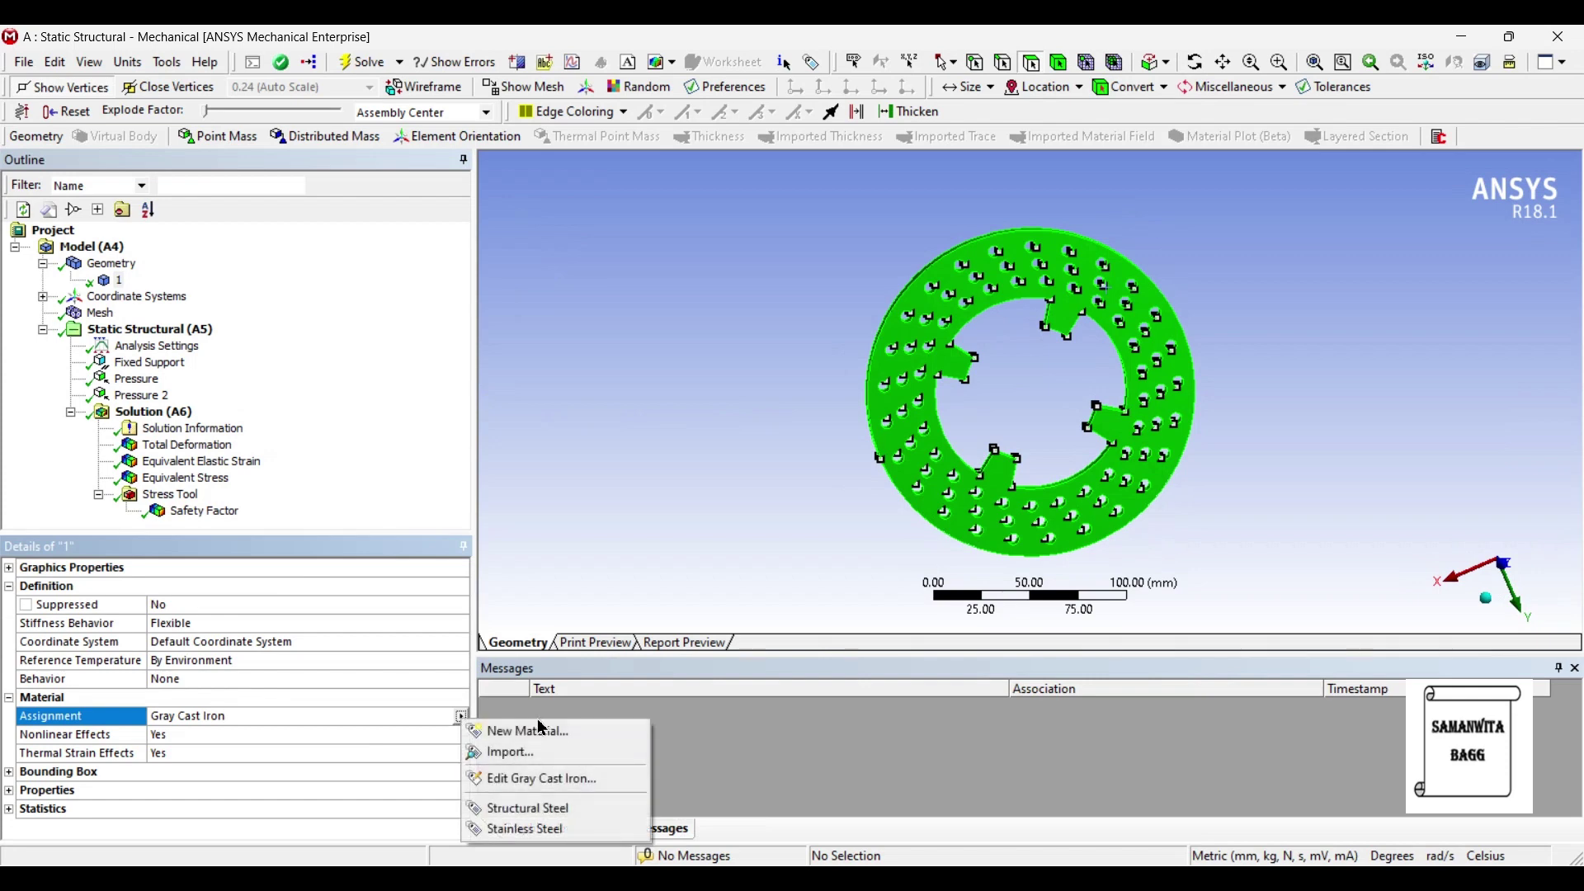
{"action": "left_click", "coordinate": [552, 830]}
{"action": "left_click", "coordinate": [154, 412]}
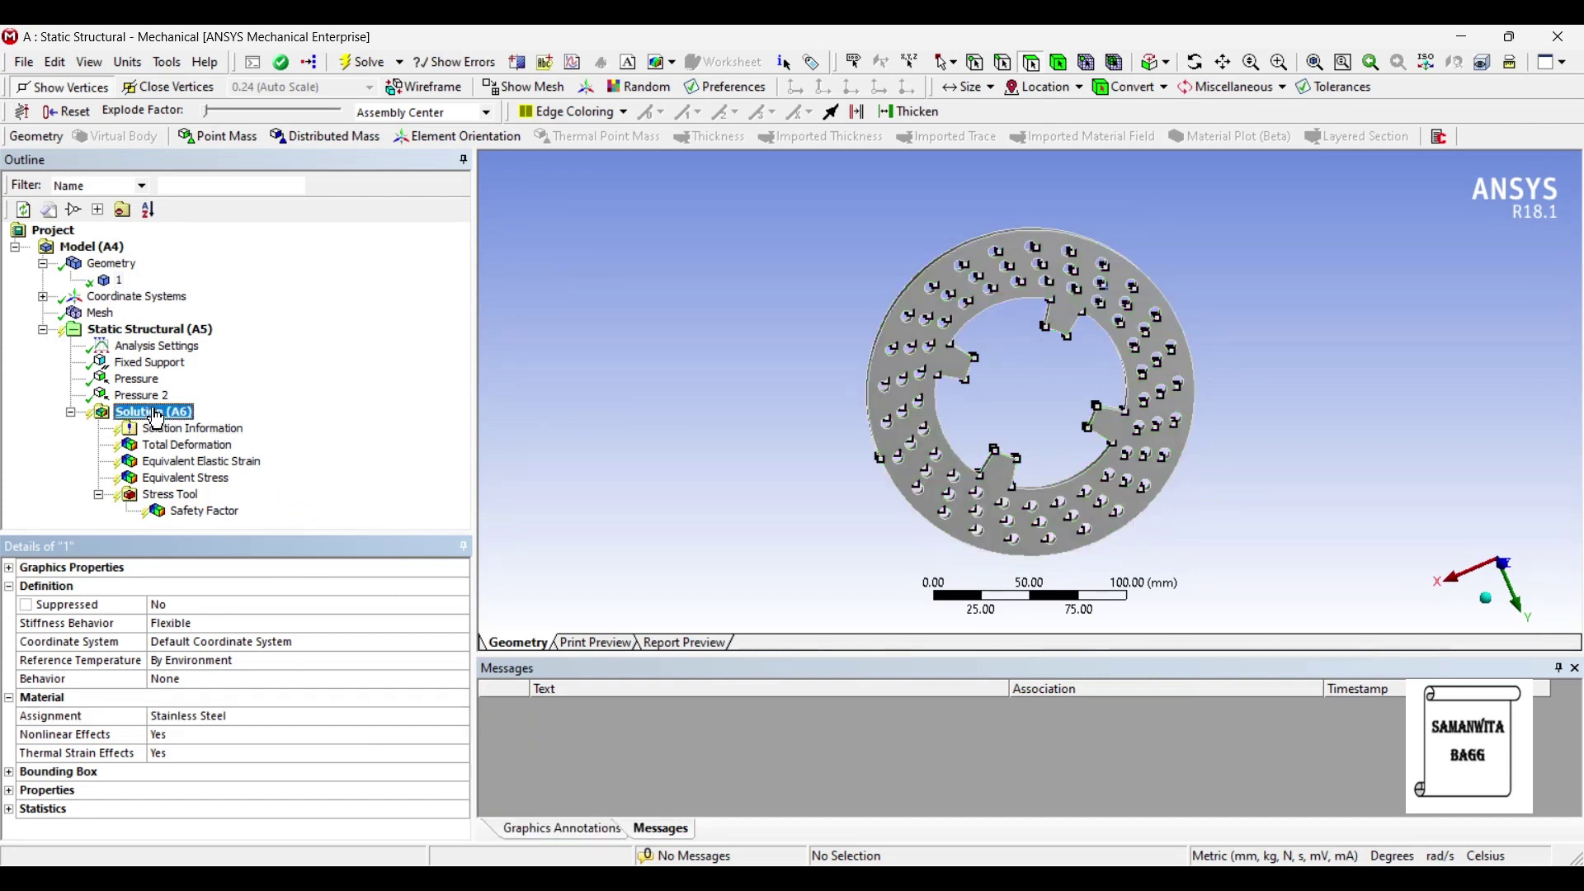
{"action": "left_click", "coordinate": [362, 64]}
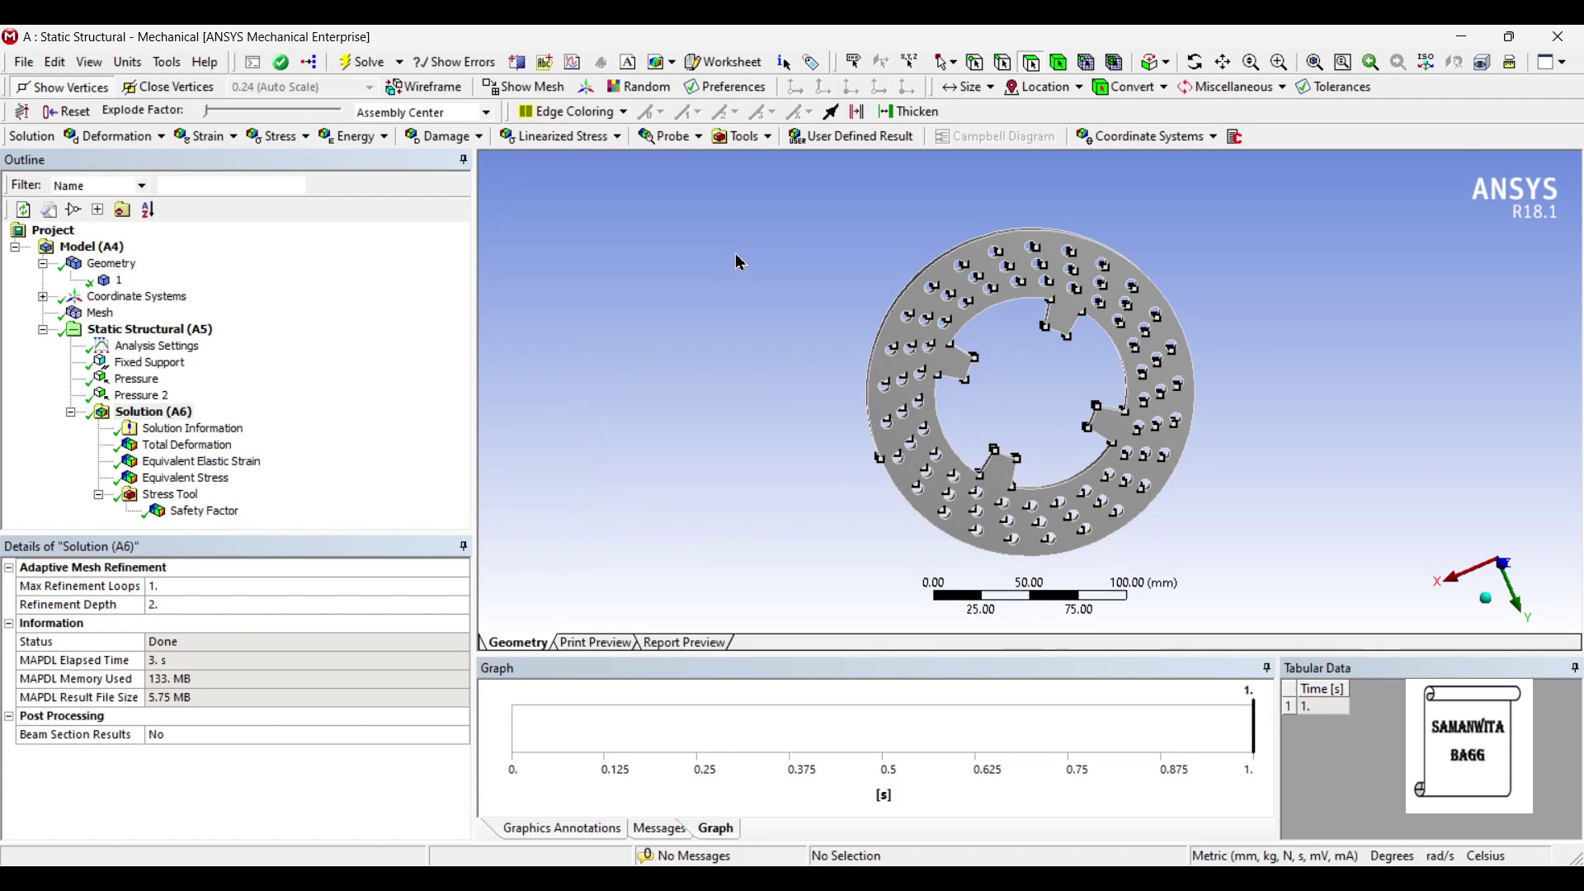
- Show the updated Total Deformation (max 4.1661e-5 mm) and orbit the rotor in 3-D
{"action": "left_click", "coordinate": [187, 445]}
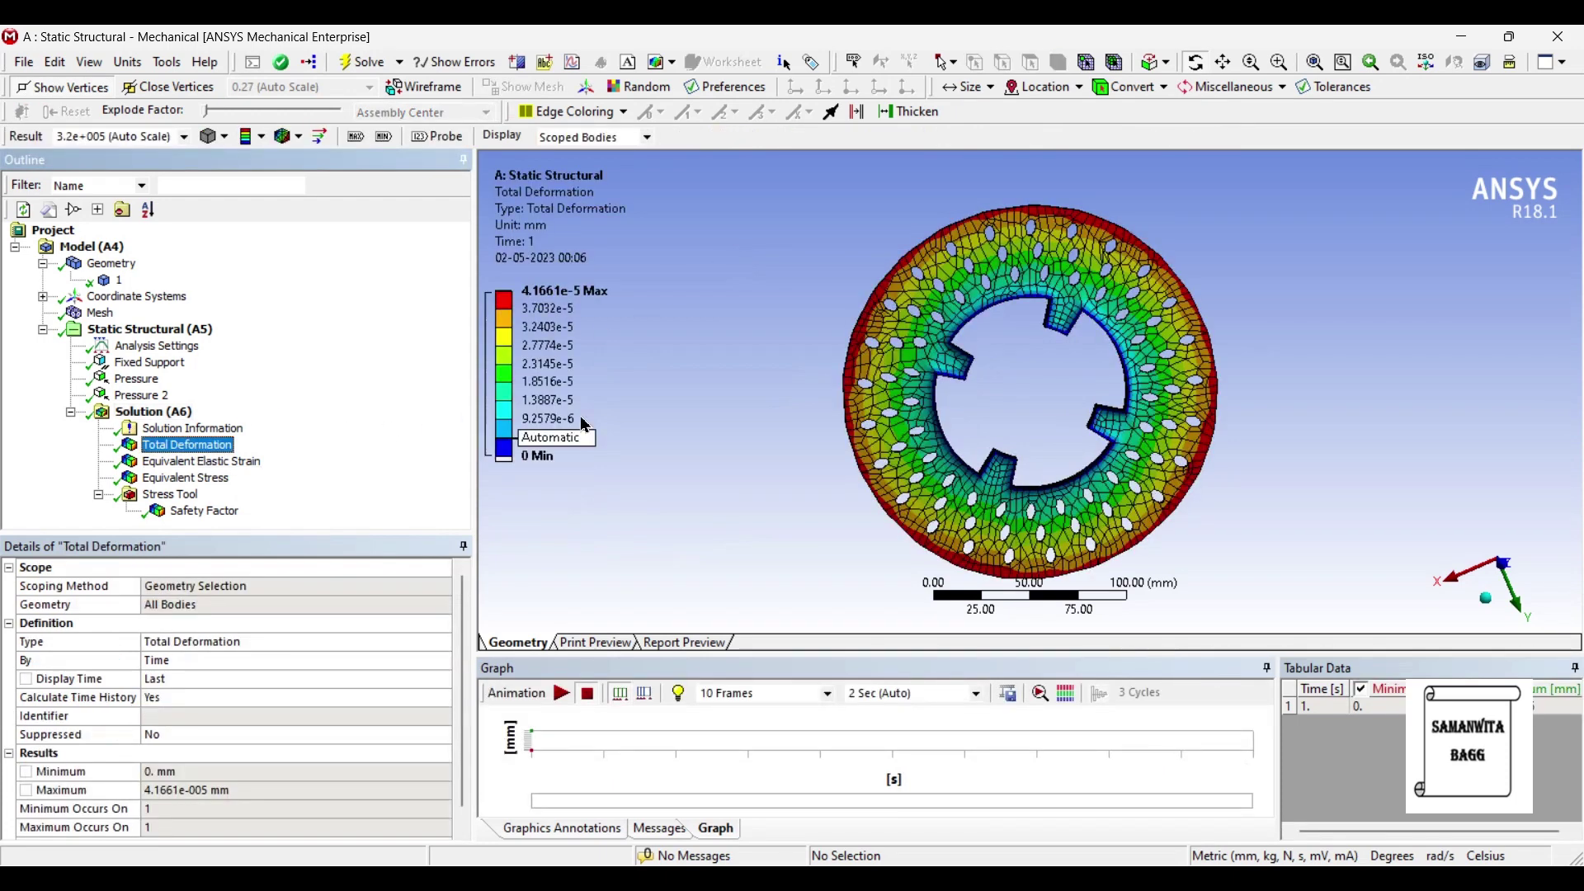
{"action": "left_click_drag", "start_coordinate": [705, 357], "coordinate": [713, 364]}
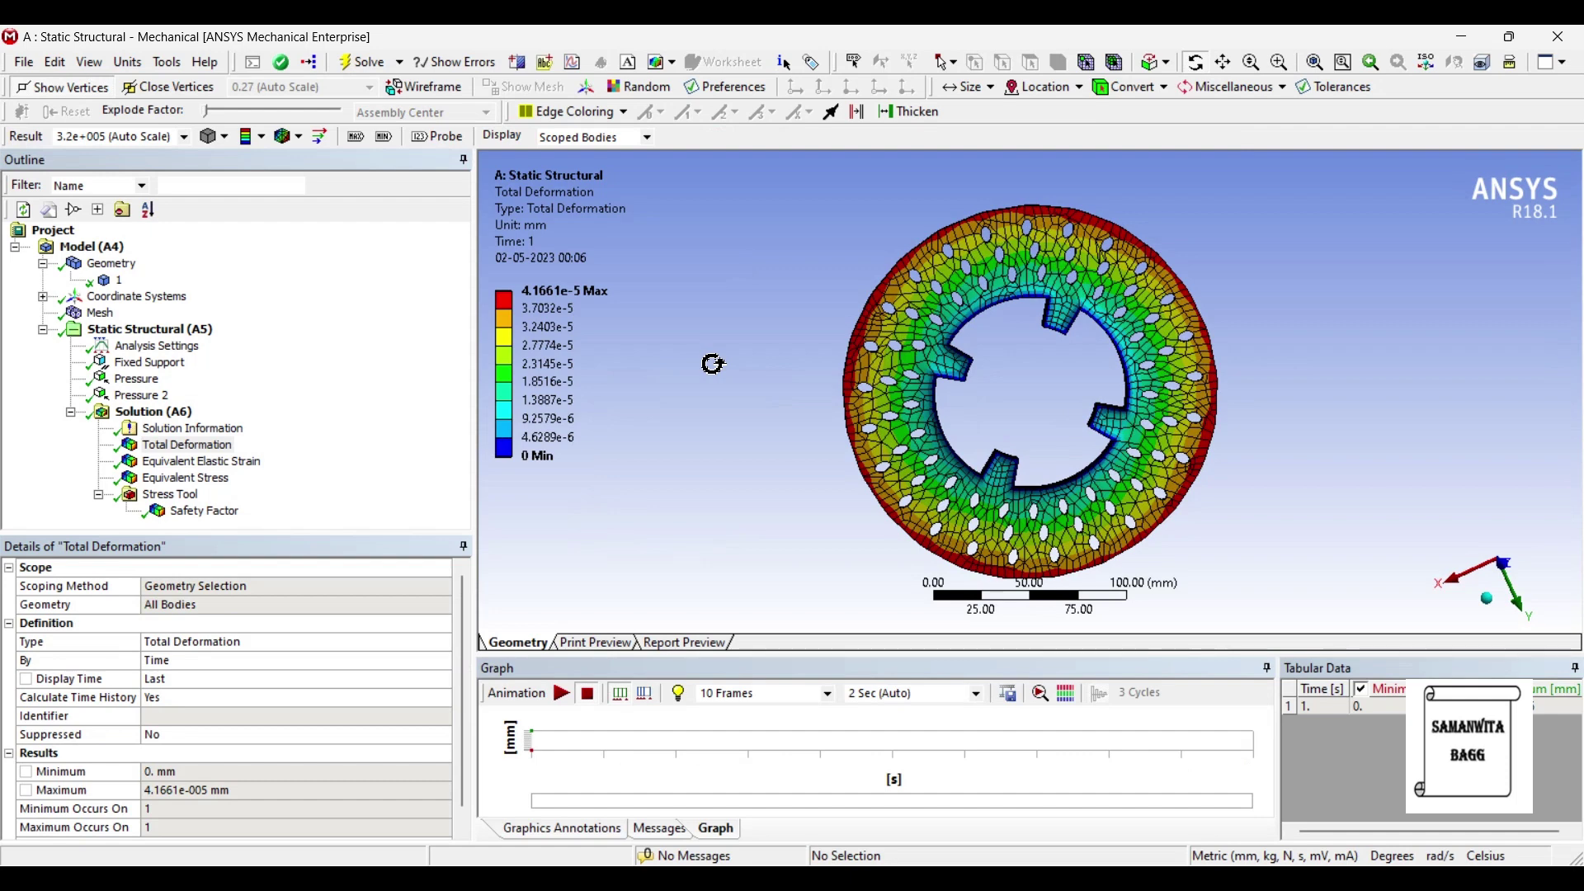
{"action": "left_click_drag", "start_coordinate": [1151, 367], "coordinate": [941, 392]}
- Animate the deformation, then display Equivalent Elastic Strain peaking at 7.1719e-6 mm/mm
{"action": "left_click", "coordinate": [560, 695]}
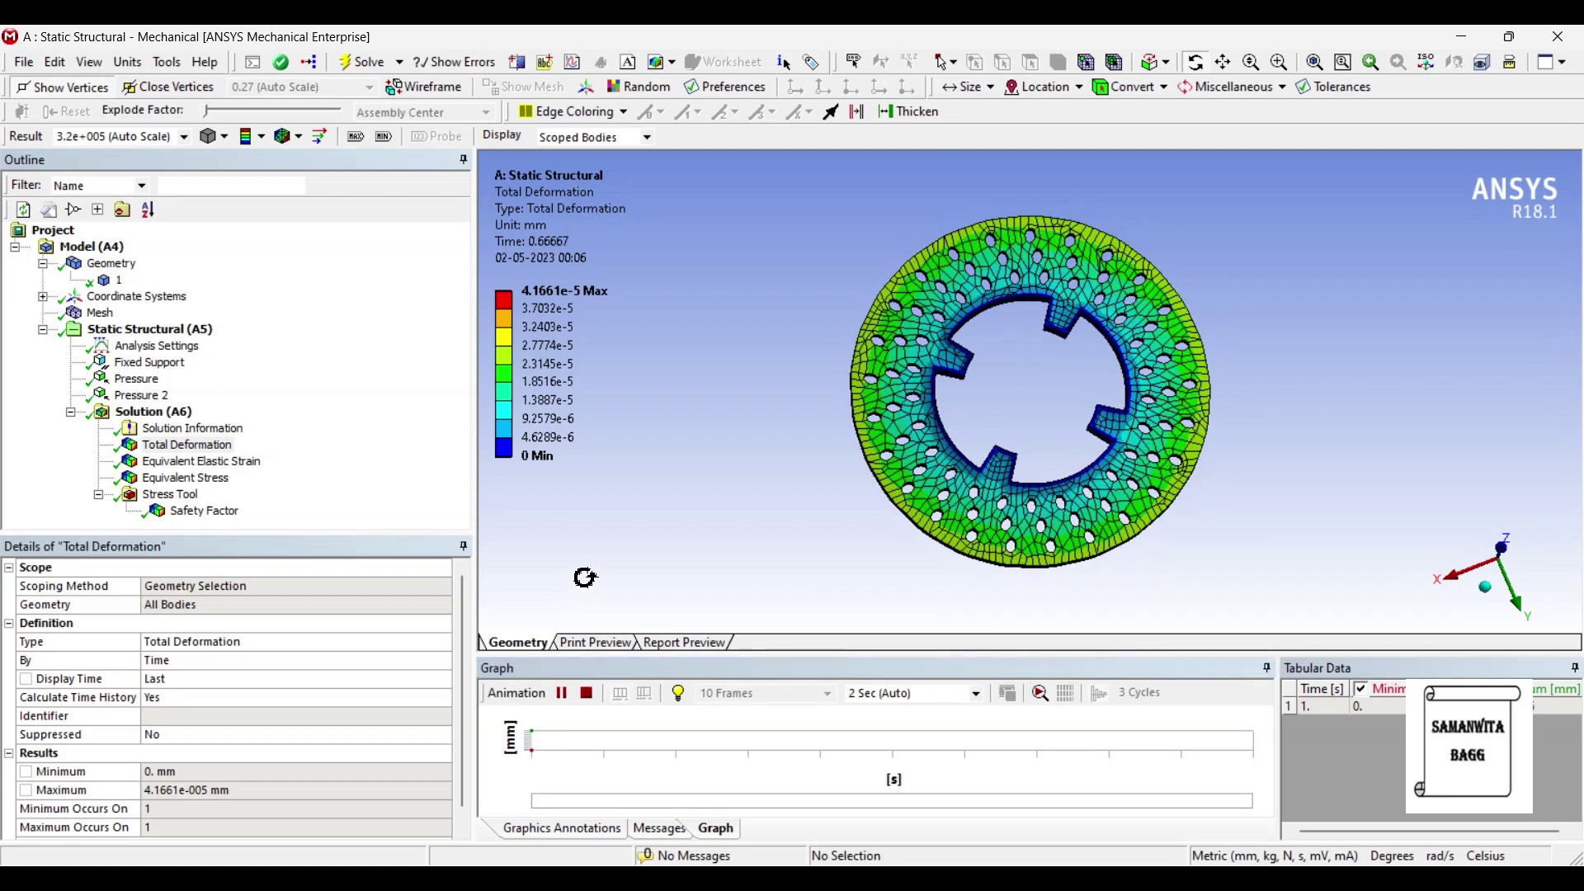
{"action": "left_click", "coordinate": [561, 695]}
{"action": "left_click", "coordinate": [248, 464]}
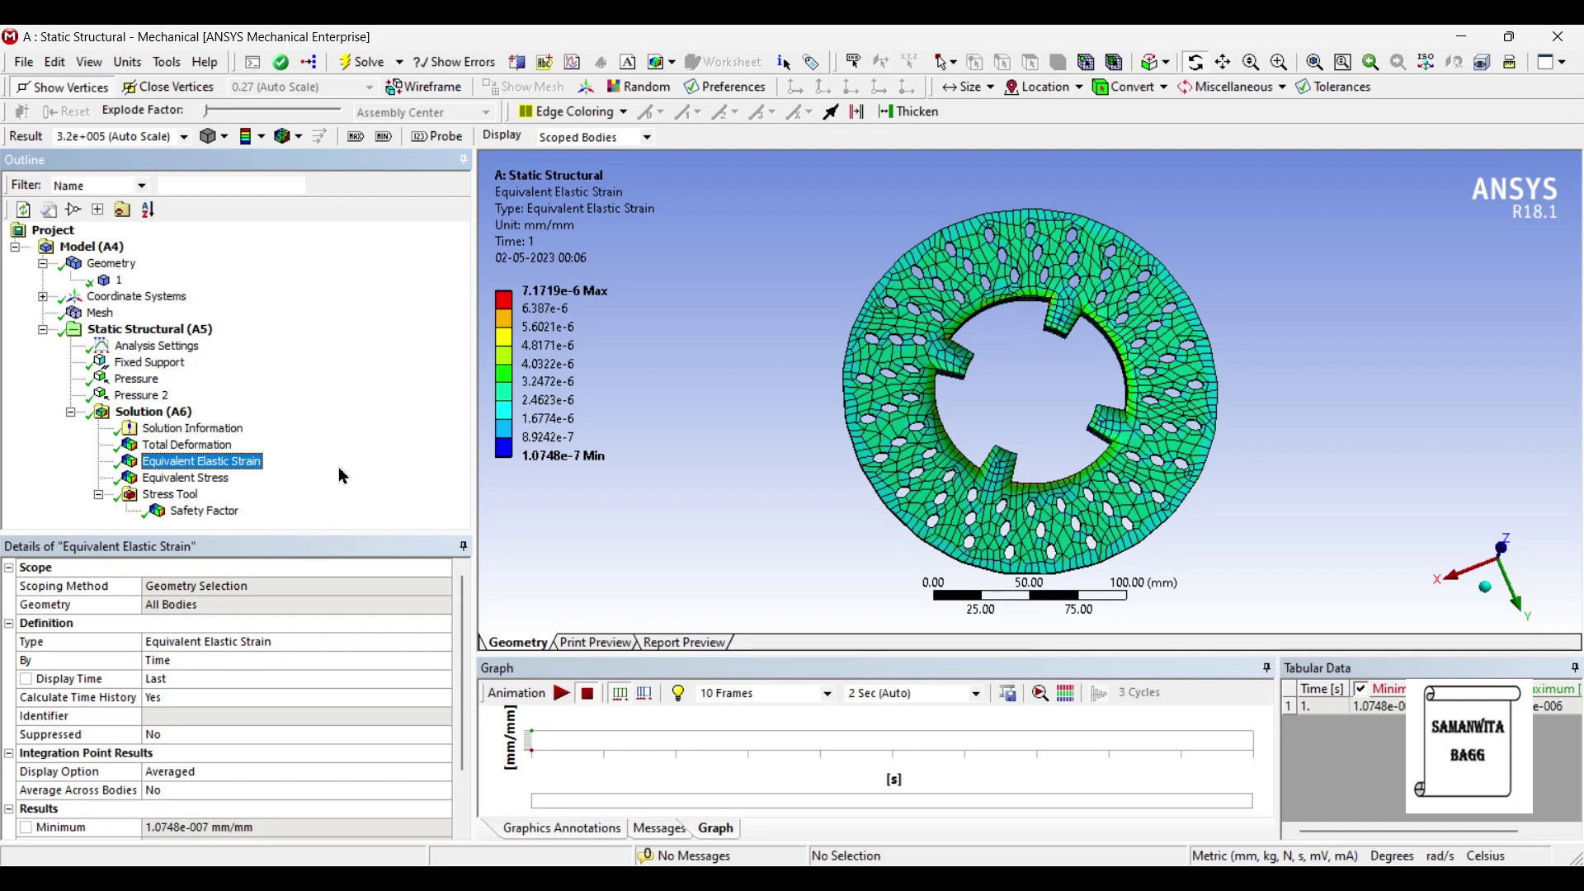
- Animate the strain, then view Equivalent Stress (max 1.0385 MPa) and the Safety Factor of 15
{"action": "left_click", "coordinate": [561, 695]}
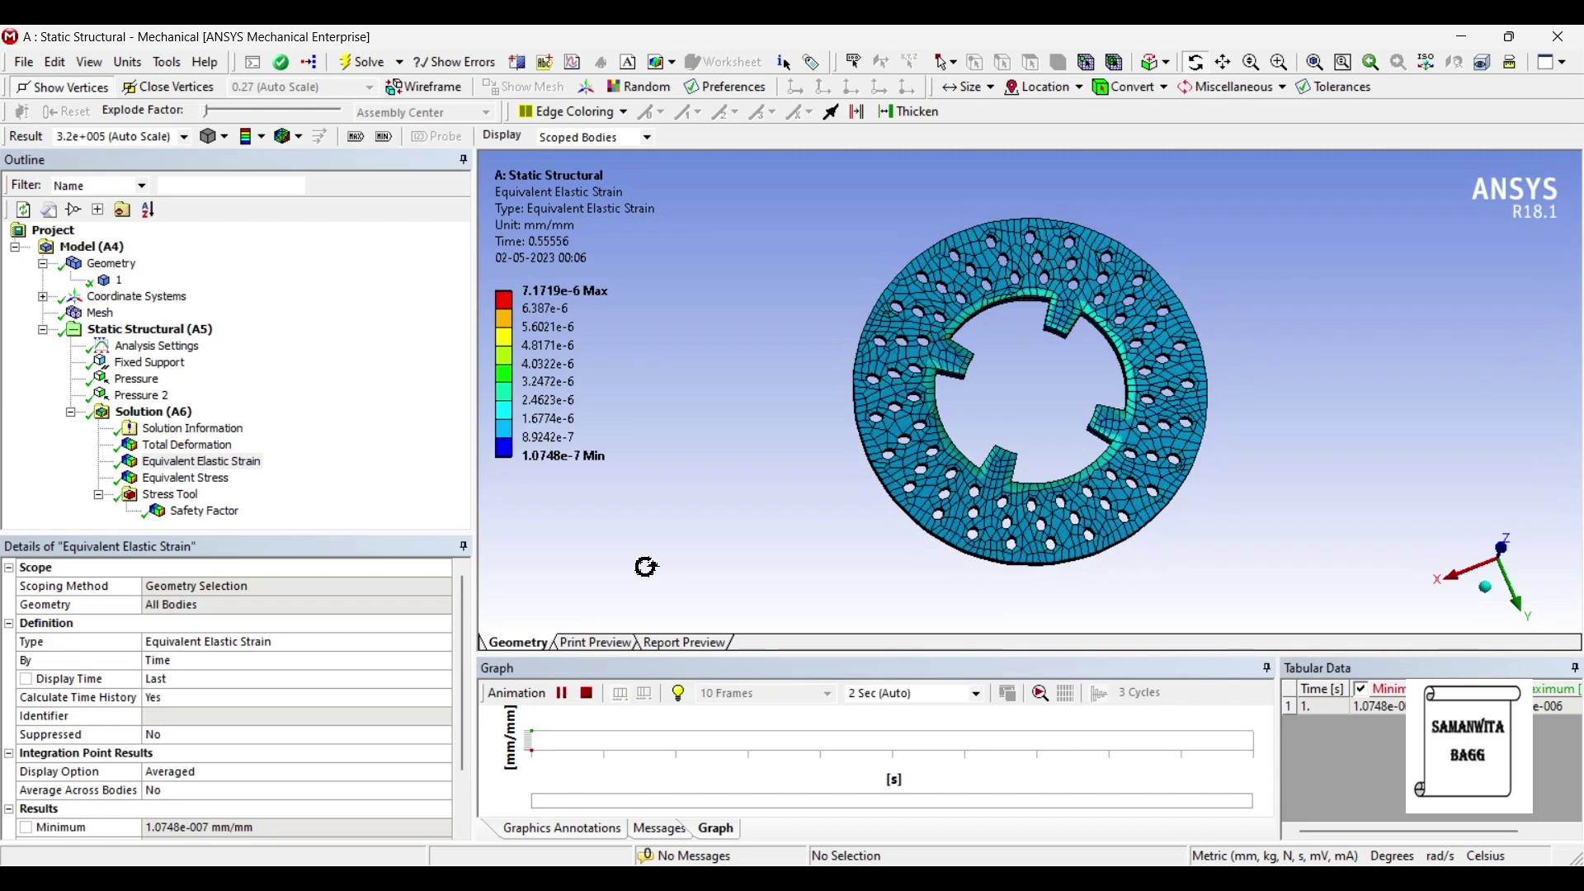
{"action": "left_click", "coordinate": [561, 693]}
{"action": "left_click", "coordinate": [223, 480]}
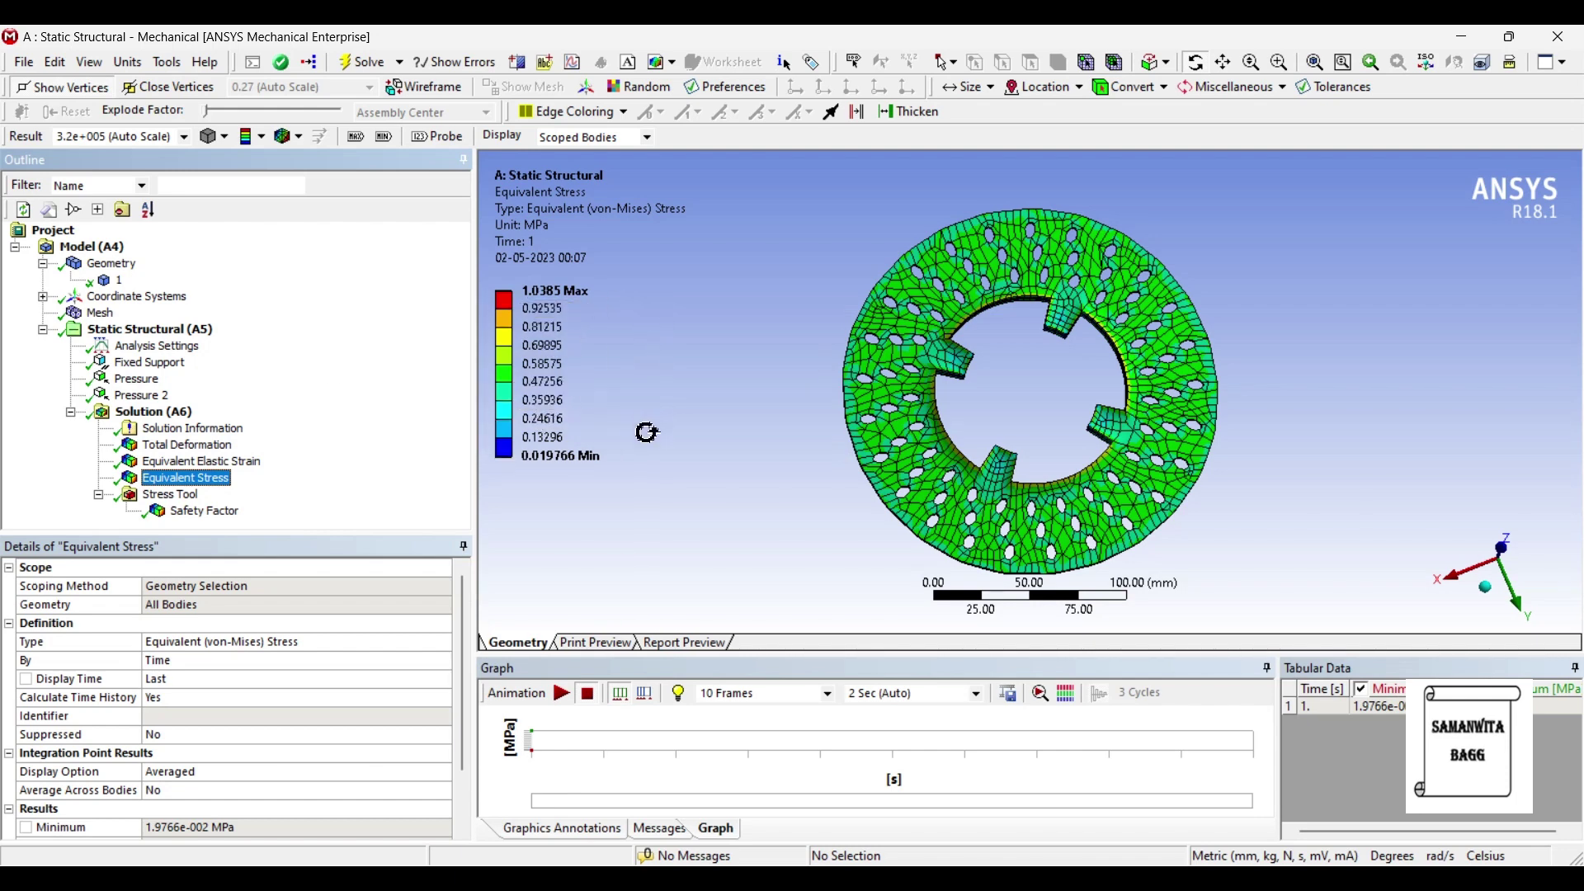
{"action": "left_click", "coordinate": [229, 511]}
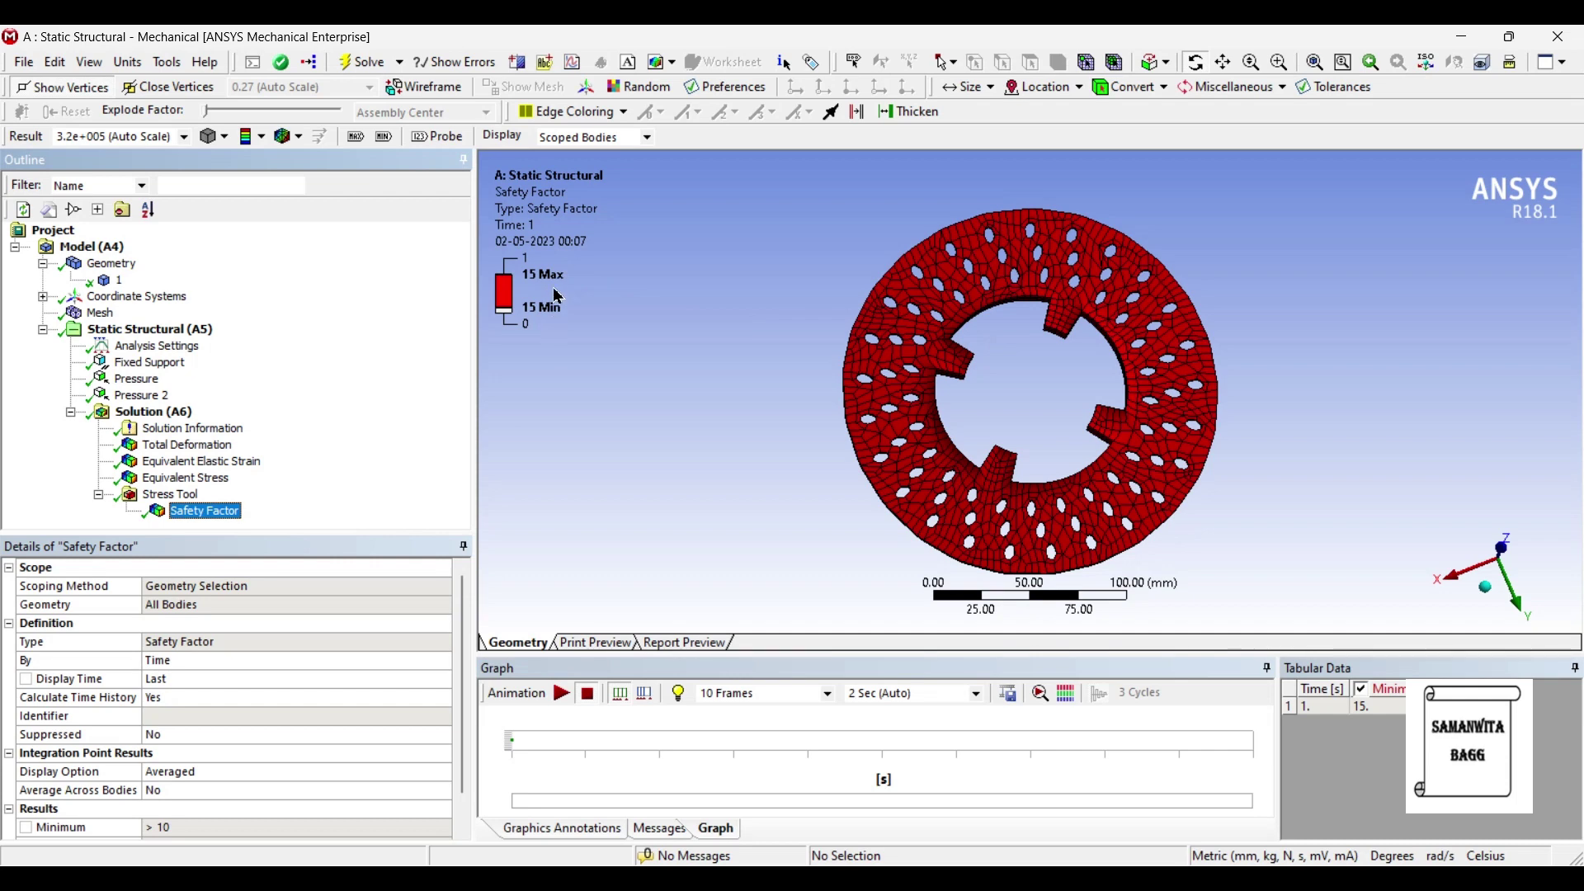
{"action": "left_click", "coordinate": [506, 293]}
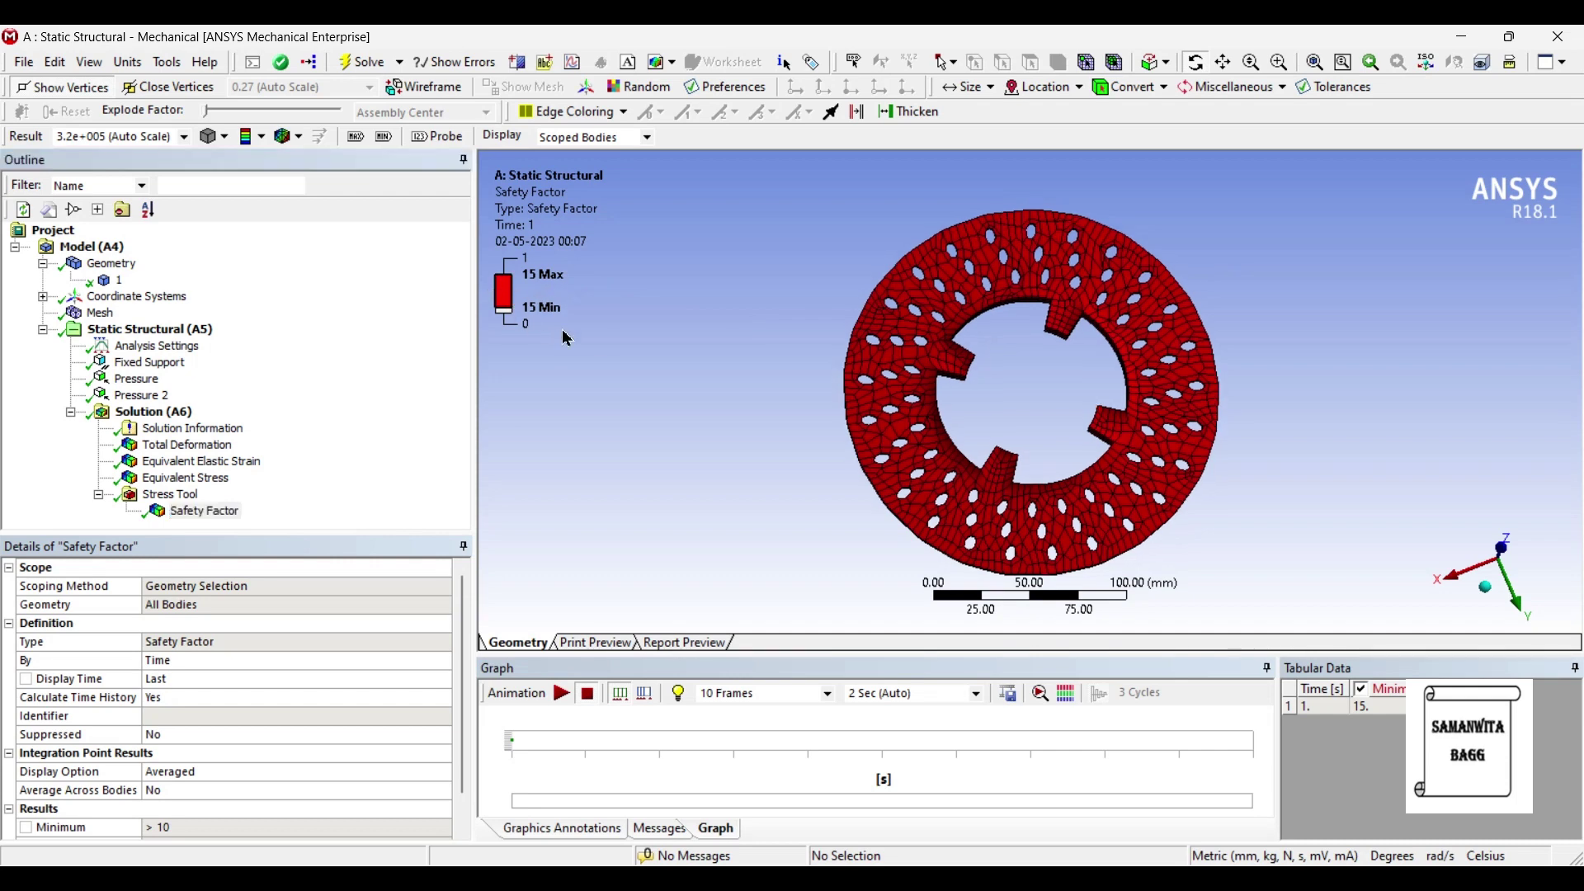
{"action": "middle_click_drag", "start_coordinate": [957, 439], "coordinate": [1059, 431]}
{"action": "scroll", "coordinate": [1058, 431], "scroll_direction": "down", "scroll_amount": 2}
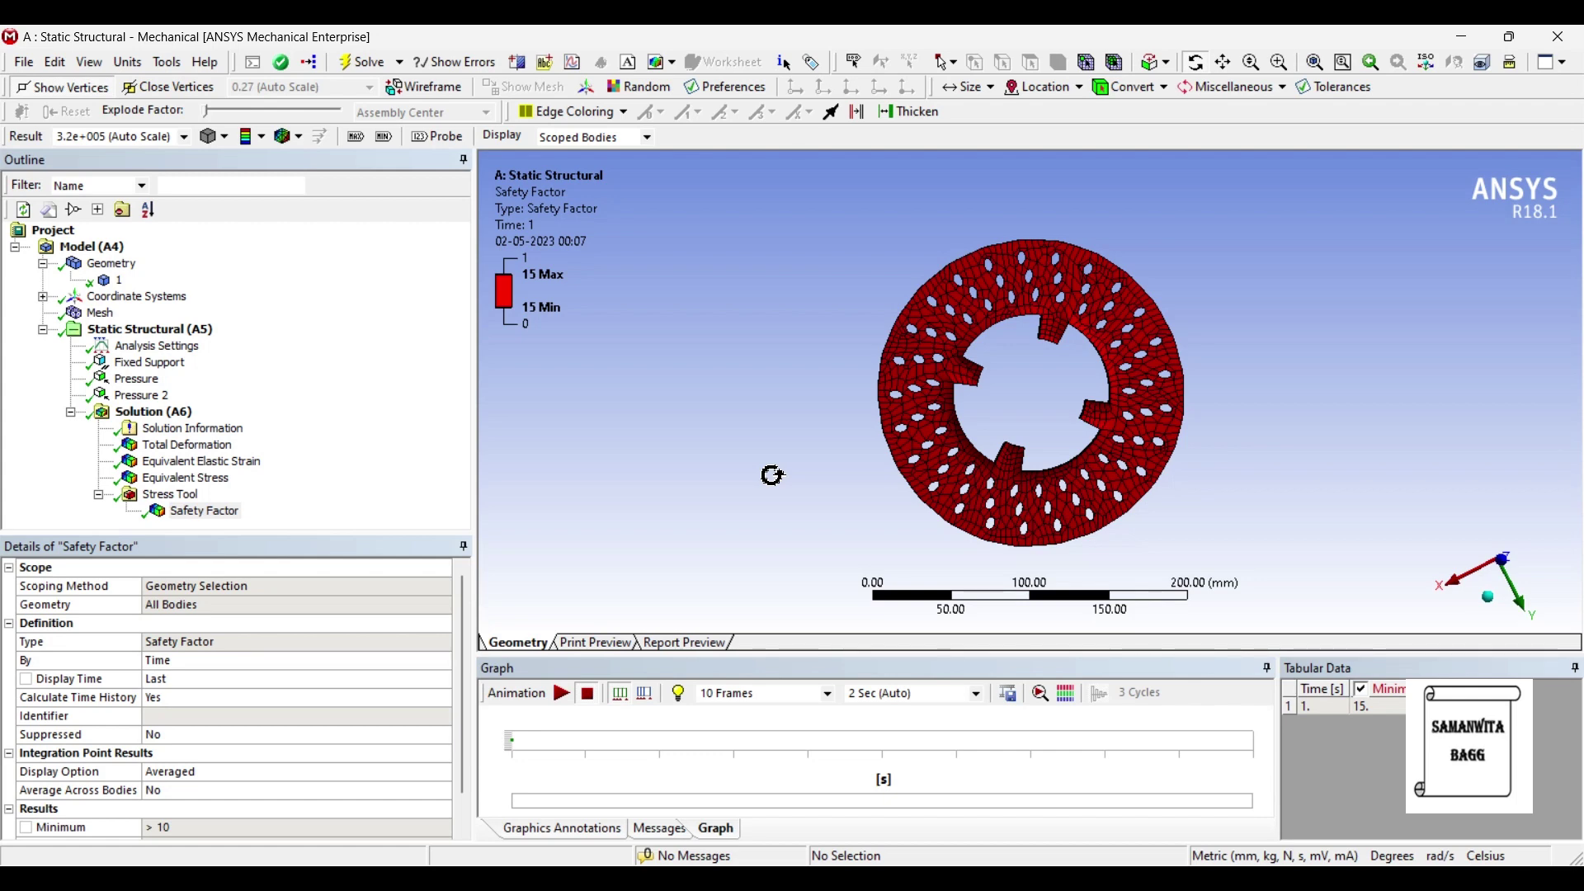
- Change the rotor body's material assignment back to Gray Cast Iron
{"action": "left_click", "coordinate": [120, 280]}
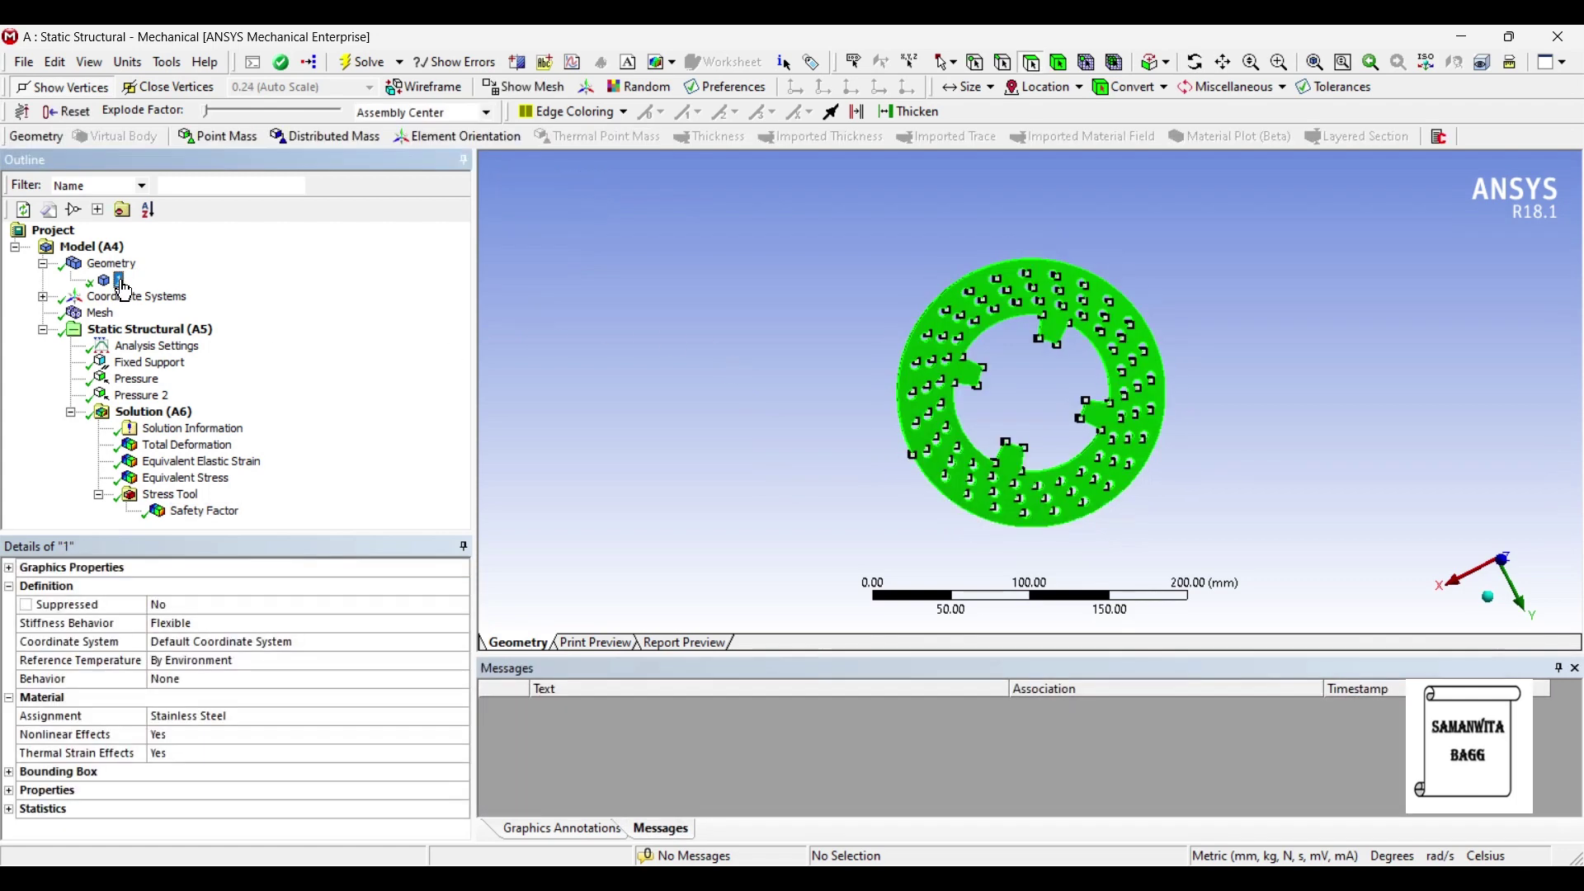
{"action": "left_click", "coordinate": [271, 717]}
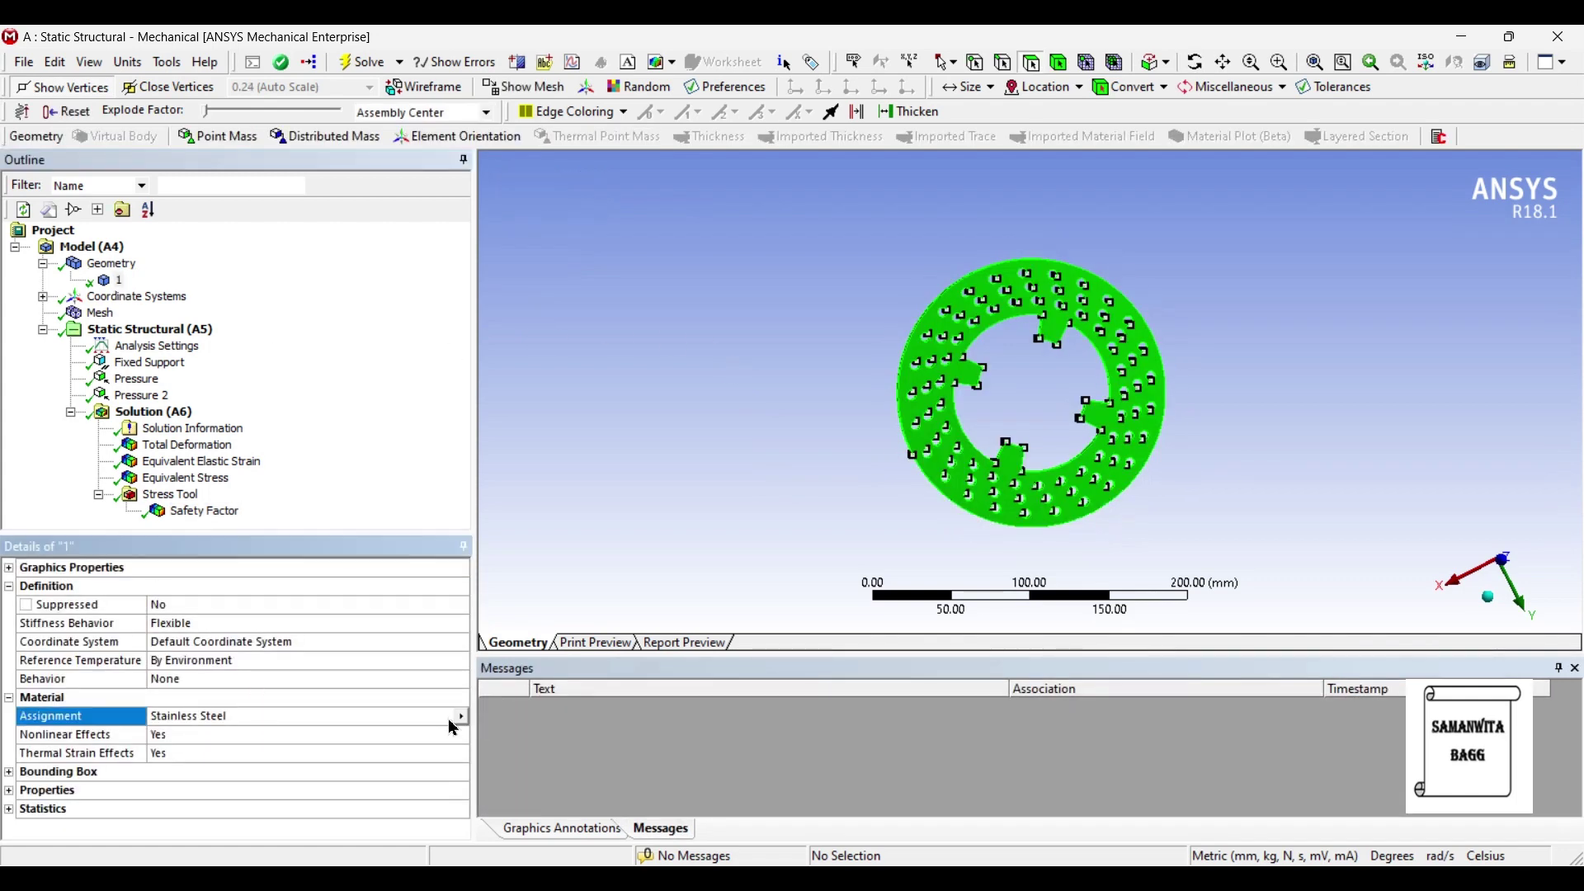
{"action": "left_click", "coordinate": [459, 715]}
{"action": "left_click", "coordinate": [512, 825]}
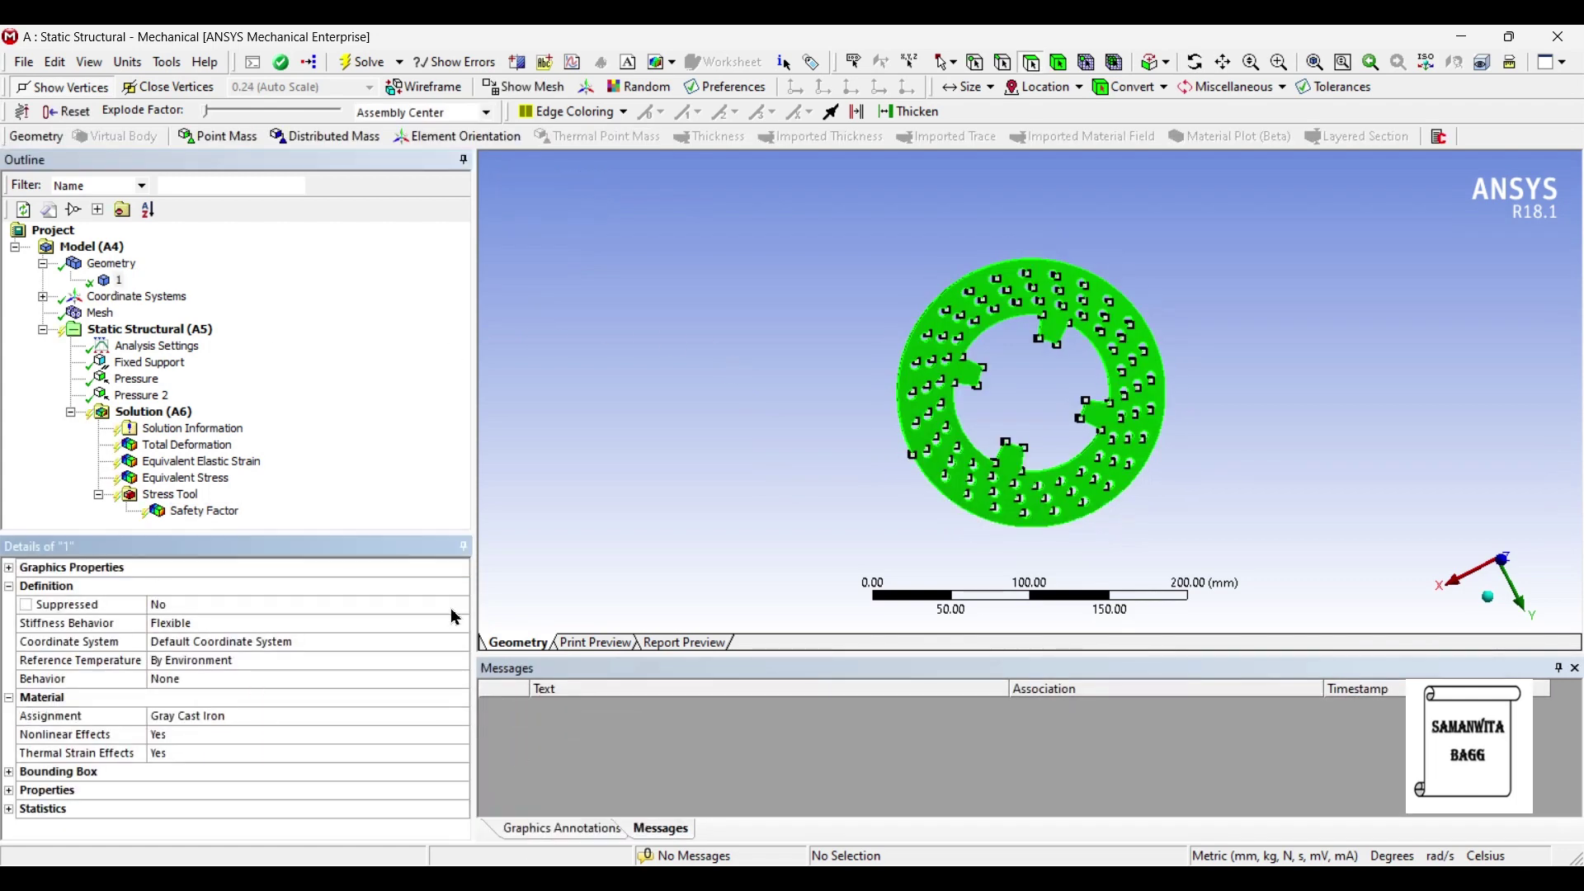
- Re-solve the analysis and display the Gray Cast Iron Safety Factor result, reading 0
{"action": "left_click", "coordinate": [188, 412]}
{"action": "left_click", "coordinate": [369, 62]}
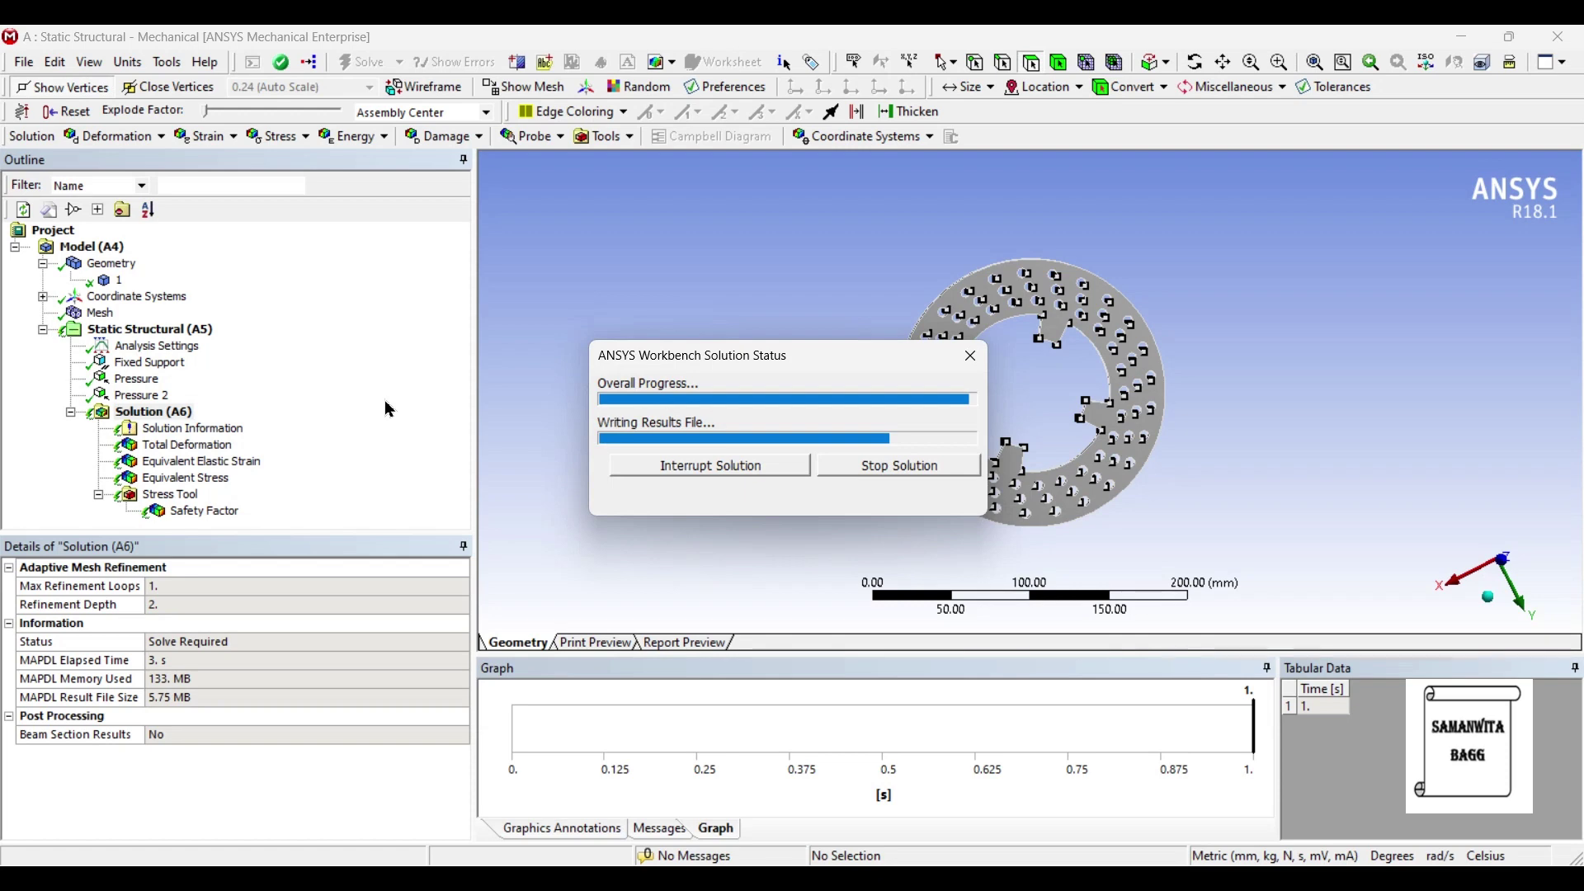
{"action": "left_click", "coordinate": [217, 517]}
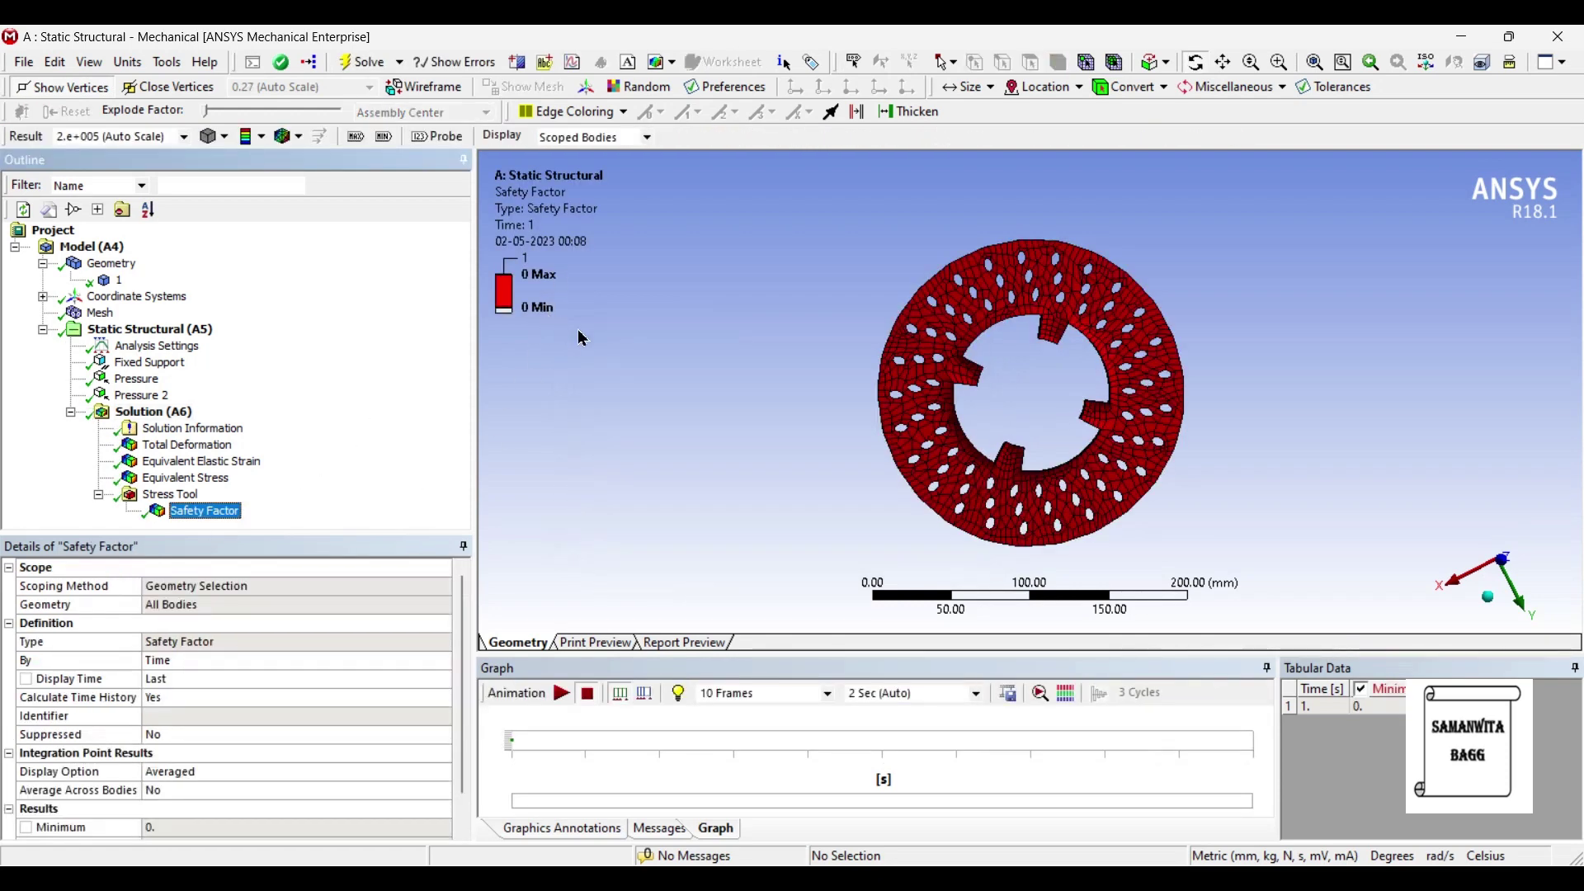